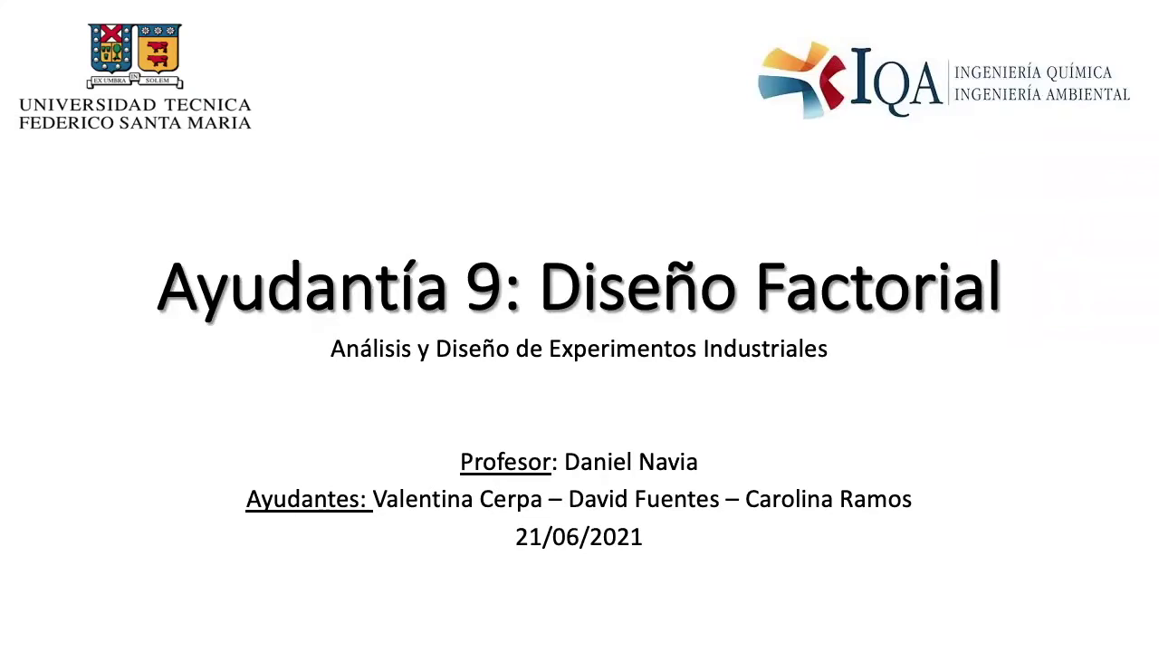
Step: Advance the slideshow from the Diseño Factorial title slide to the Ejercicio 1 slide
key("Right")
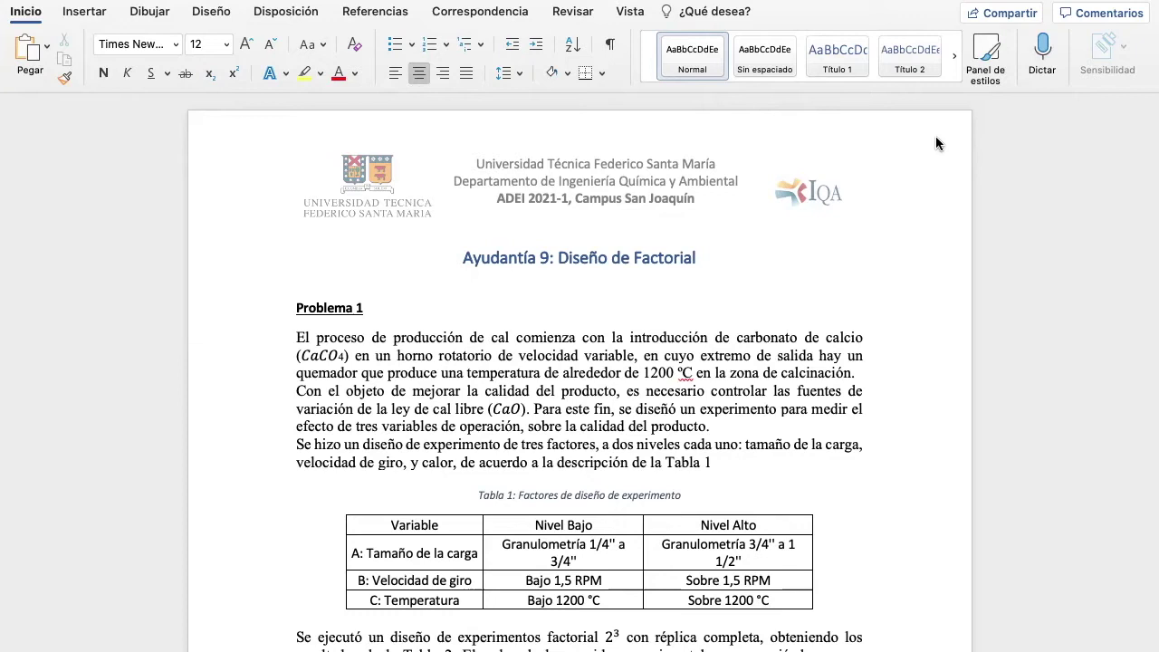
Step: Scroll the Word handout to show Tabla 2 with coded A, B, C runs and Yexp responses
scroll(937, 144, "down", 5)
scroll(937, 141, "down", 5)
scroll(936, 137, "up", 1)
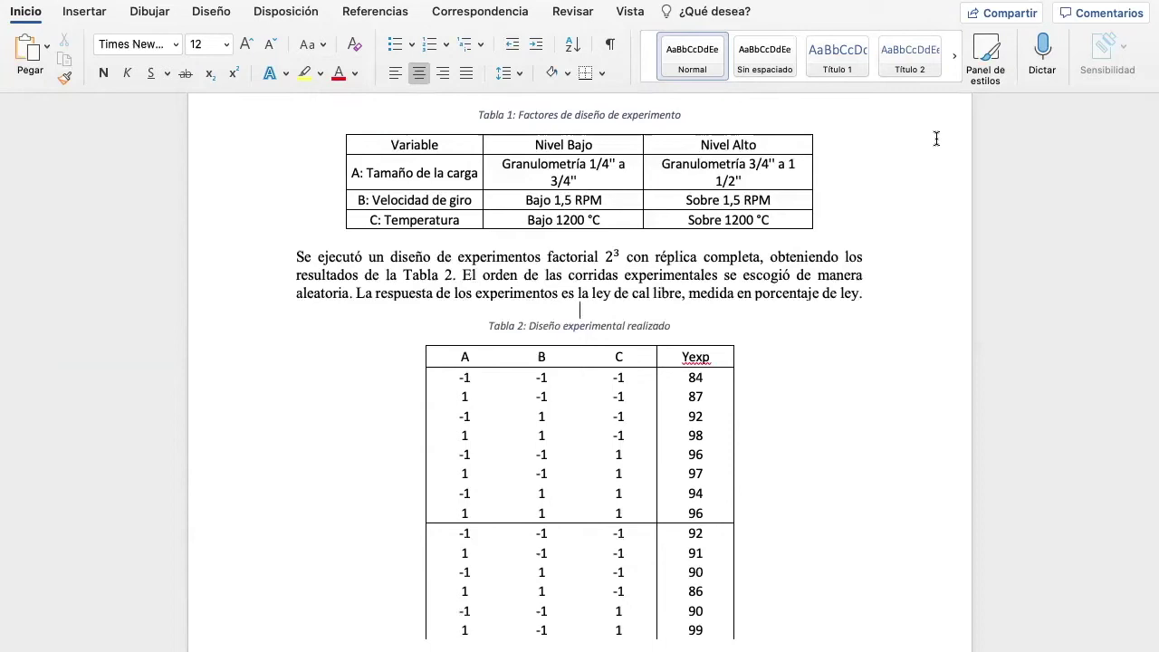
Step: Scroll through the rest of the problem statement down to Ejercicio 2
scroll(936, 138, "down", 2)
scroll(937, 139, "down", 4)
scroll(937, 138, "down", 5)
scroll(936, 138, "down", 2)
scroll(937, 139, "down", 1)
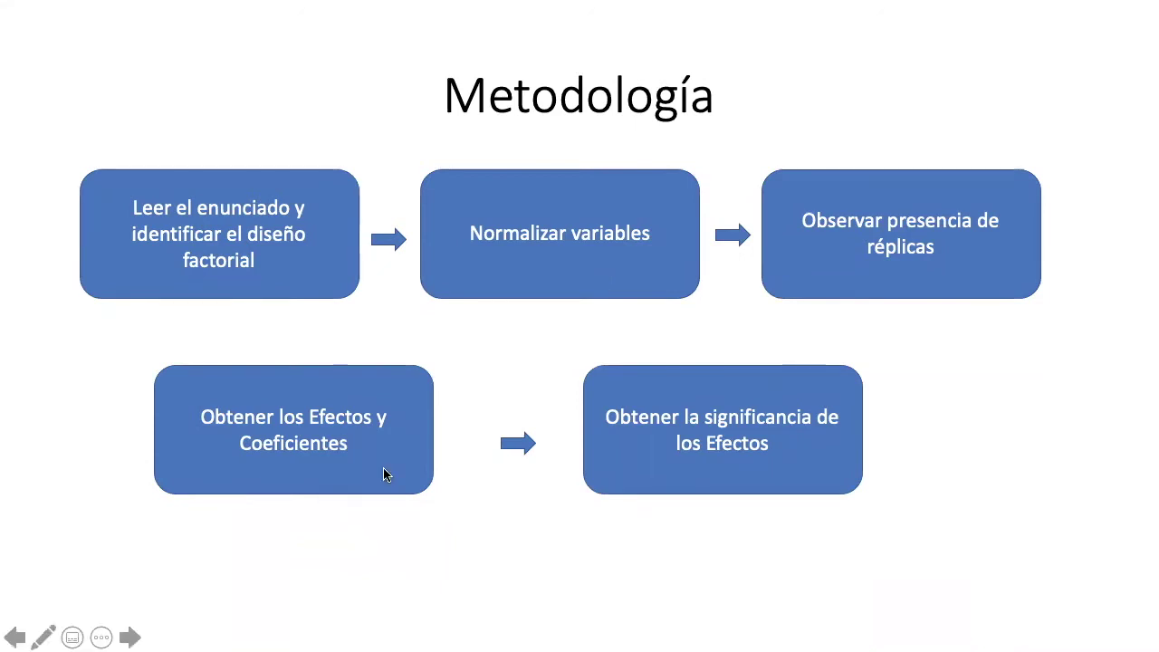
Step: Advance from the Metodología slide to the Ecuaciones que utilizaremos slide
key("Right")
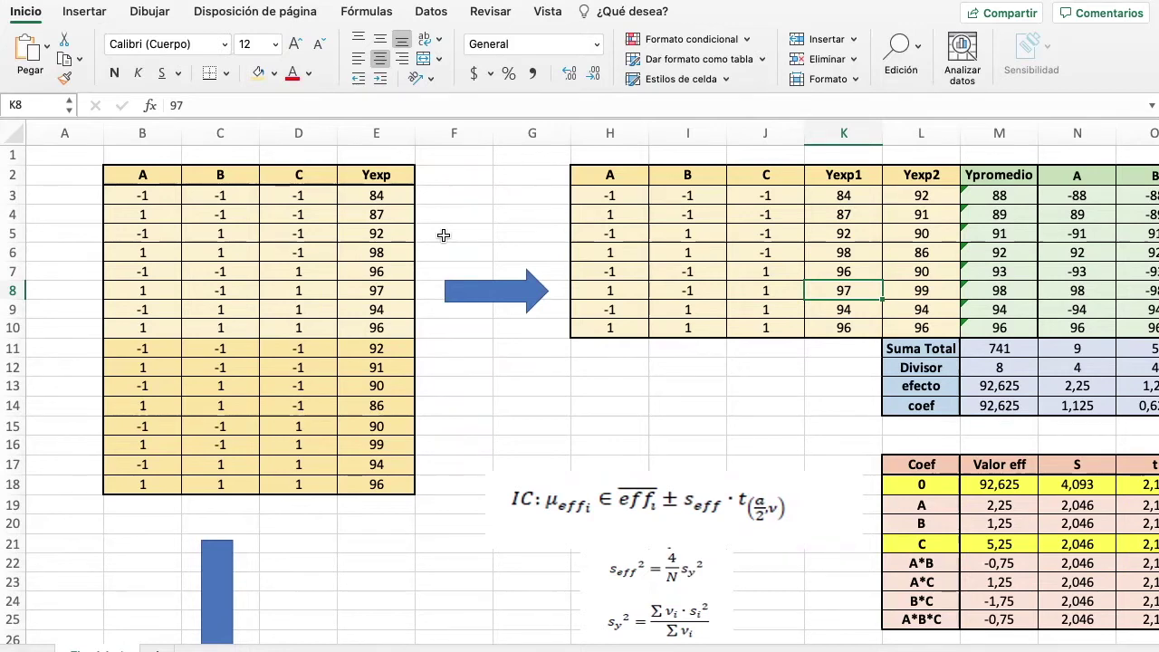
Step: Scroll the sheet sideways to review the replicated Yexp results table
scroll(443, 235, "right", 3)
scroll(444, 235, "right", 1)
scroll(443, 236, "right", 1)
scroll(443, 236, "left", 2)
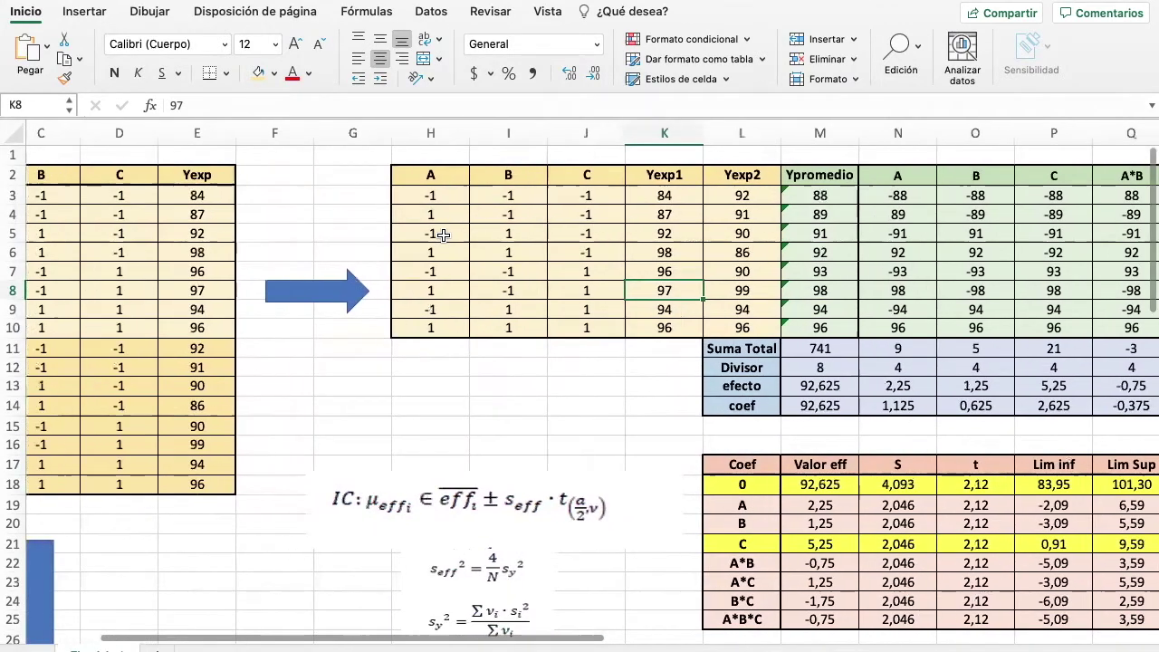
scroll(444, 236, "left", 2)
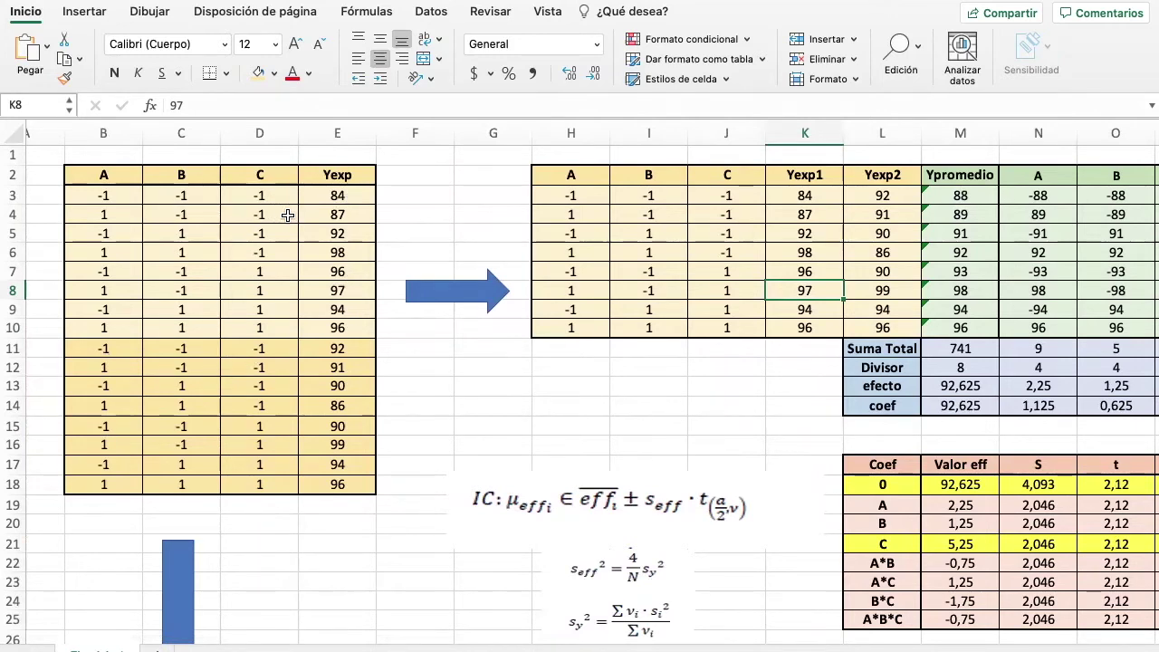
scroll(505, 214, "right", 1)
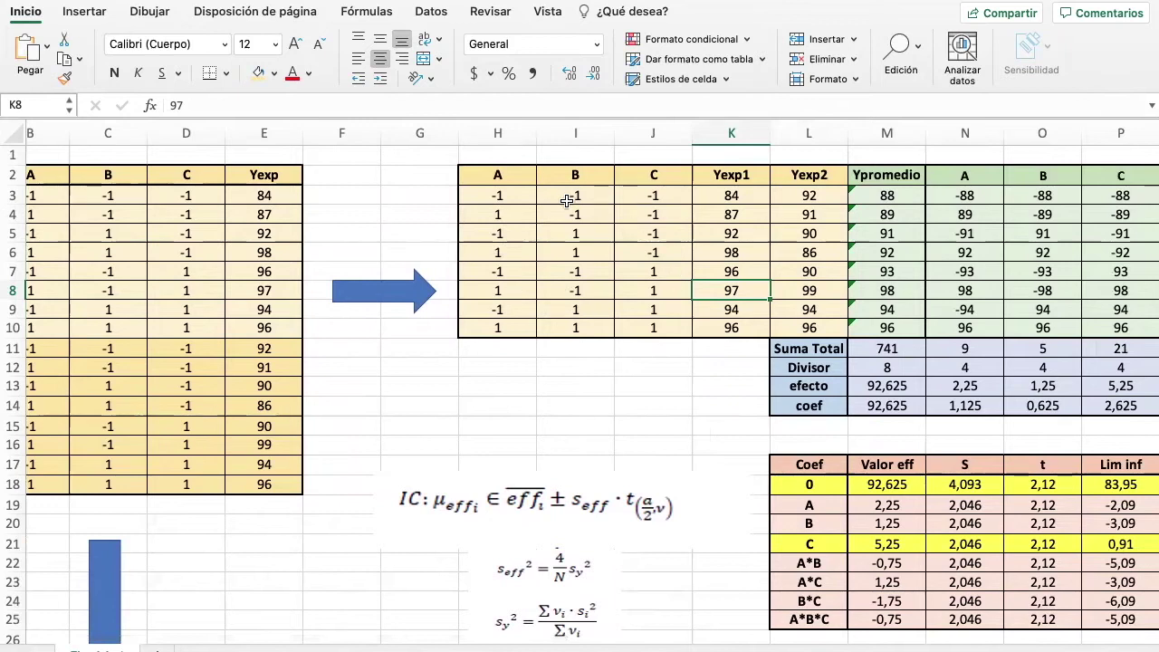
scroll(750, 198, "right", 1)
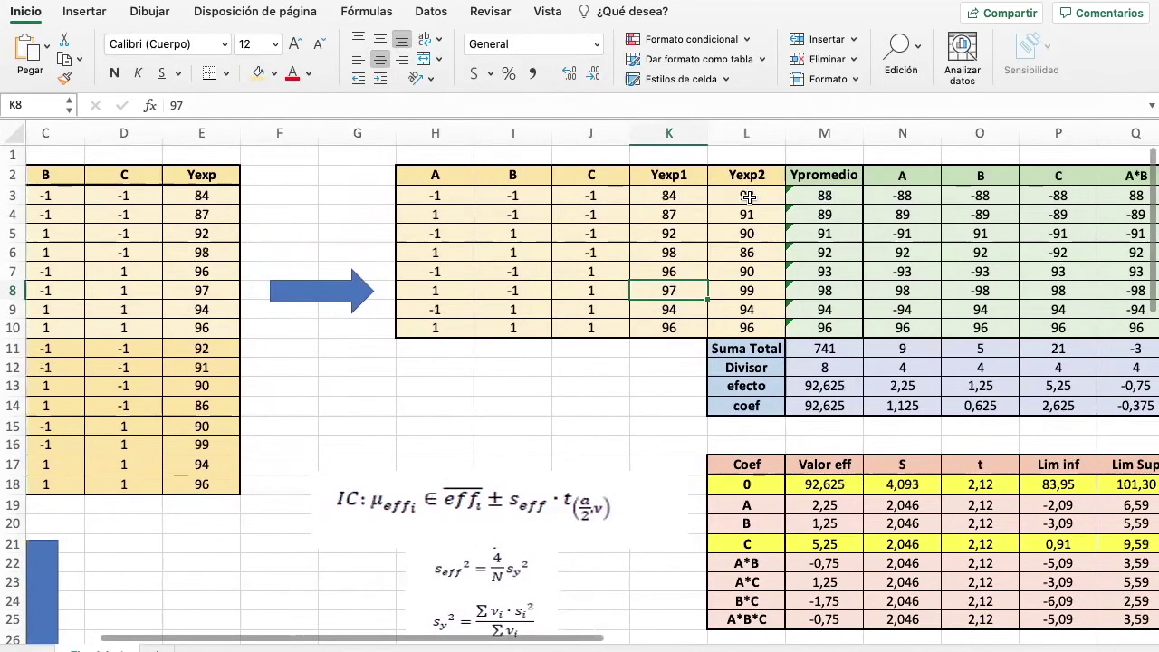
Step: Select the first Yexp1 and Yexp2 results in K3 and L3, then bring columns I–W into view
left_click(680, 188)
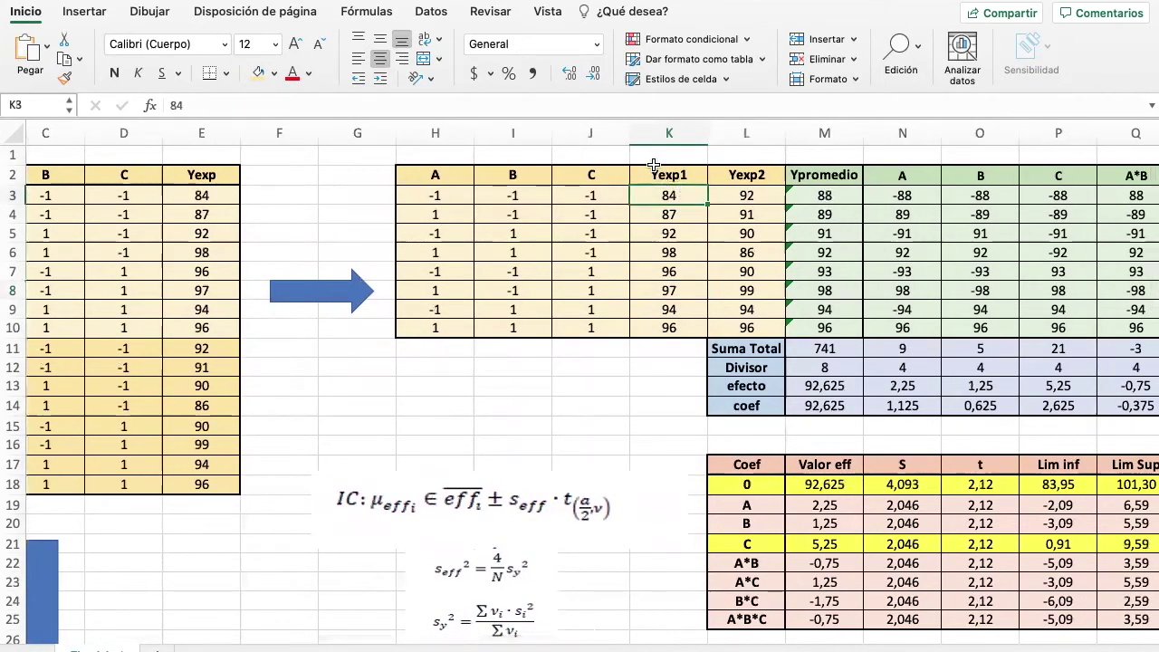
key("Right")
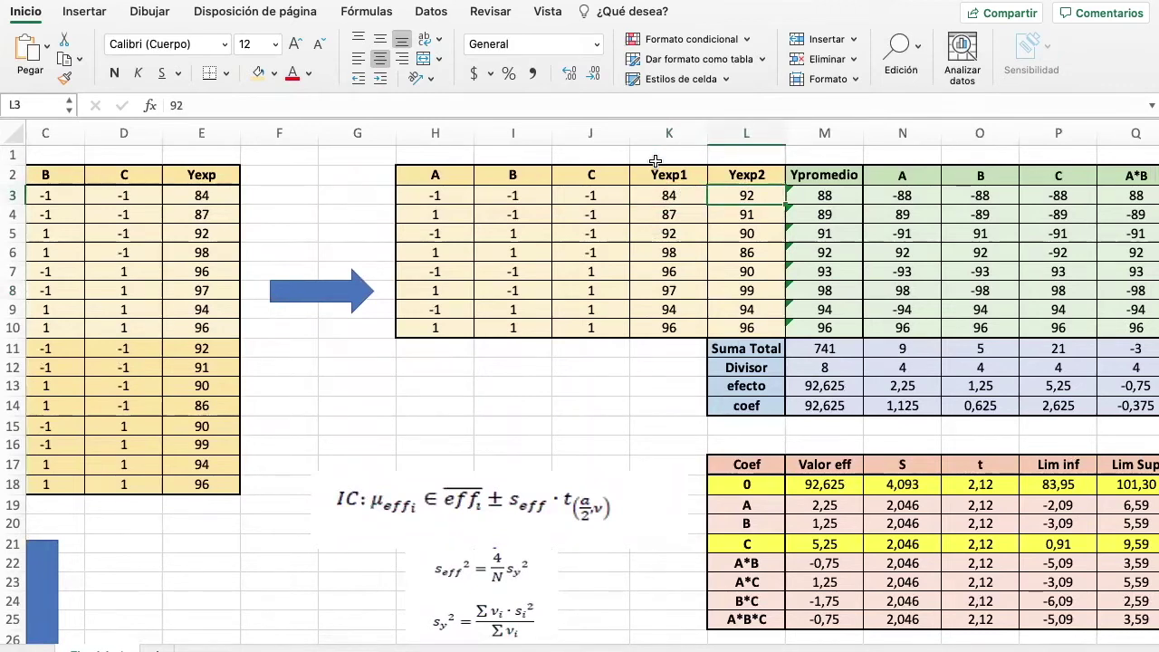
scroll(655, 162, "right", 3)
scroll(655, 161, "right", 3)
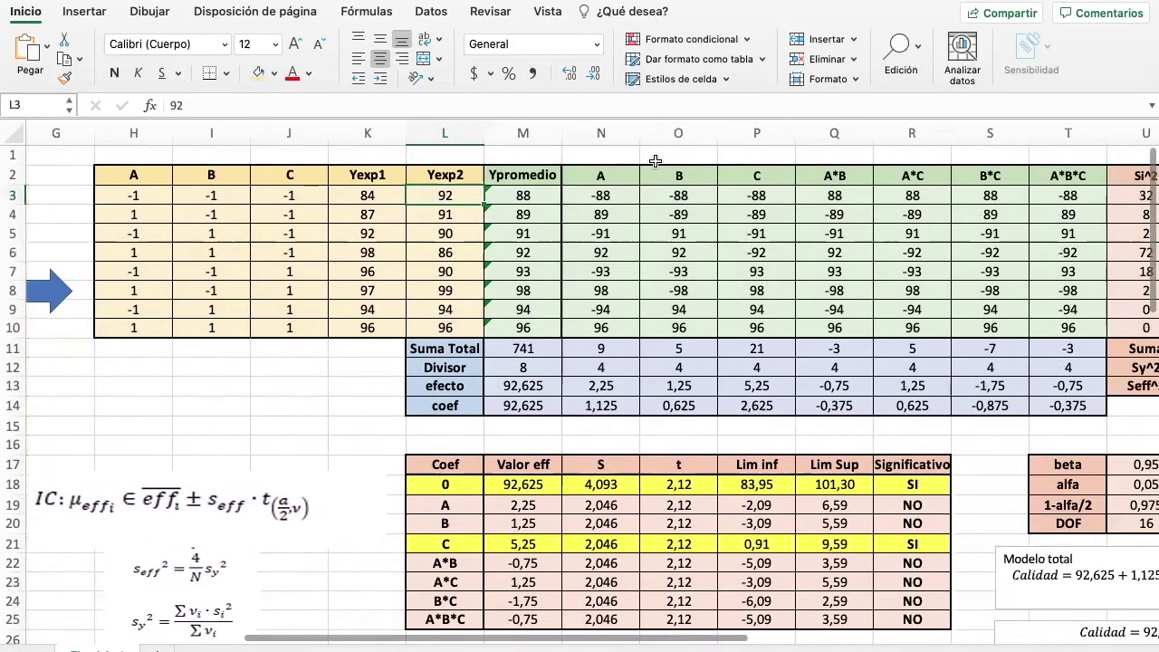
scroll(654, 161, "right", 3)
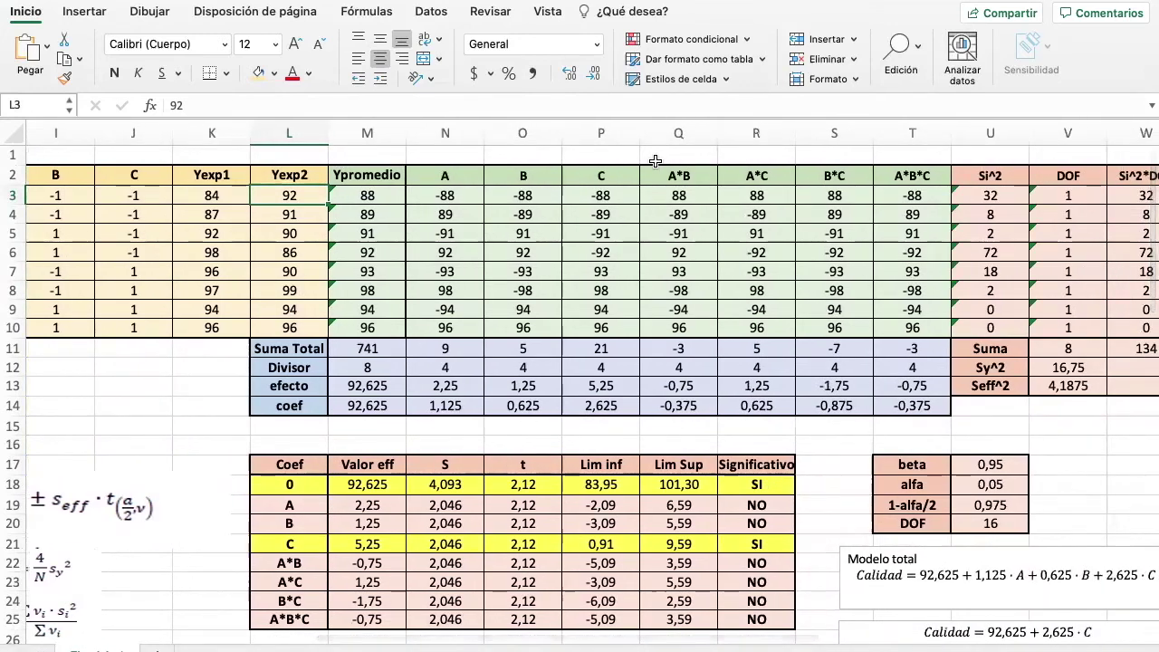
Step: Inspect the Ypromedio average formula in M3 without changing it
left_click(396, 196)
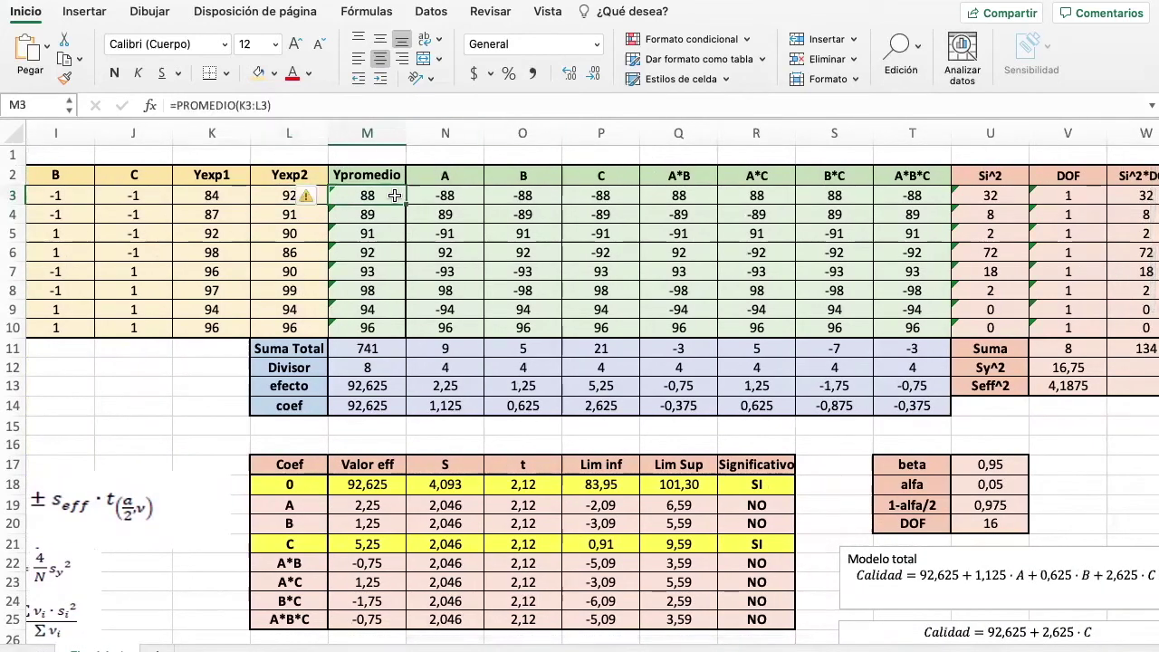
left_click(398, 106)
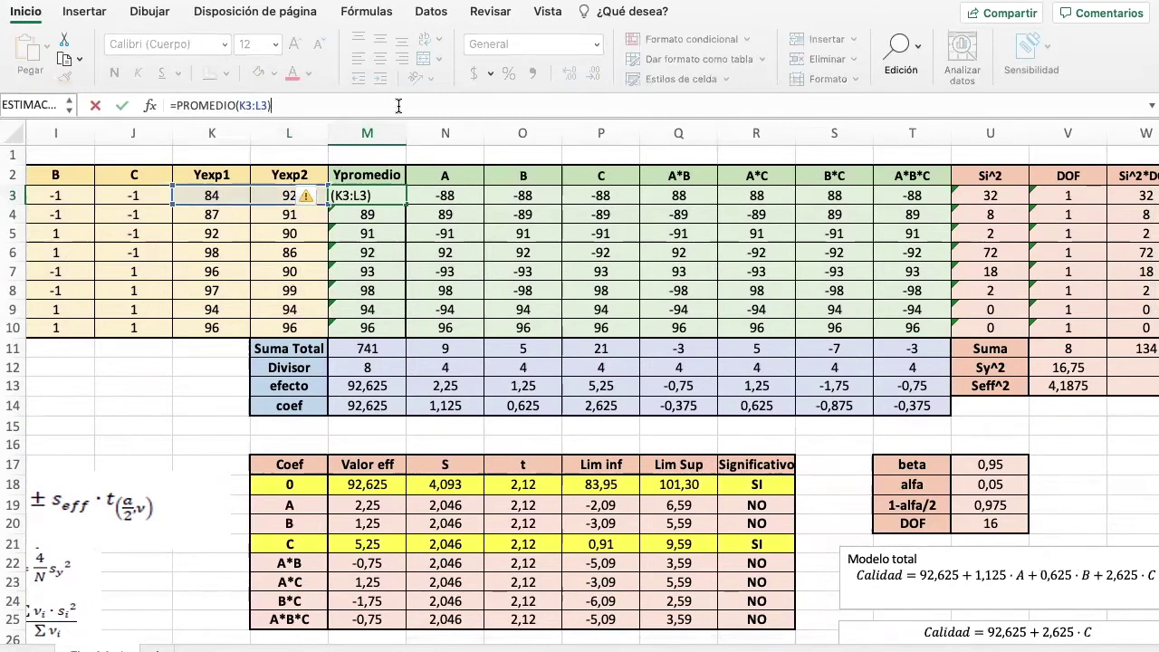
key("Escape")
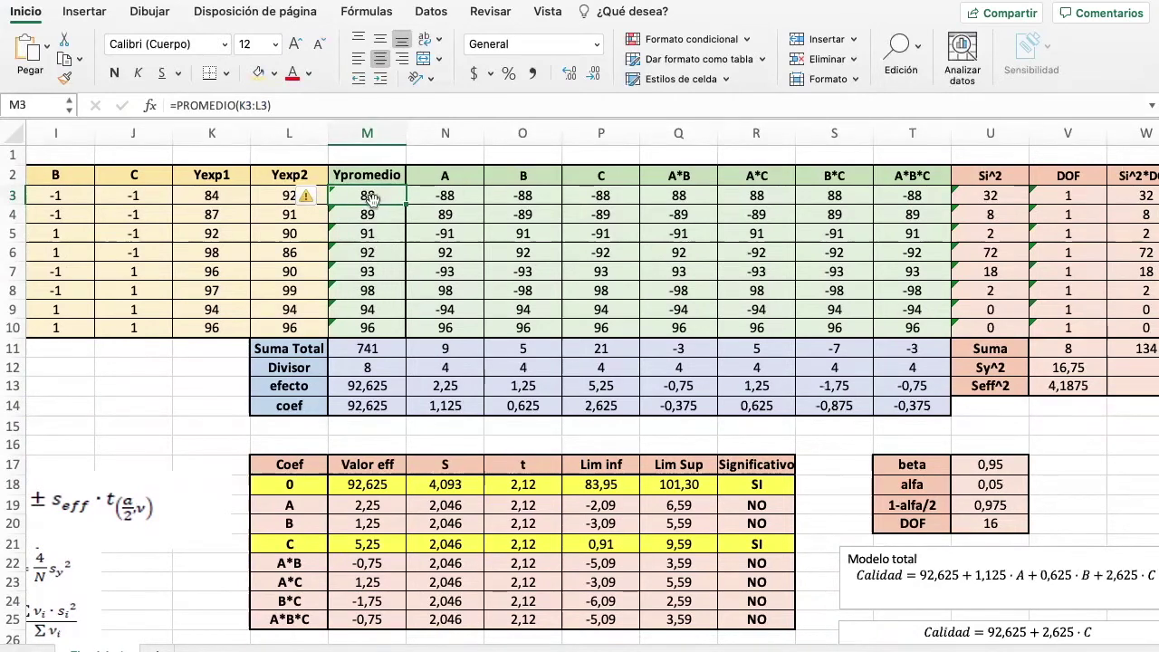
Step: Enter the A contrast formulas =M3*H3 in N3 and =M4*H4 in N4, giving -88 and 89
left_click(466, 199)
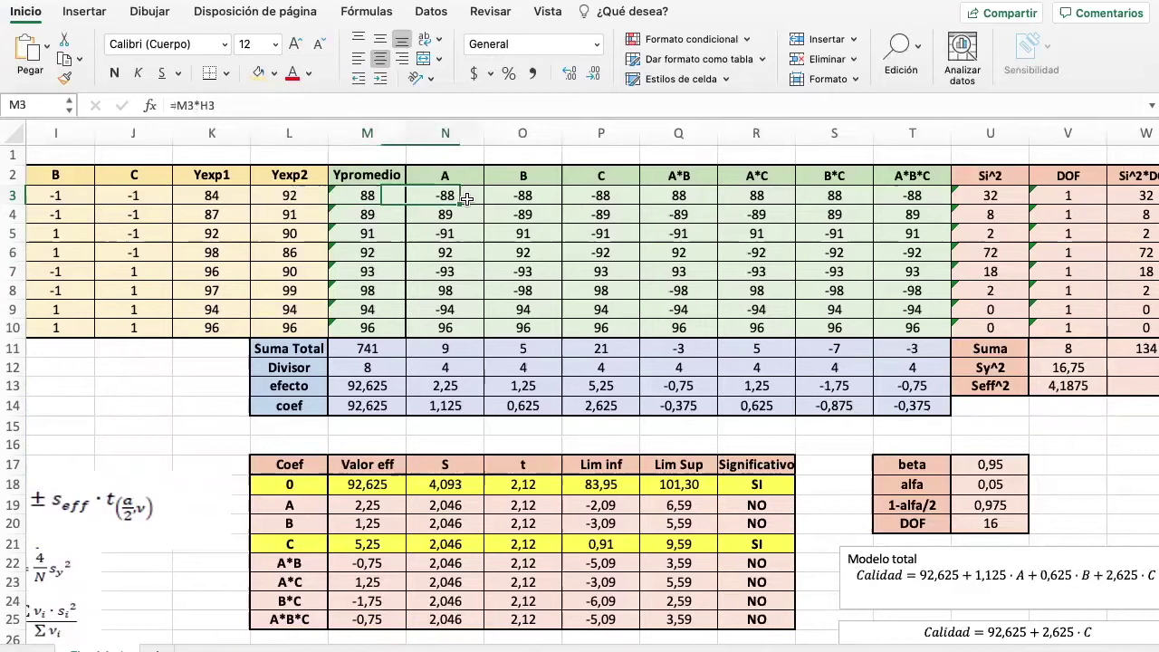
type("=M3*H3")
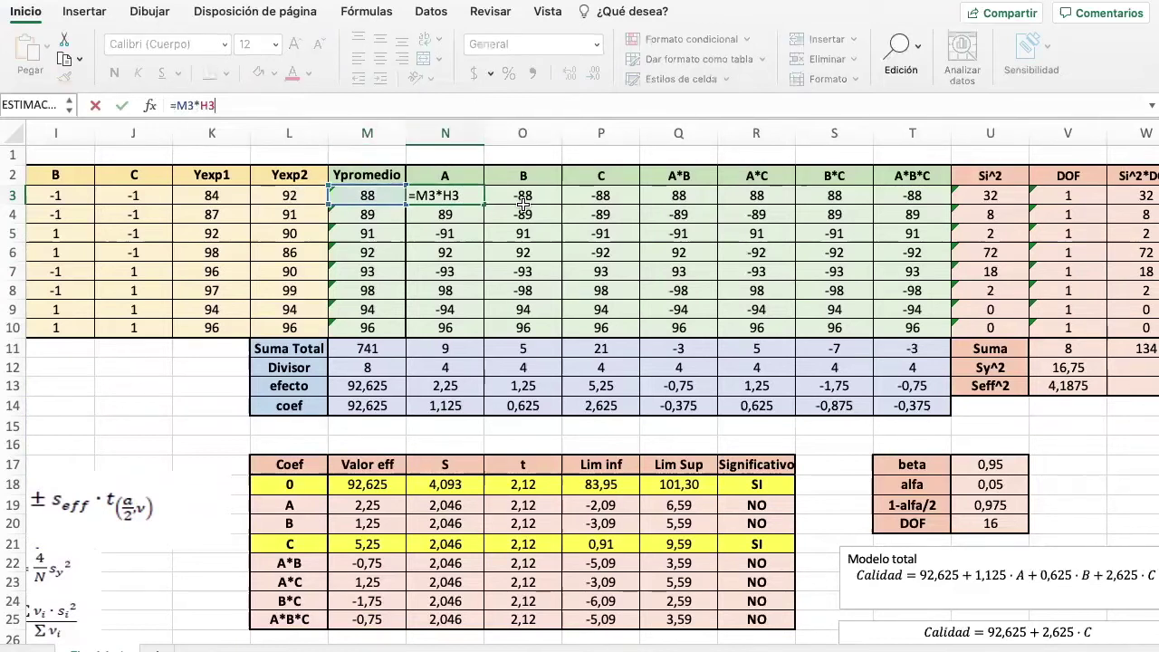
scroll(180, 197, "left", 3)
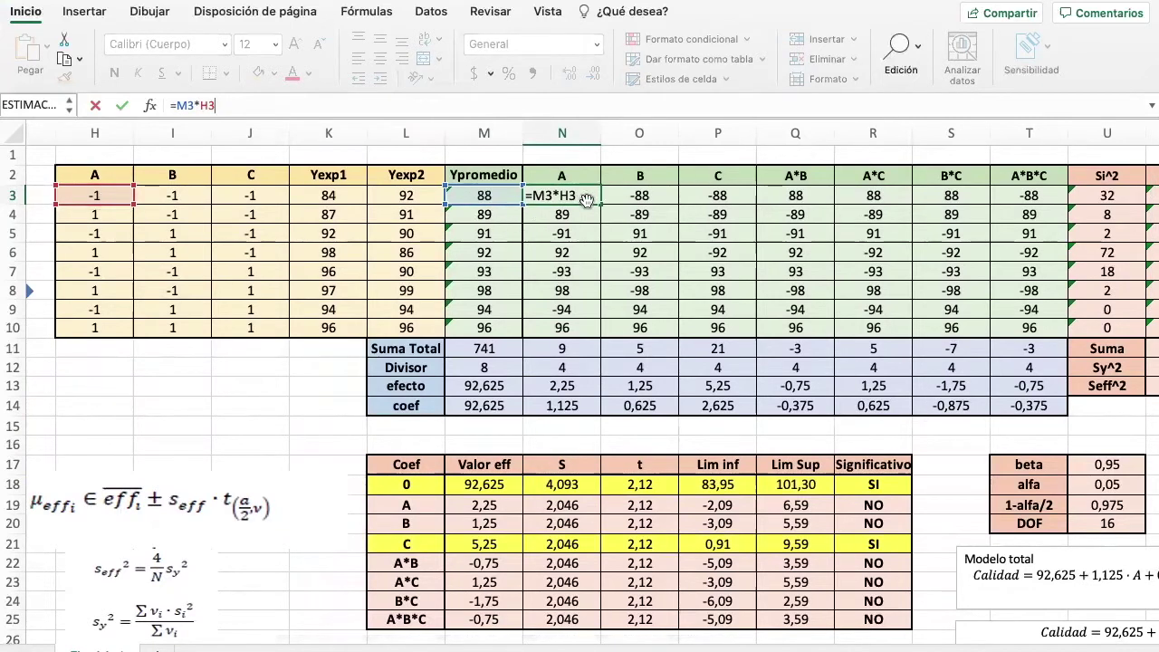
key("Return")
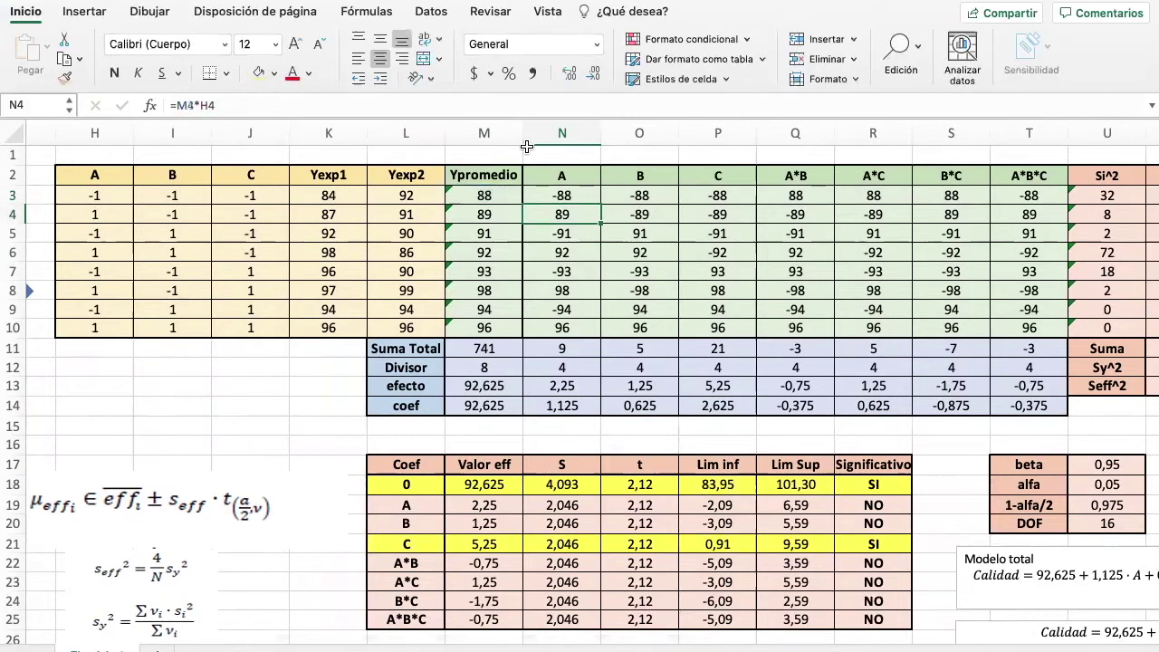
left_click(531, 107)
key("Return")
key("Escape")
key("Up")
key("Right")
key("Right")
scroll(564, 214, "right", 2)
Step: Review and recommit the Divisor formulas in M12 and N12 below the Suma Total row
scroll(564, 214, "right", 2)
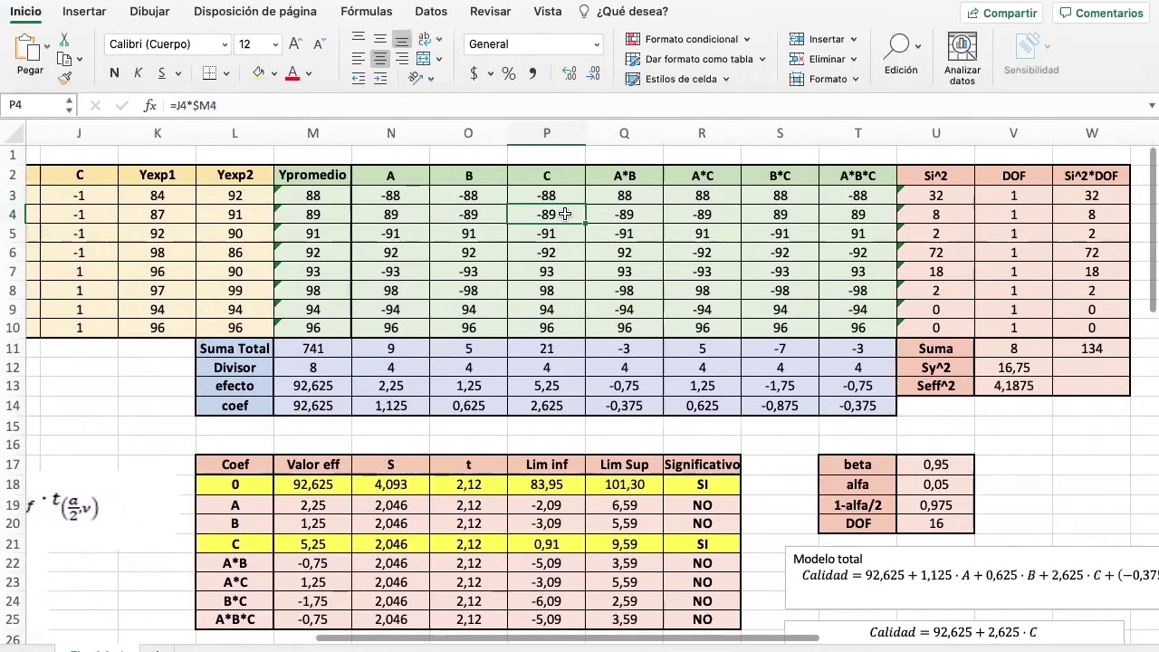
left_click(228, 362)
left_click(227, 355)
key("Right")
key("Down")
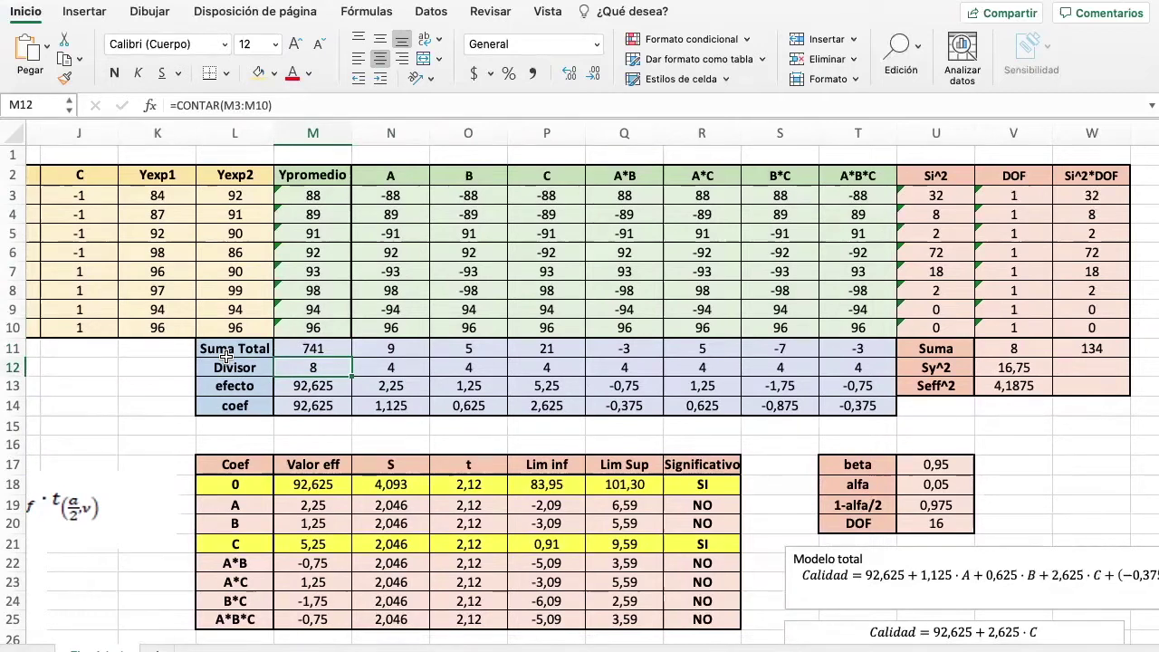
left_click(335, 105)
key("Return")
key("Up")
key("Right")
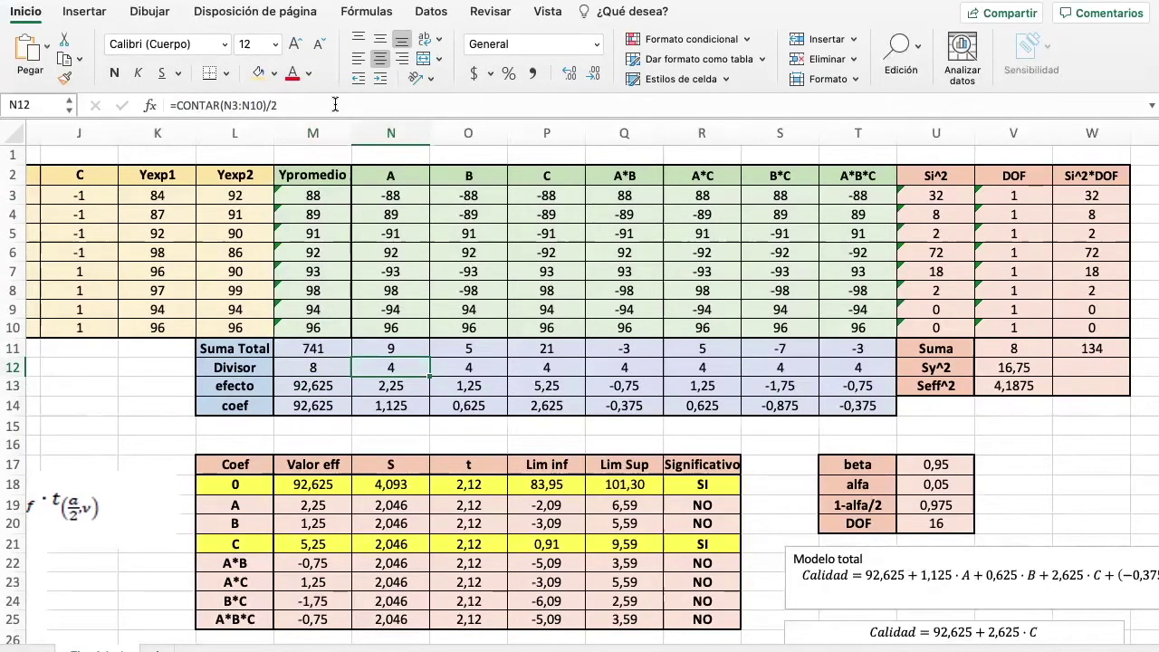
left_click(335, 105)
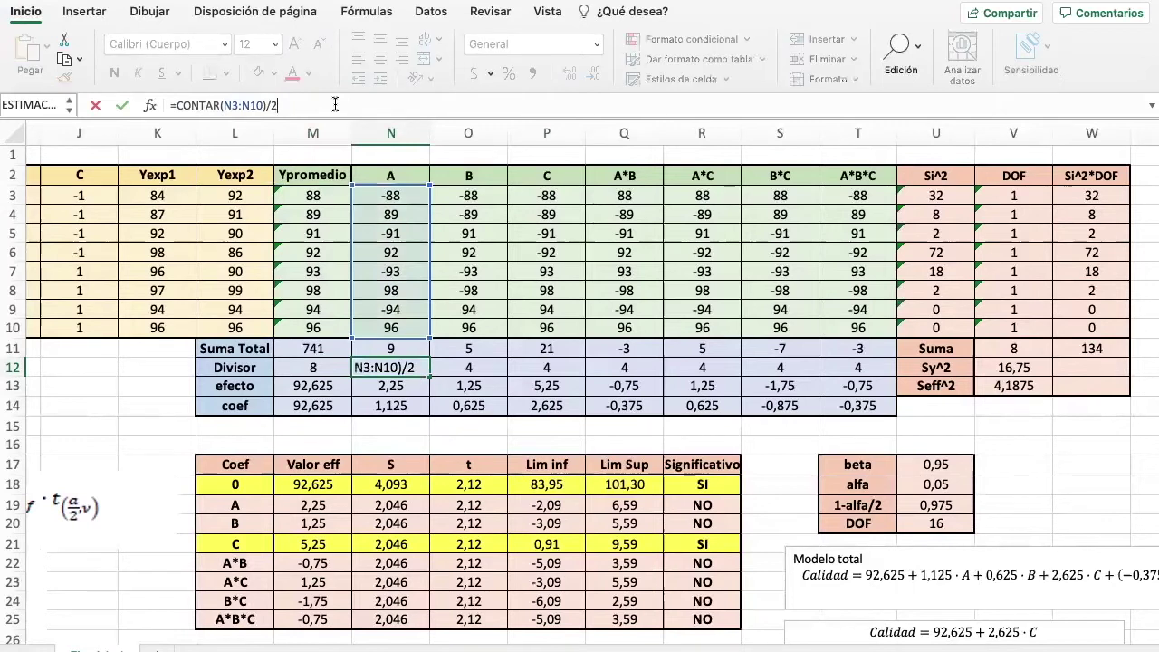
key("Return")
key("Left")
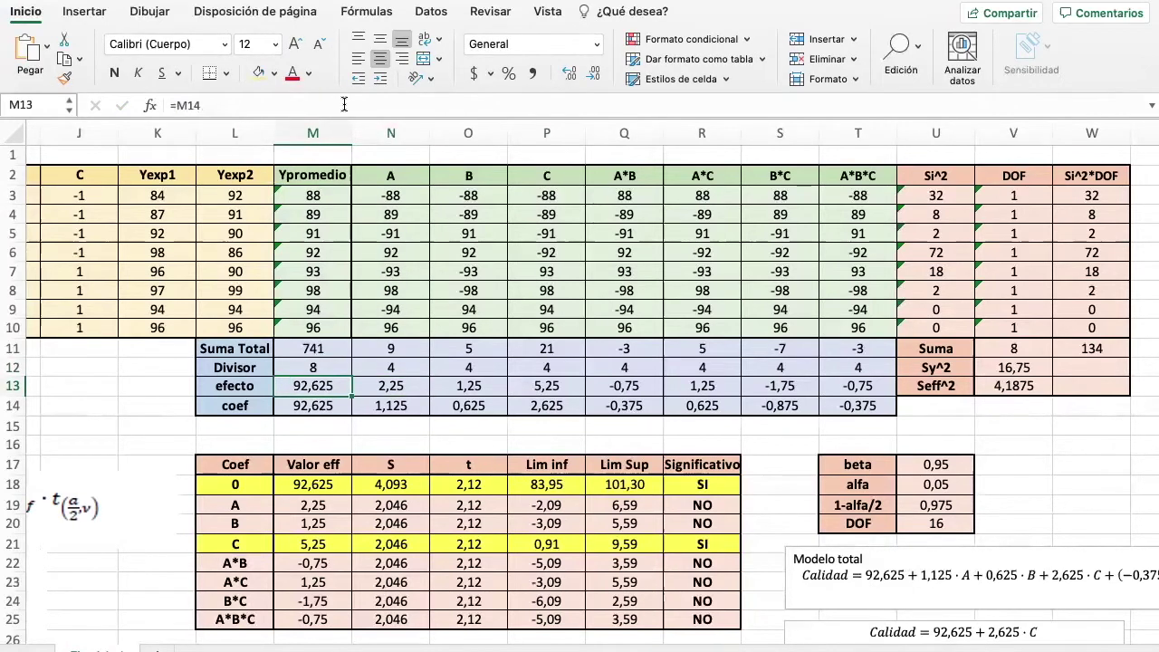
Step: Confirm the A effect formula in N13
scroll(387, 360, "right", 2)
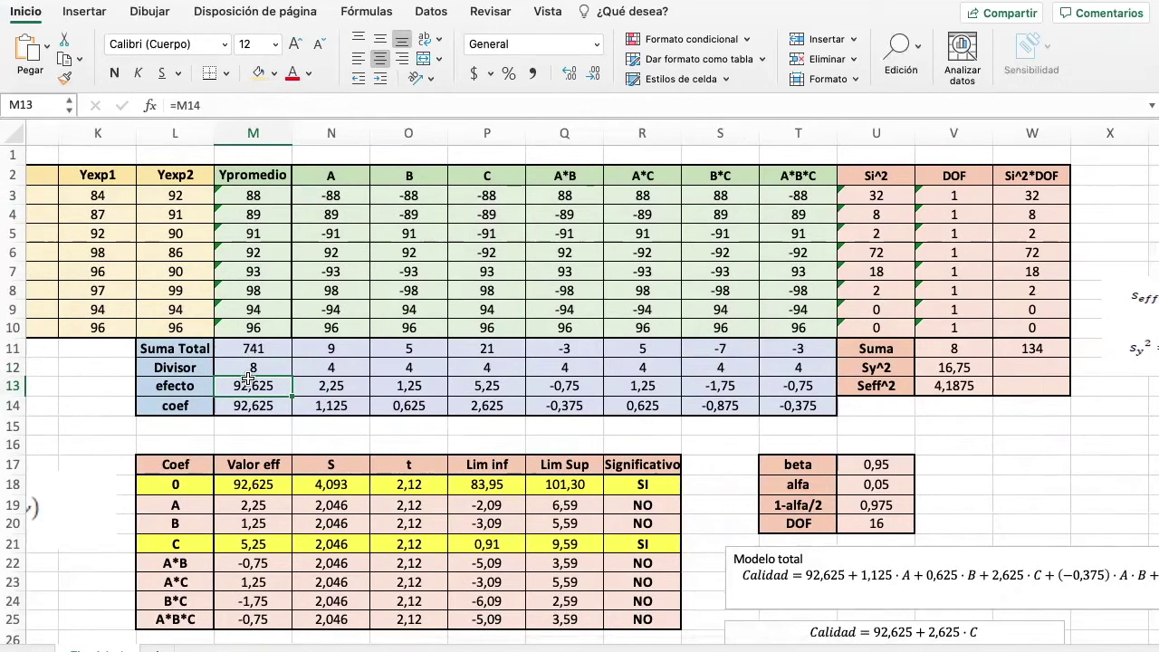
key("Right")
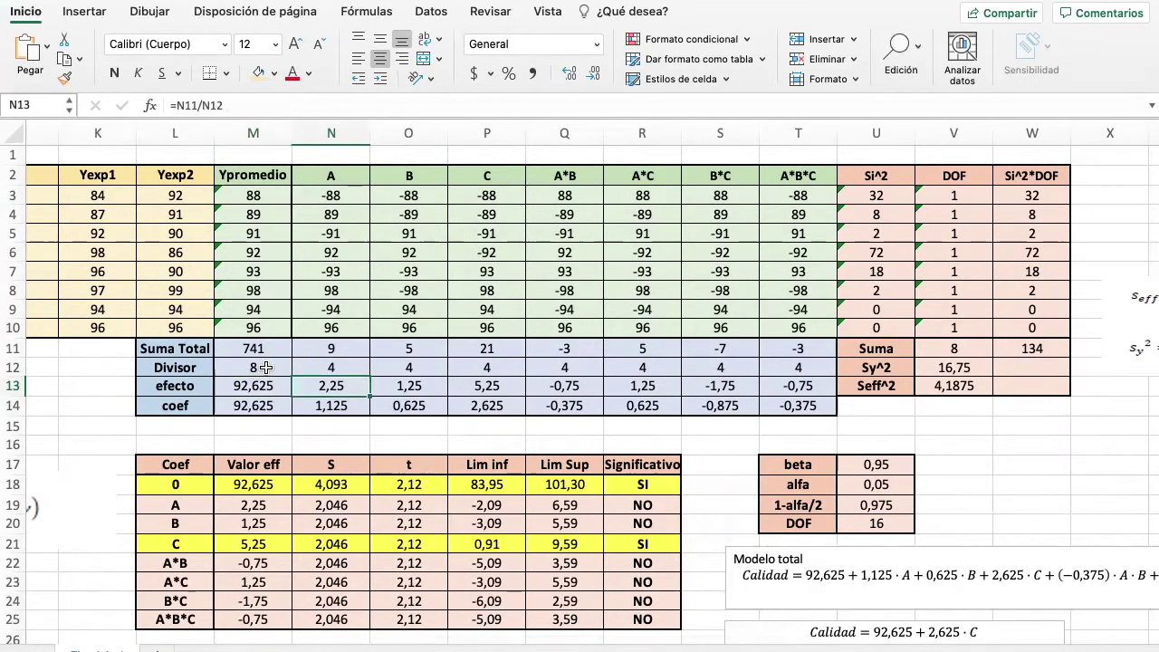
scroll(265, 367, "right", 2)
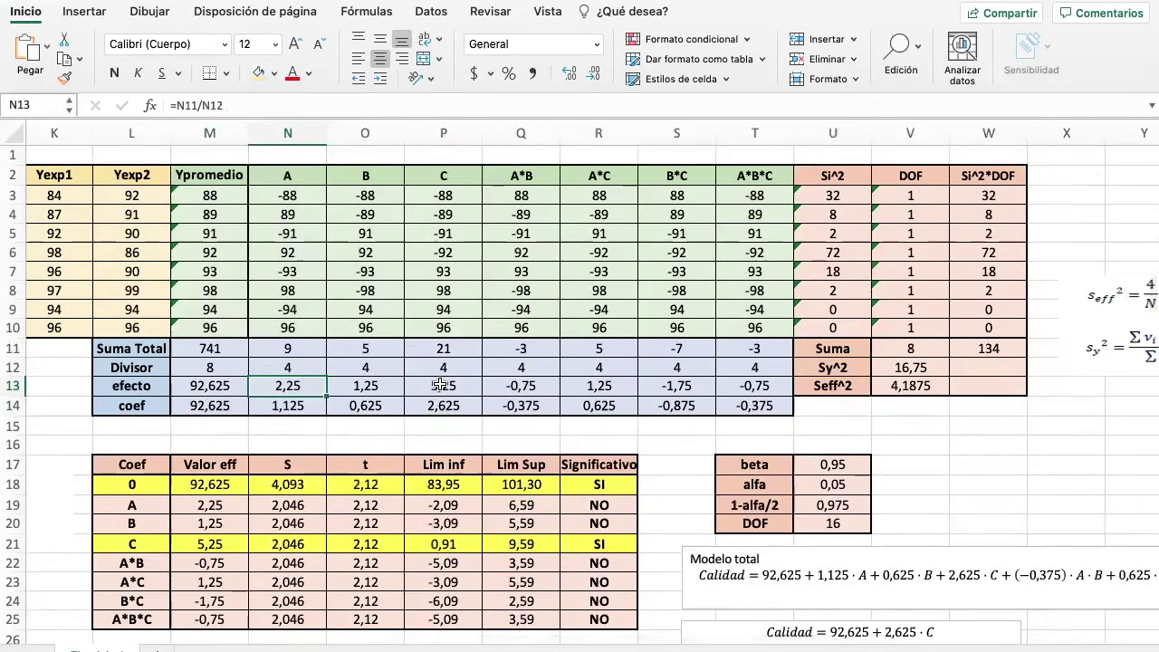
left_click(388, 106)
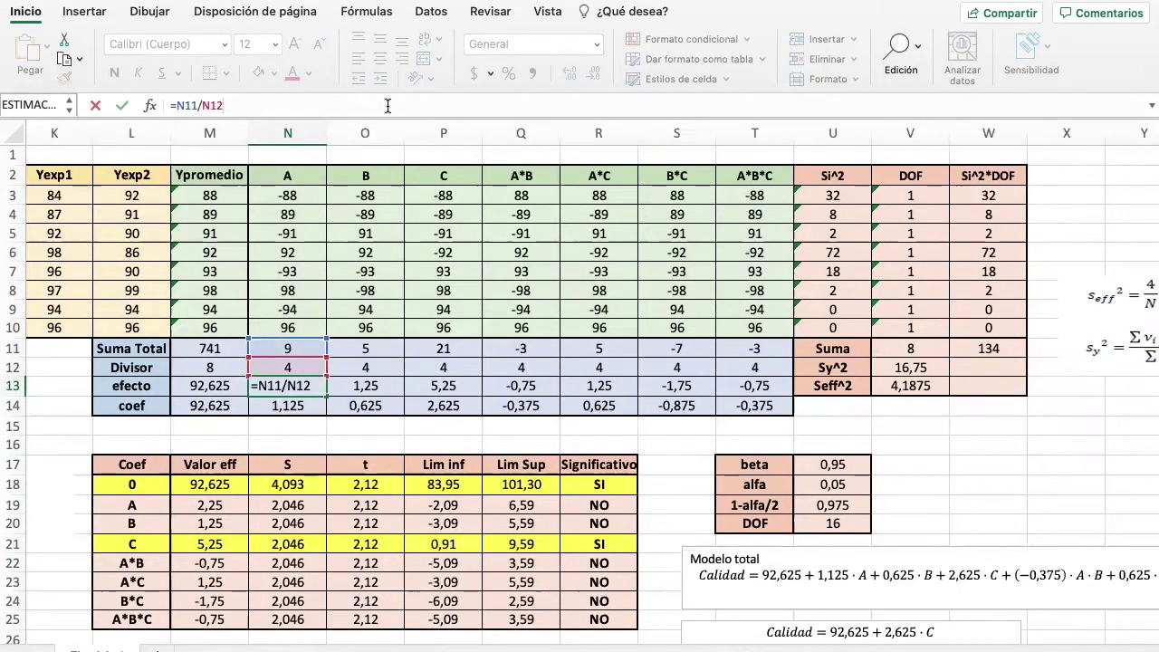
key("Return")
key("Left")
Step: Set M14 to =PROMEDIO(M3:M10) for 92,625 and N14 to =N13/2 for the A coefficient
left_click(350, 106)
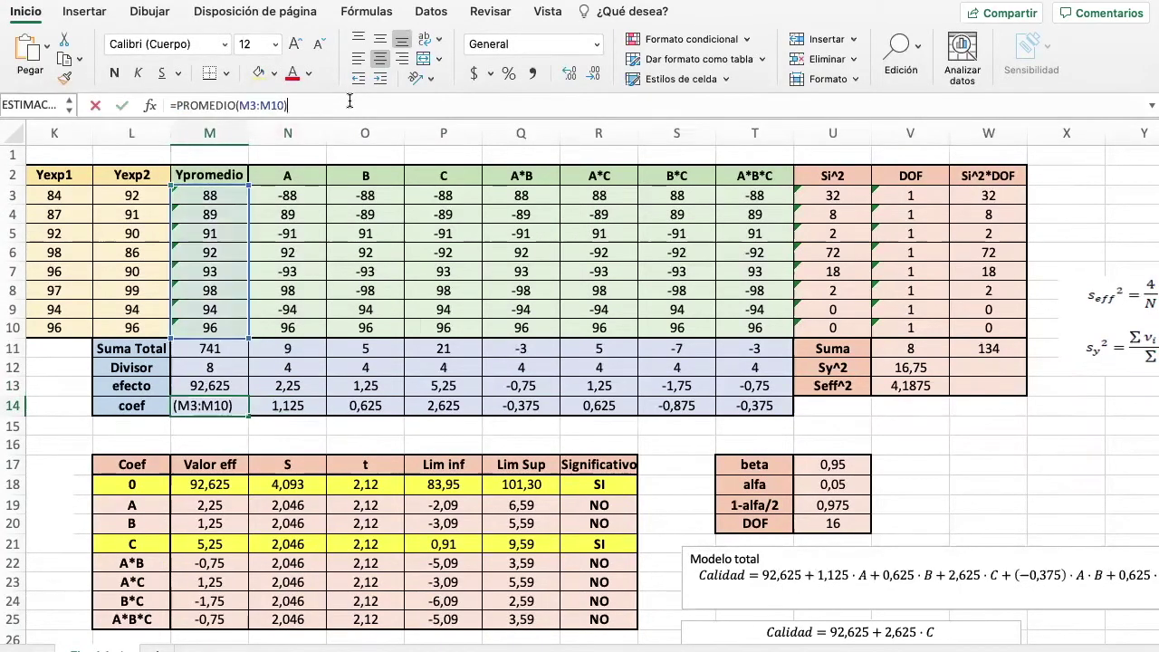
key("Tab")
left_click(350, 105)
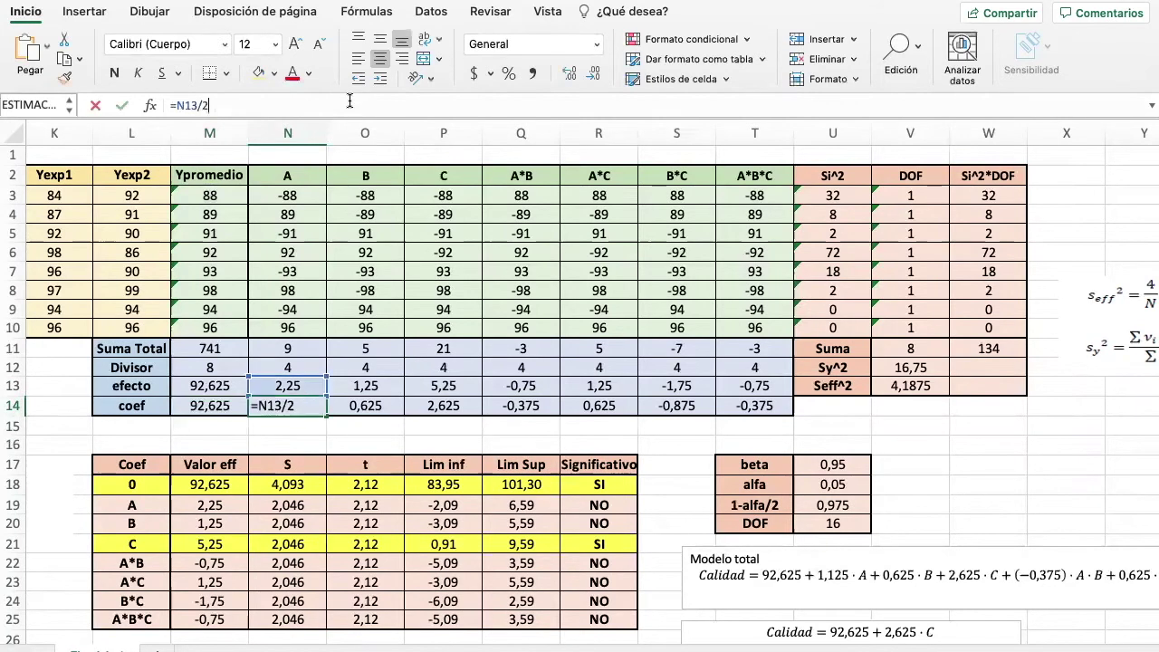
key("Return")
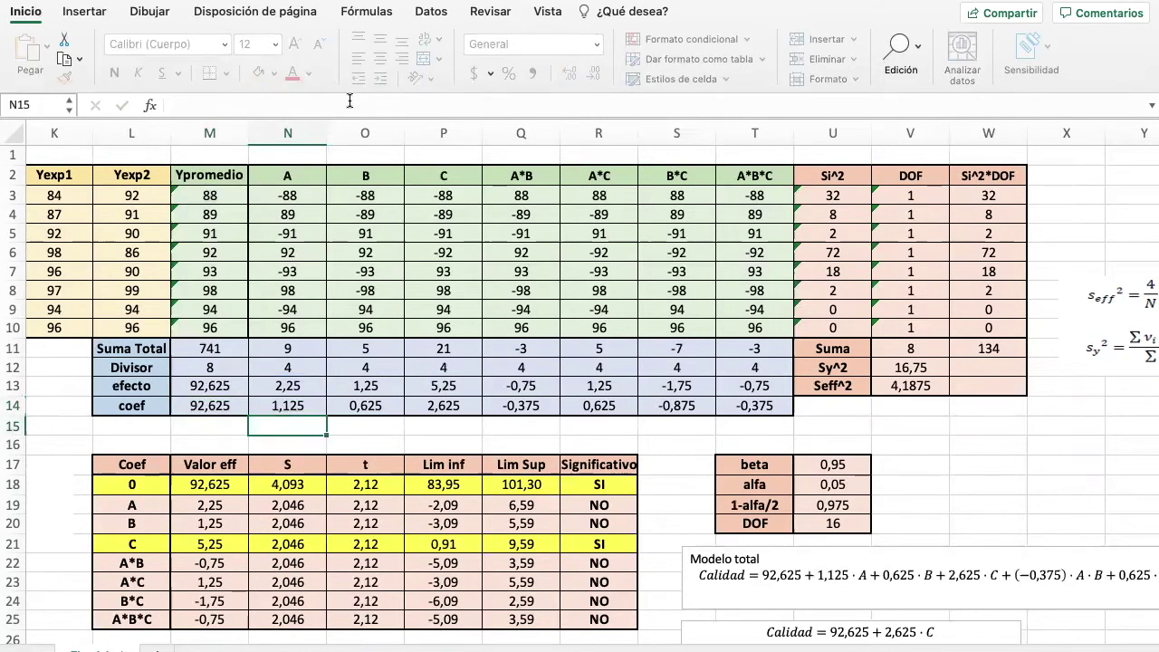
key("Up")
key("Right")
key("Right")
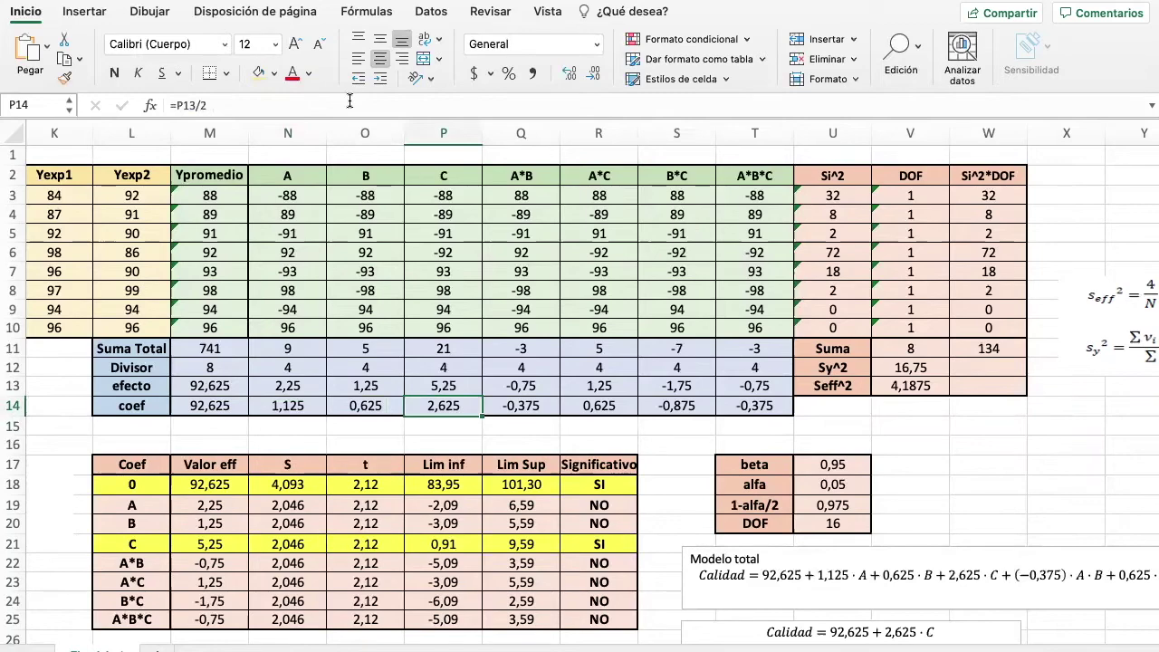
scroll(187, 345, "down", 15)
scroll(186, 345, "left", 5)
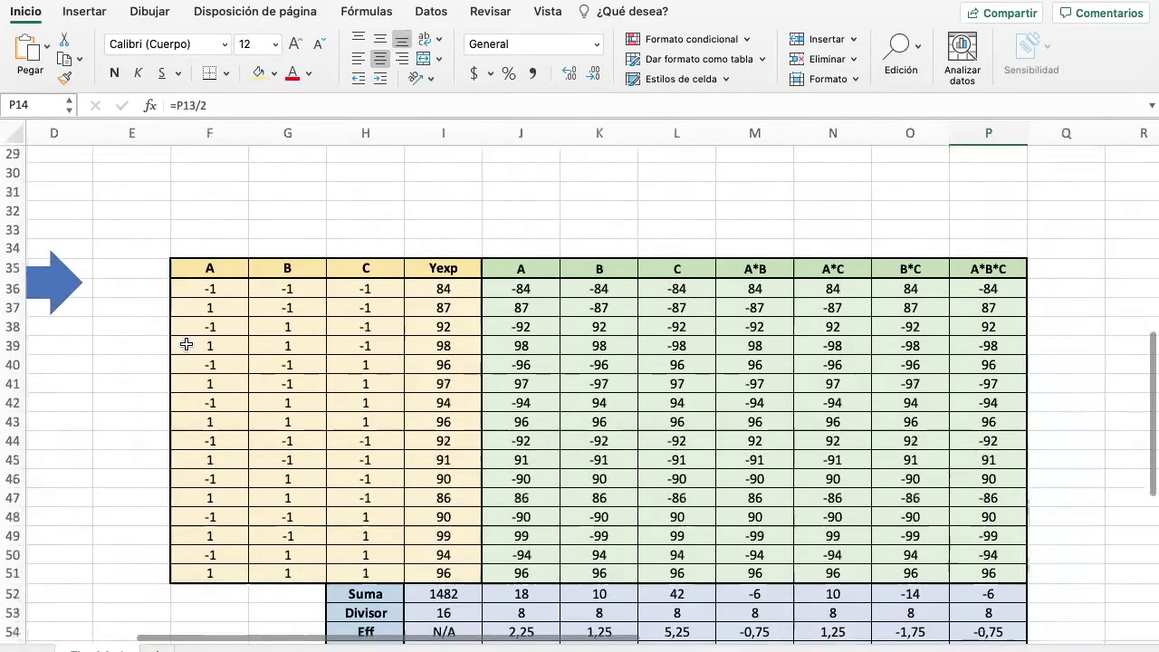
Step: Enter the product formulas =F36*I36 in J36 (-84) and =G36*I36 in K36
scroll(187, 344, "down", 5)
scroll(186, 344, "right", 2)
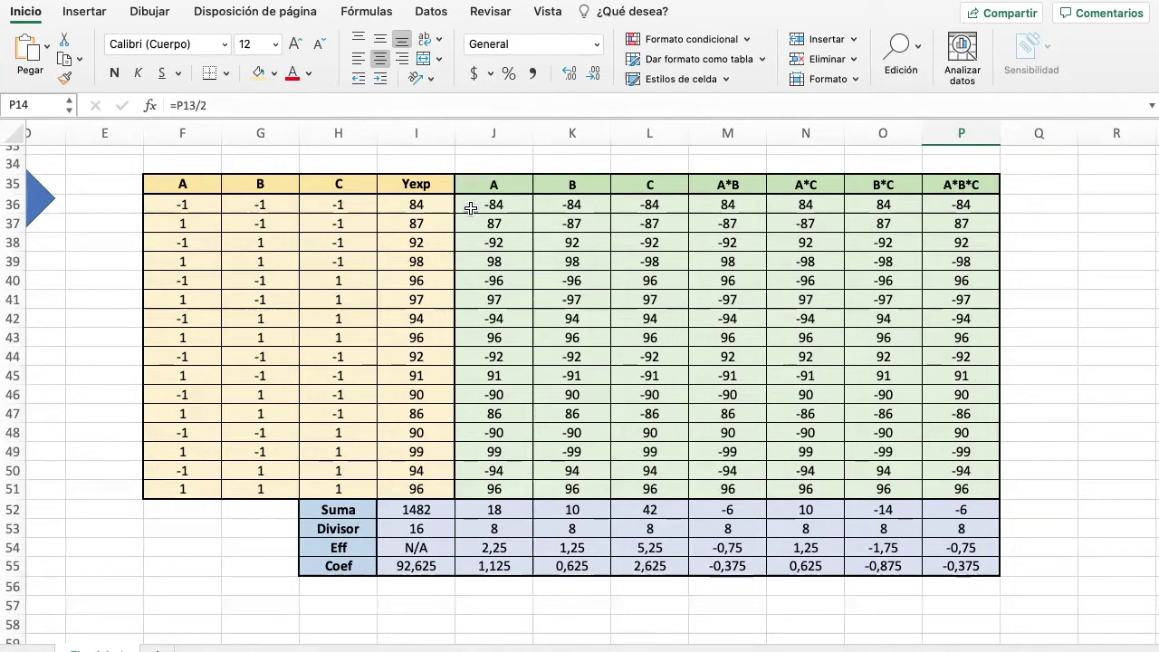
left_click(484, 206)
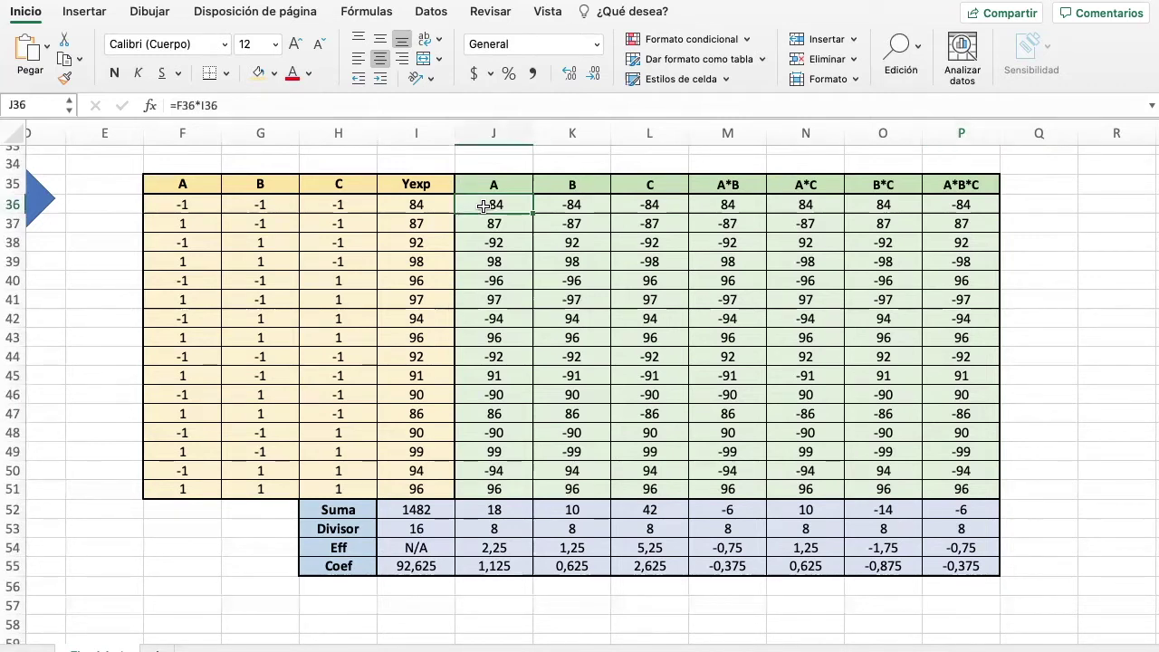
left_click(511, 111)
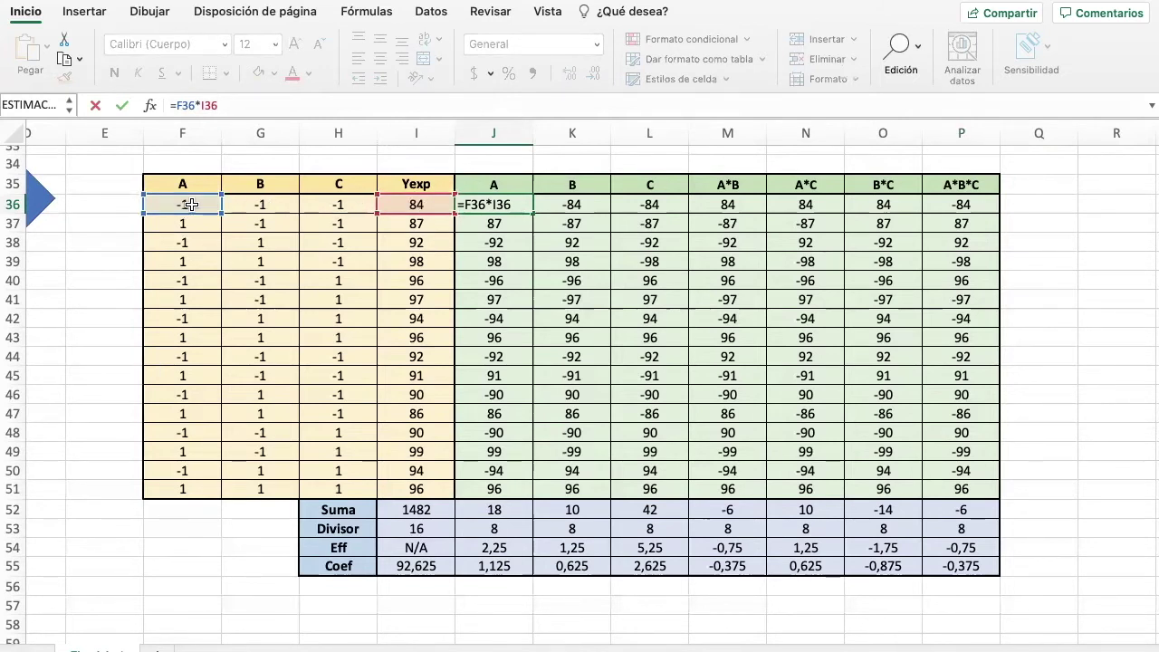
key("Return")
key("Right")
key("Up")
left_click(491, 102)
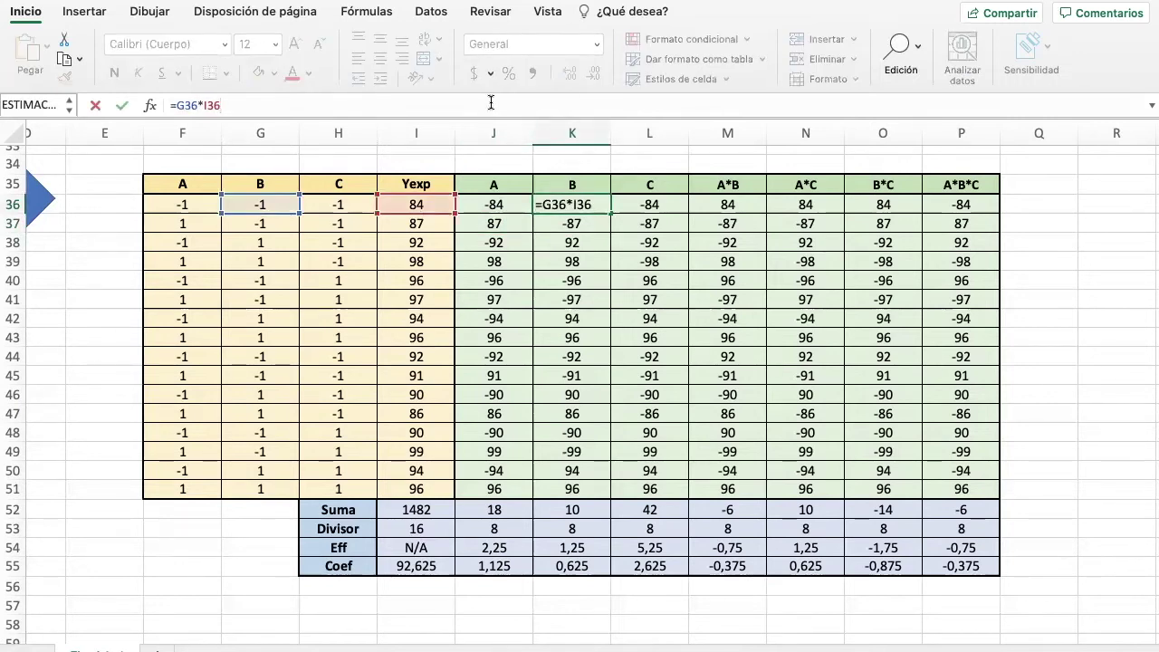
key("Return")
key("Up")
key("Right")
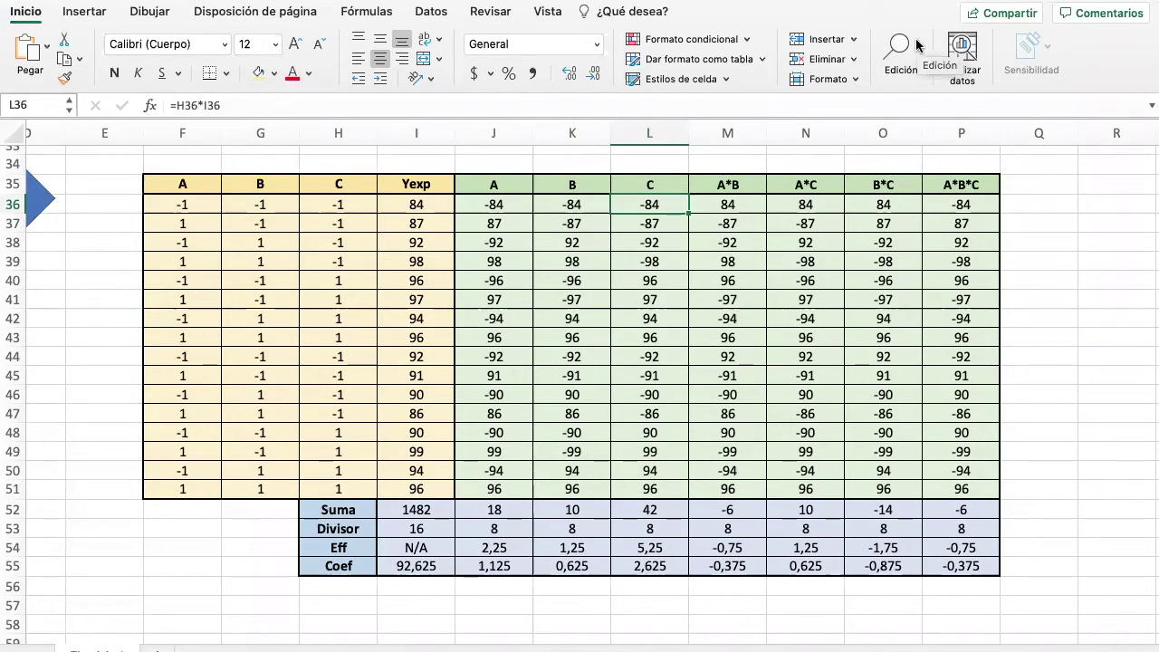
Step: Enter the Suma totals =SUMA(I36:I51) (1482) in I52 and =SUMA(J36:J51) (18) in J52
left_click(433, 513)
left_click(503, 106)
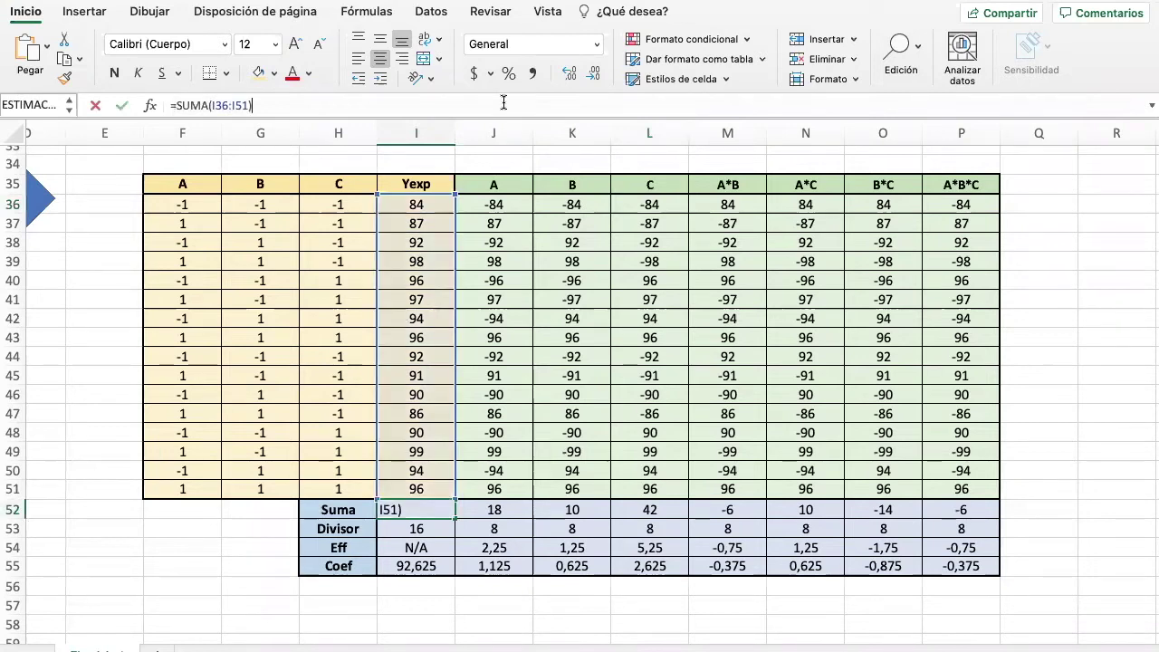
key("Return")
key("Up")
key("Right")
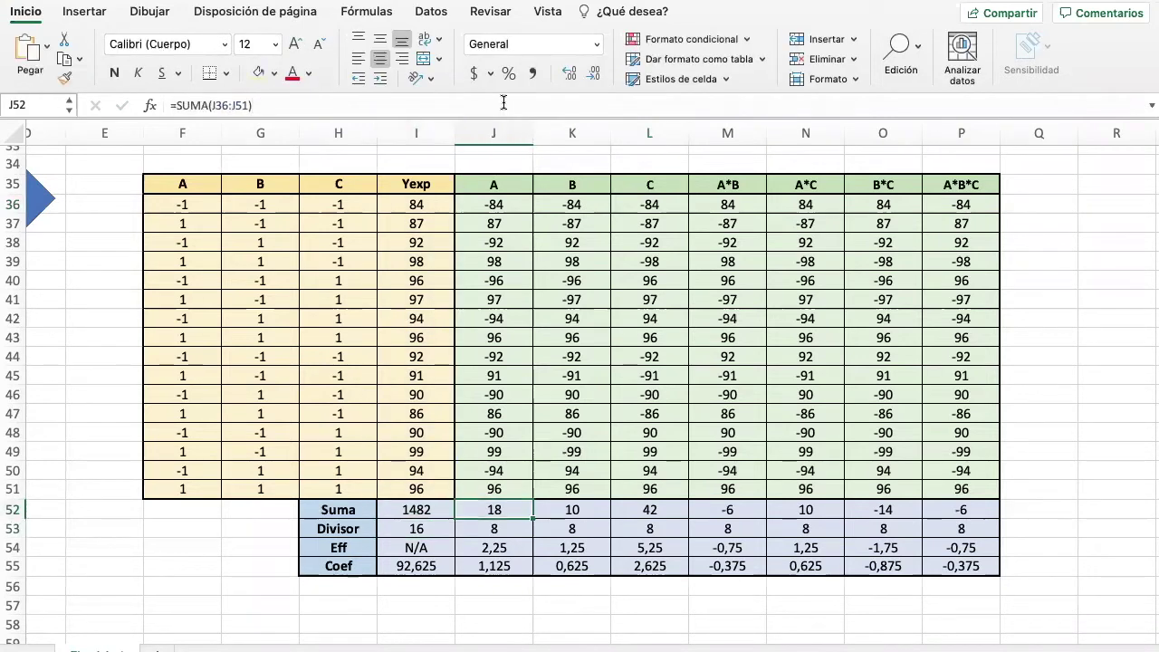
left_click(504, 106)
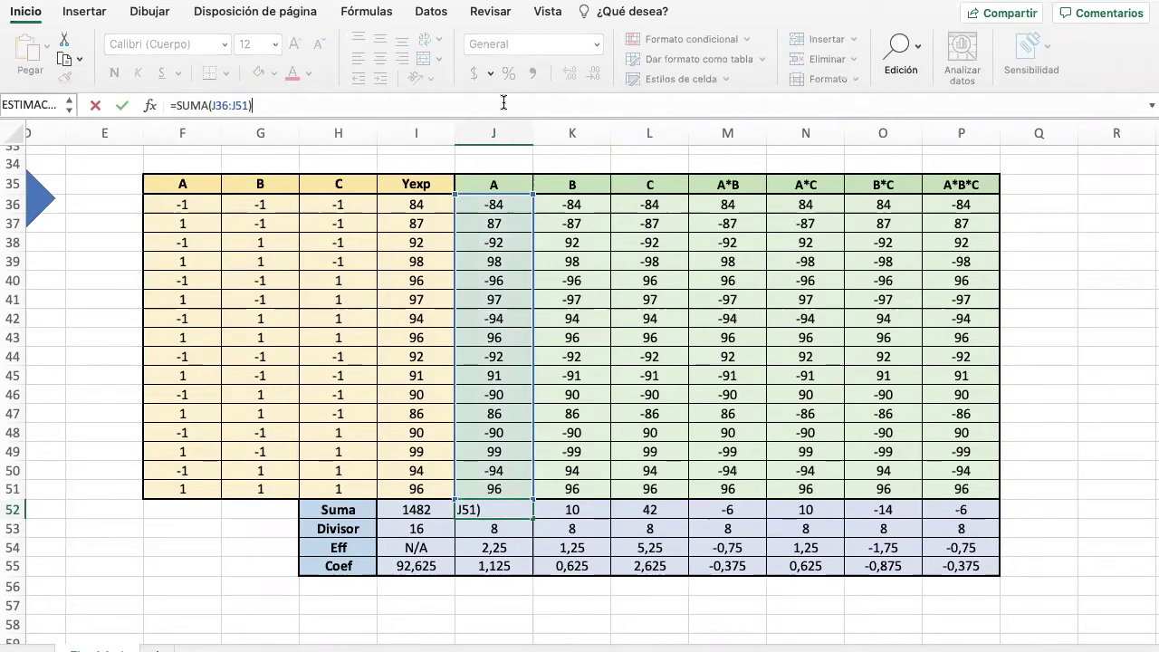
key("Return")
key("Up")
key("Right")
Step: Set Divisor counts =CONTAR(I36:I51) (16) in I53 and =CONTAR(J36:J51)/2 (8) in J53
key("Down")
key("Left")
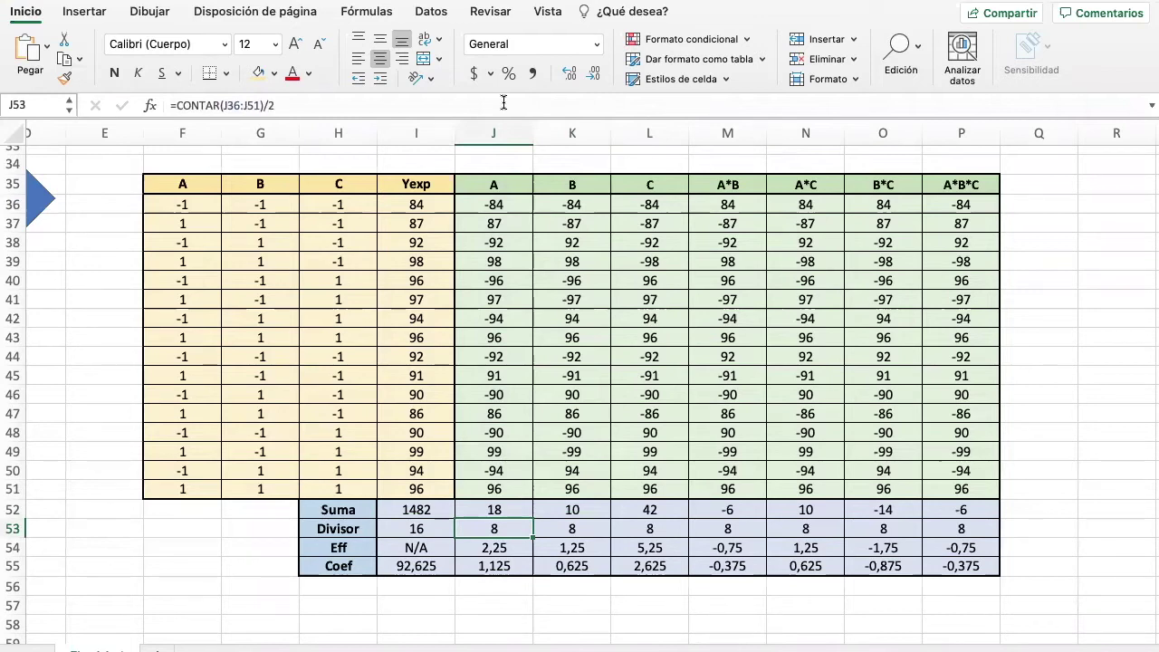
key("Left")
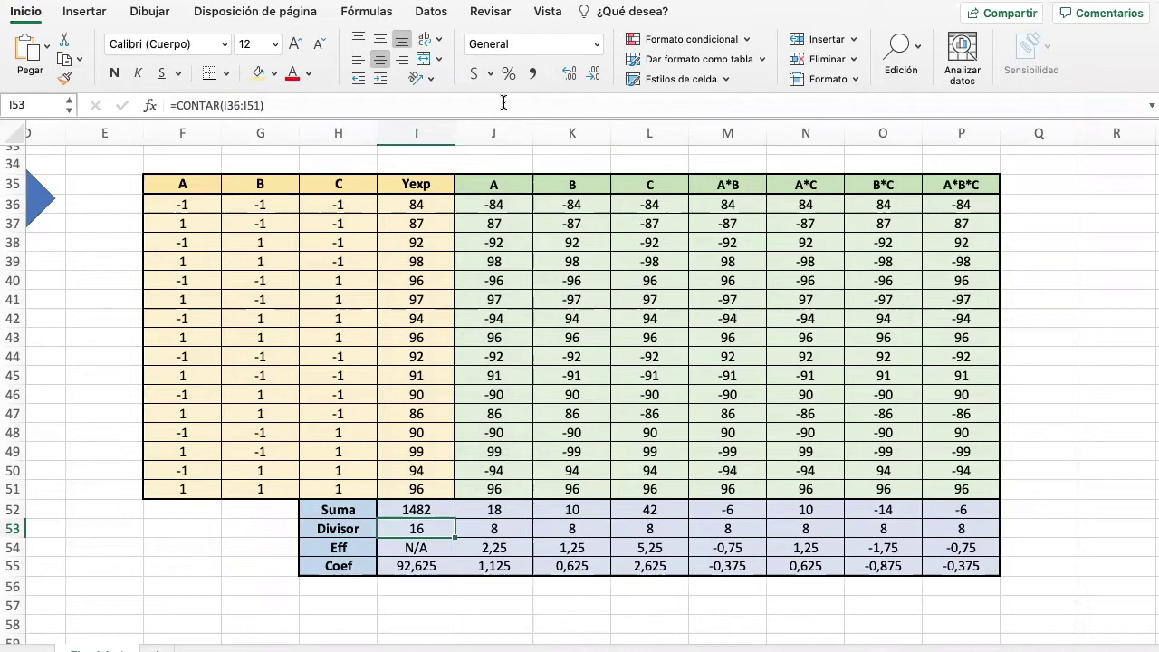
left_click(504, 105)
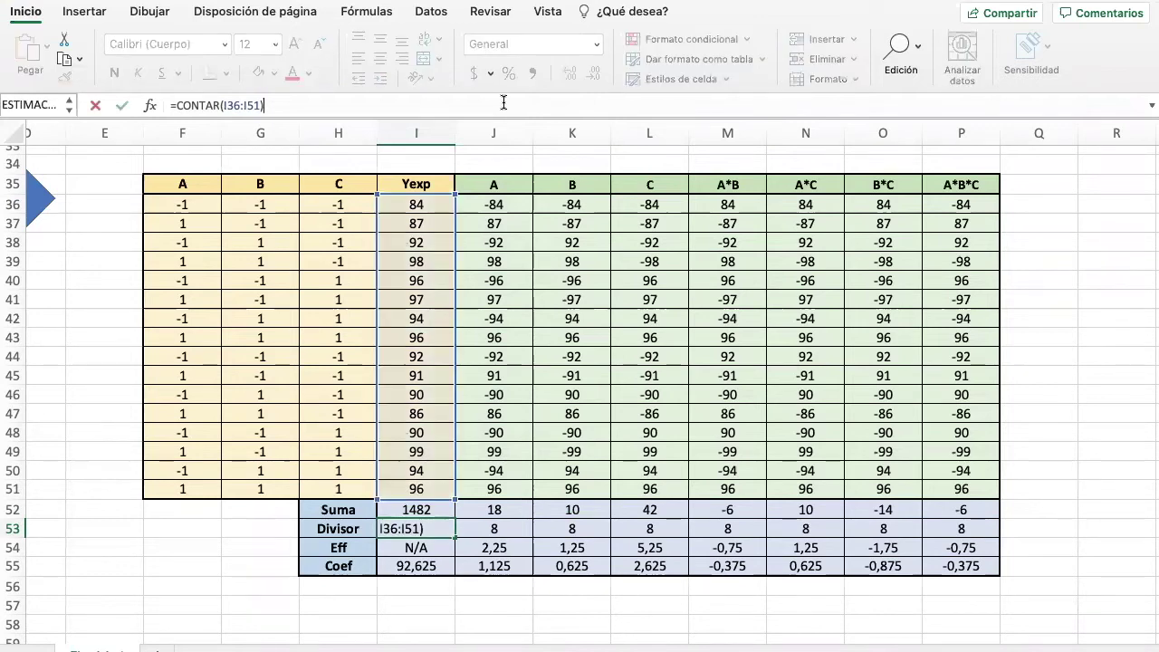
key("Return")
key("Up")
key("Right")
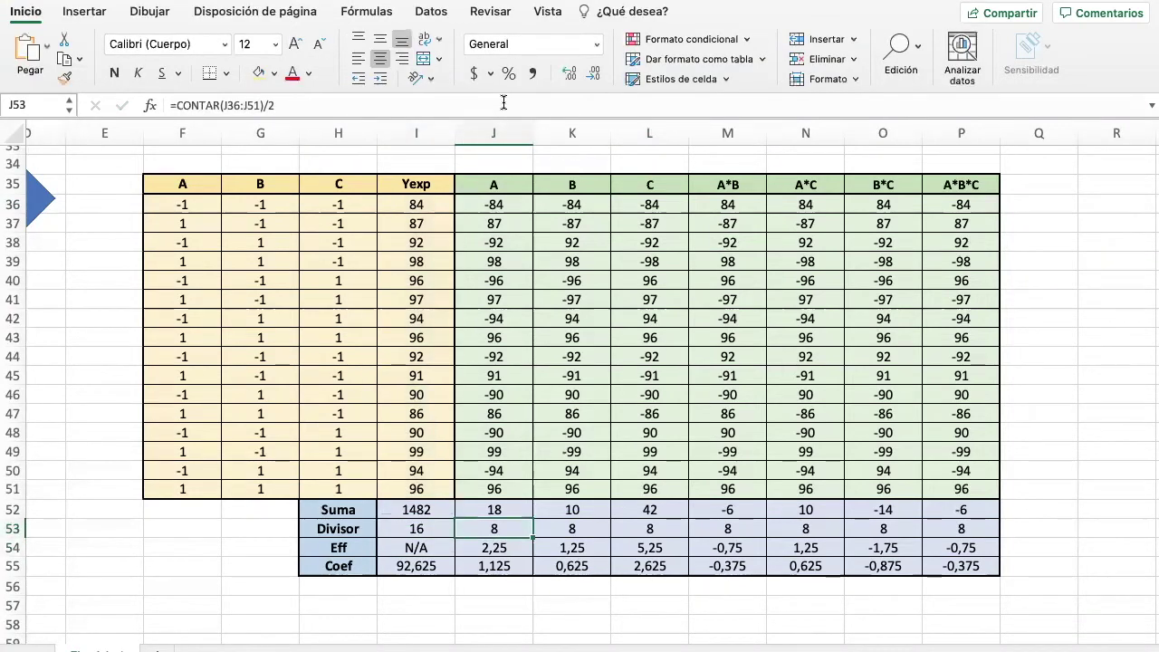
left_click(504, 105)
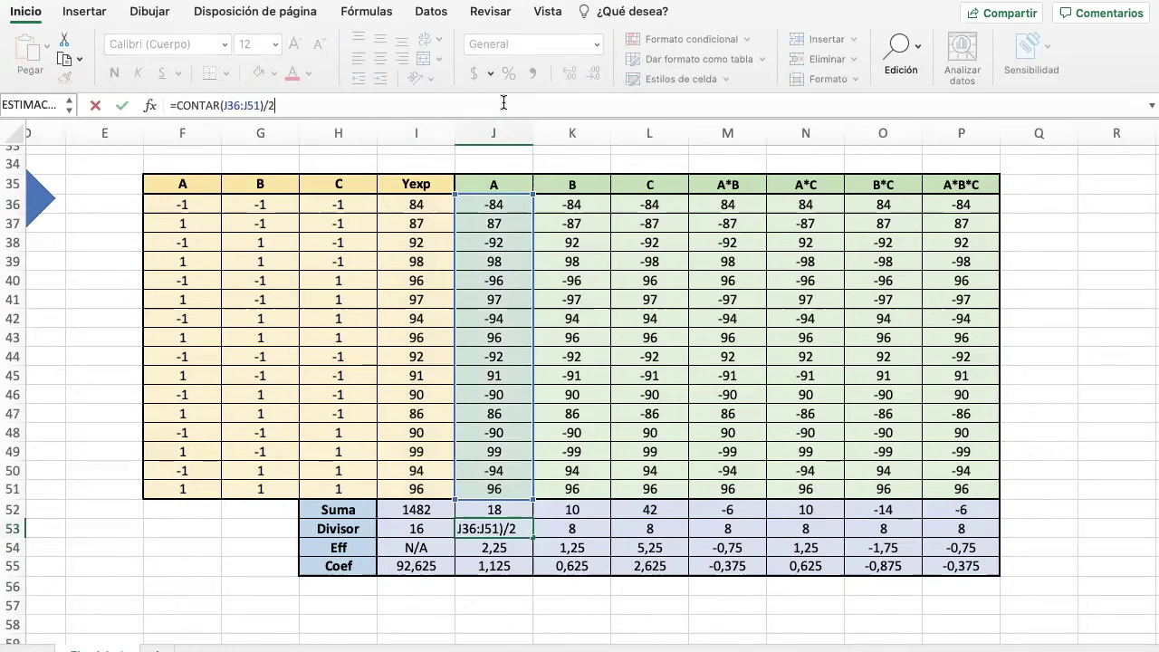
key("Return")
key("Left")
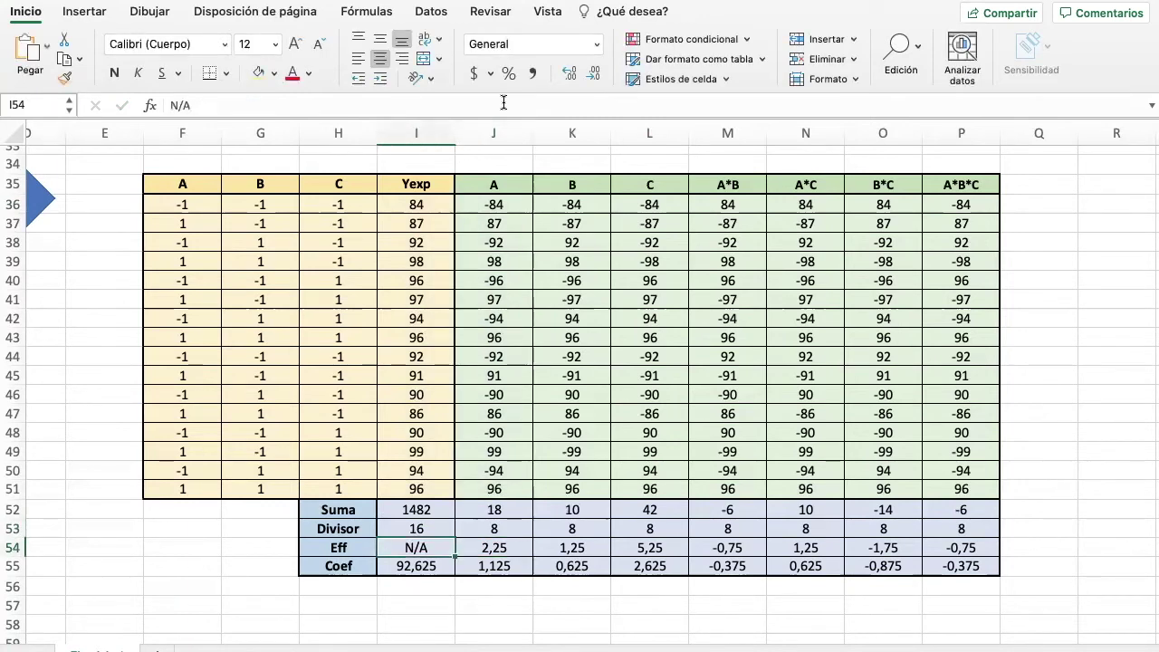
Step: Enter =J52/J53 in J54 (2,25) and =J54/2 in J55 (1,125) for factor A
key("Right")
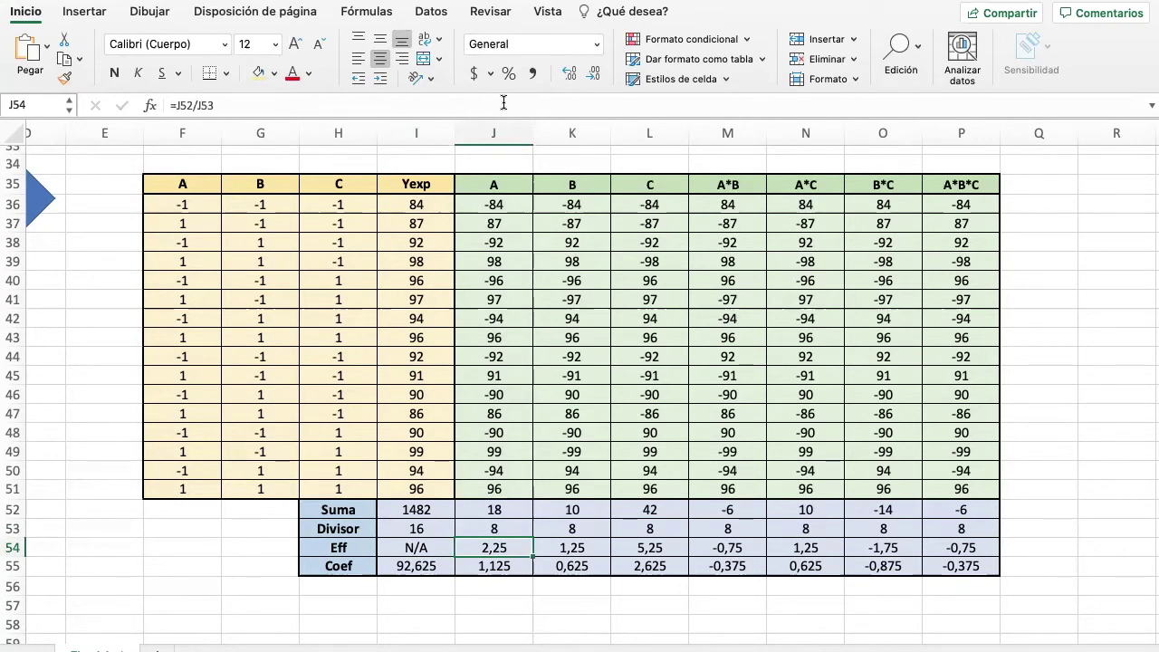
left_click(504, 105)
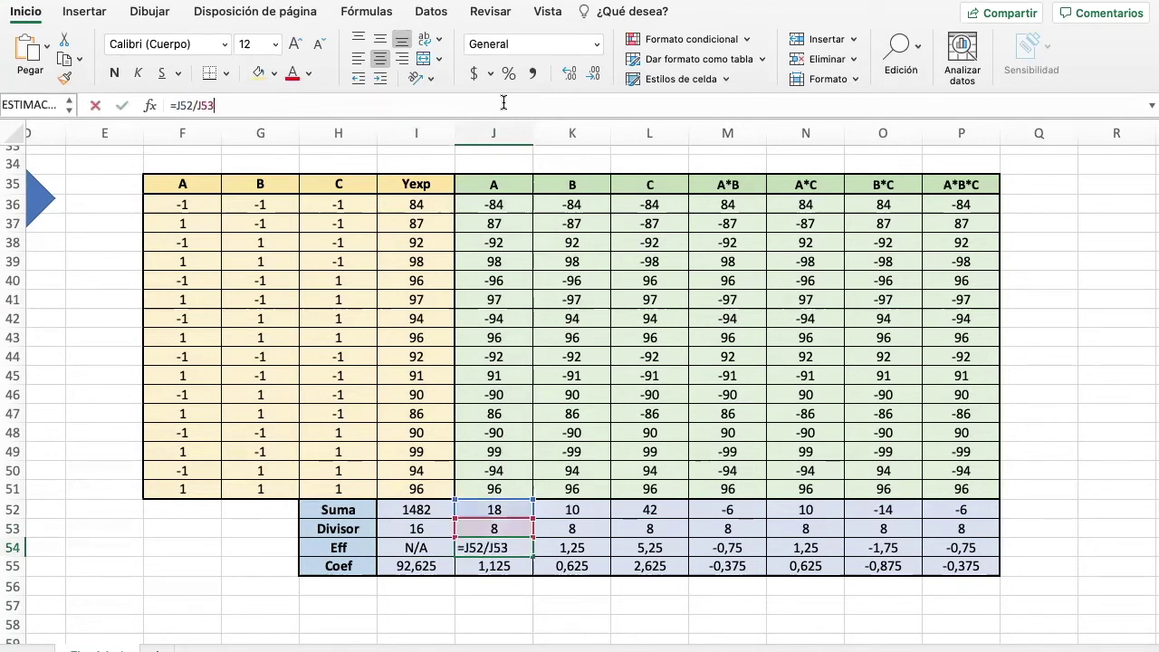
key("Return")
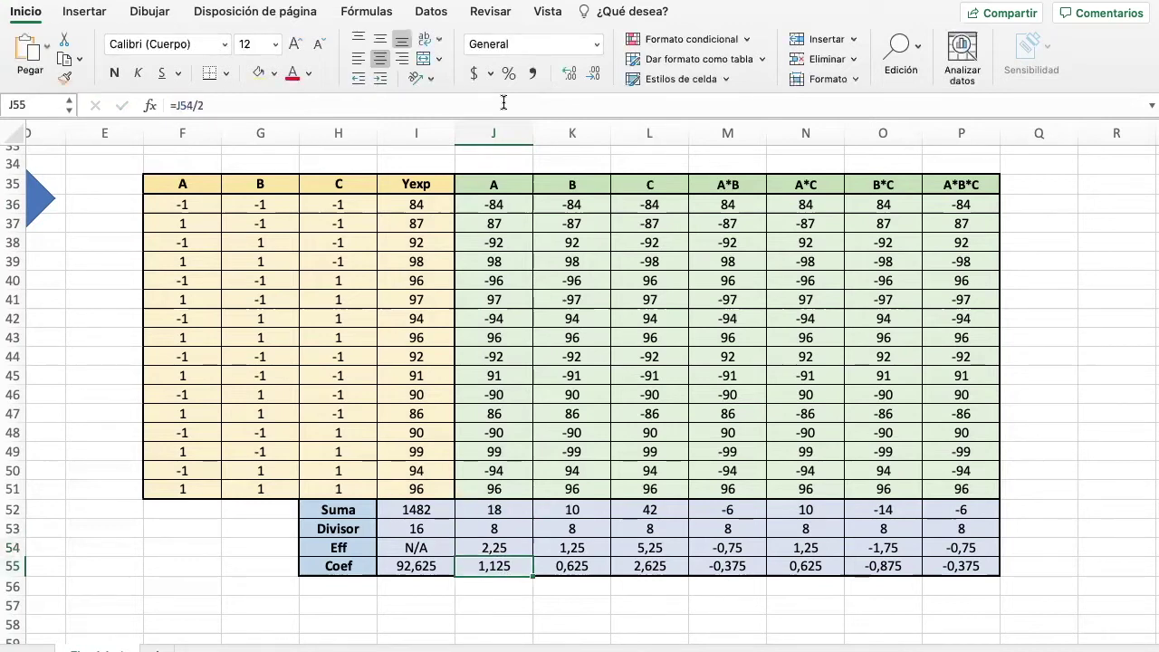
key("Left")
key("Right")
left_click(503, 103)
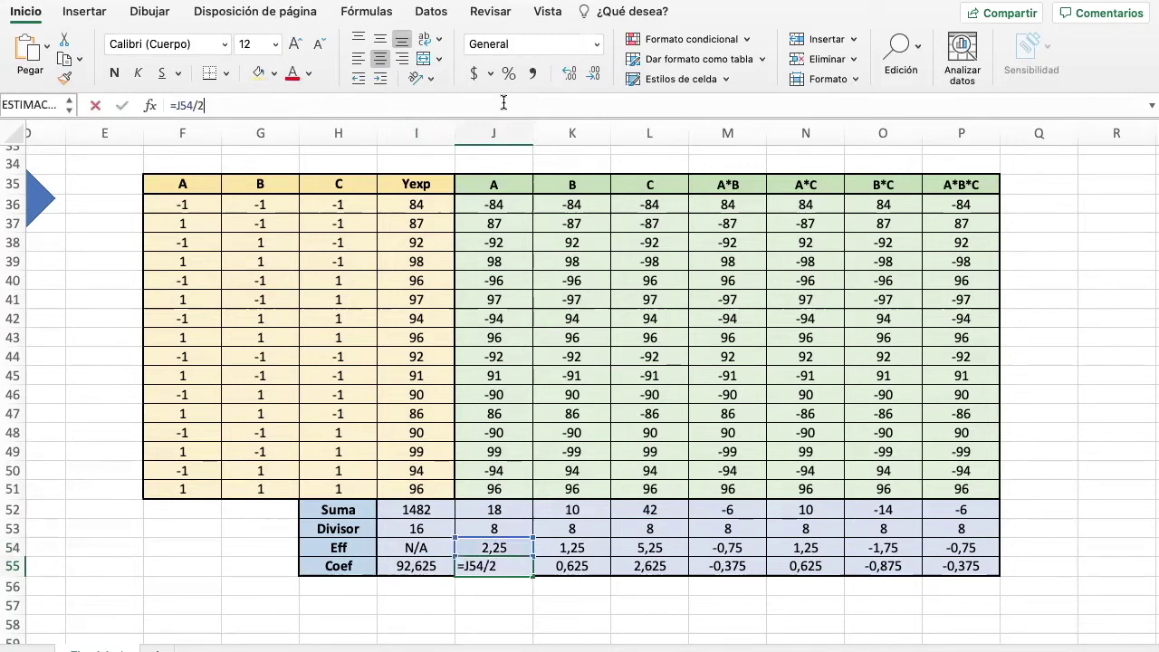
key("Return")
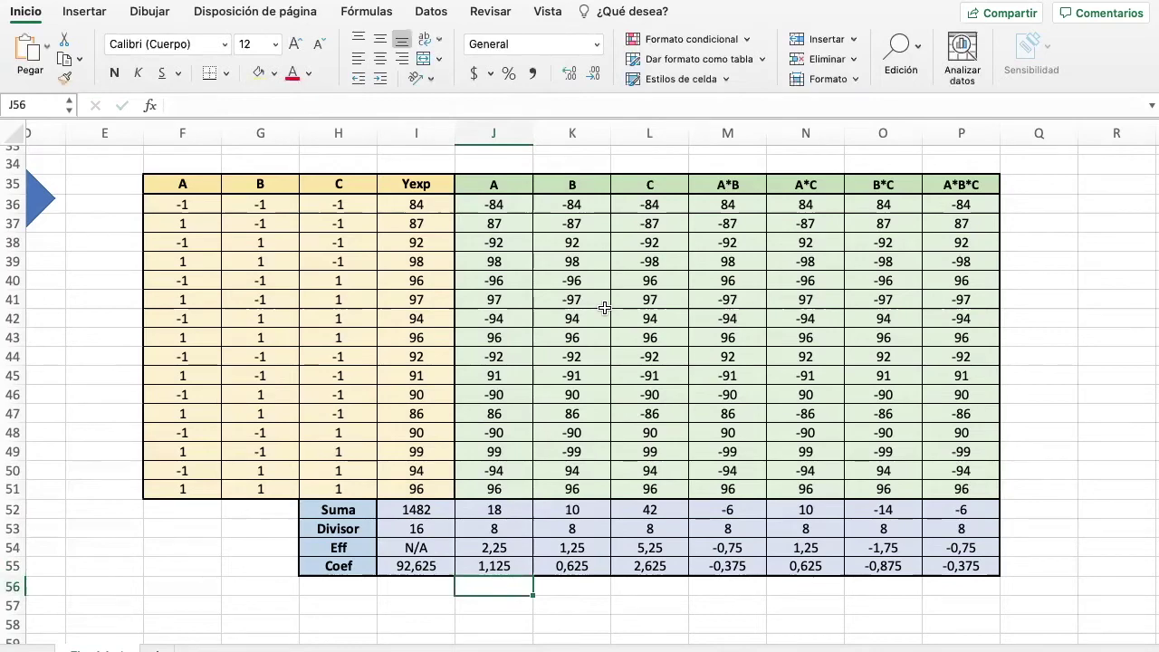
scroll(604, 308, "down", 3)
scroll(701, 346, "down", 2)
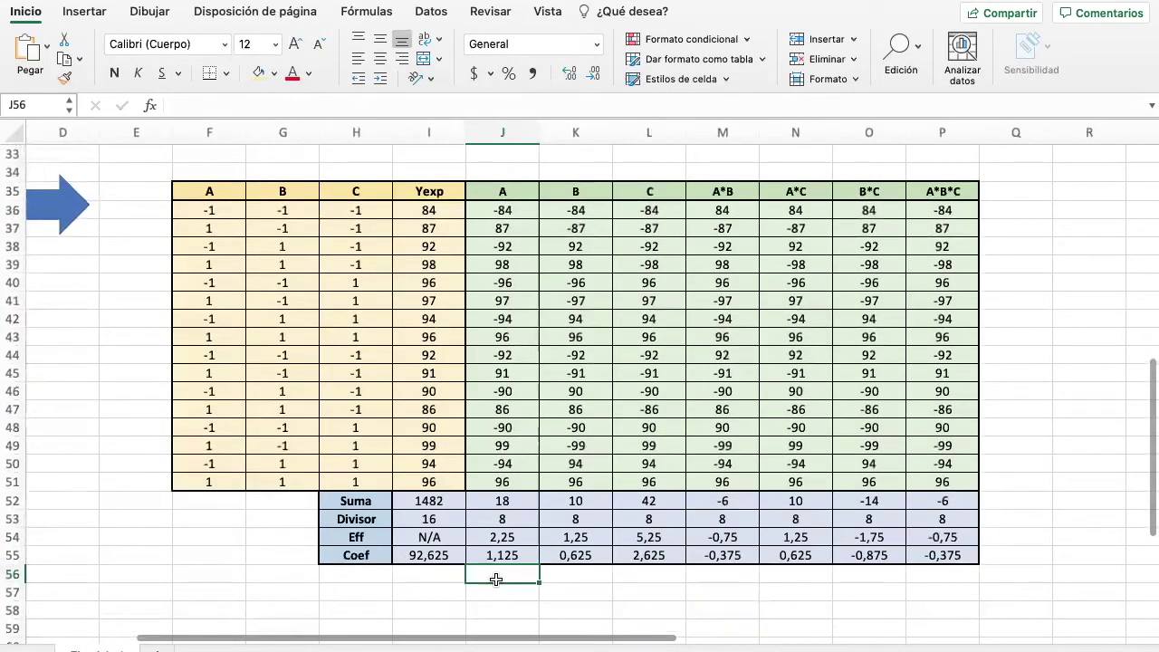
scroll(603, 352, "up", 5)
scroll(607, 499, "right", 2)
scroll(604, 499, "up", 6)
scroll(604, 500, "right", 1)
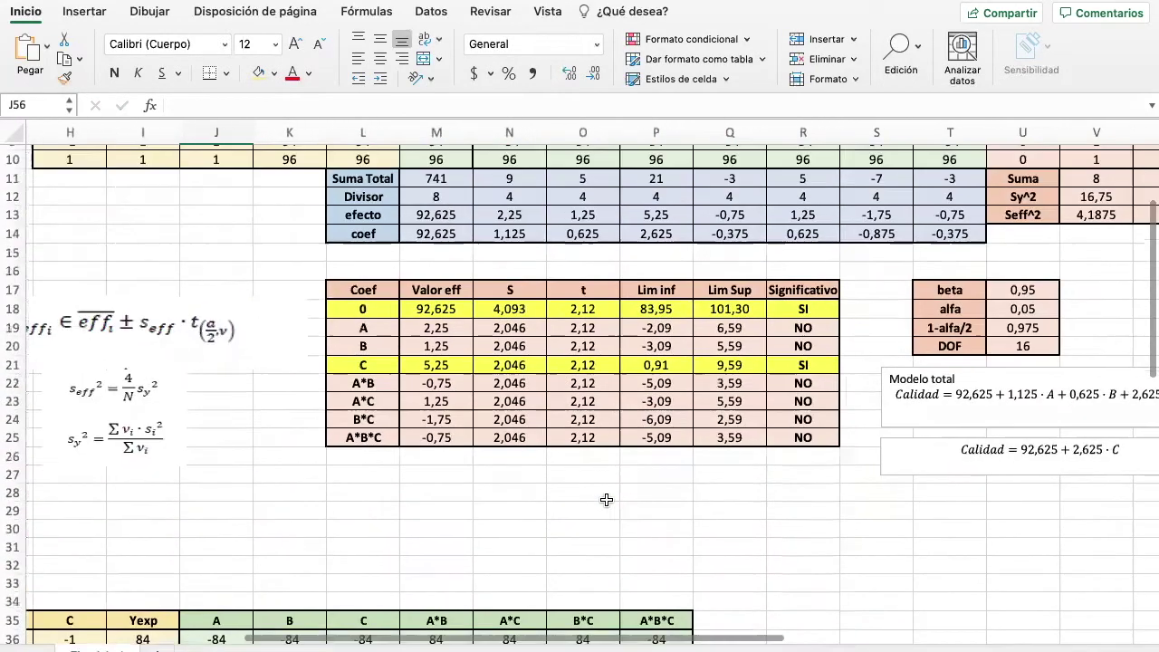
scroll(604, 499, "up", 1)
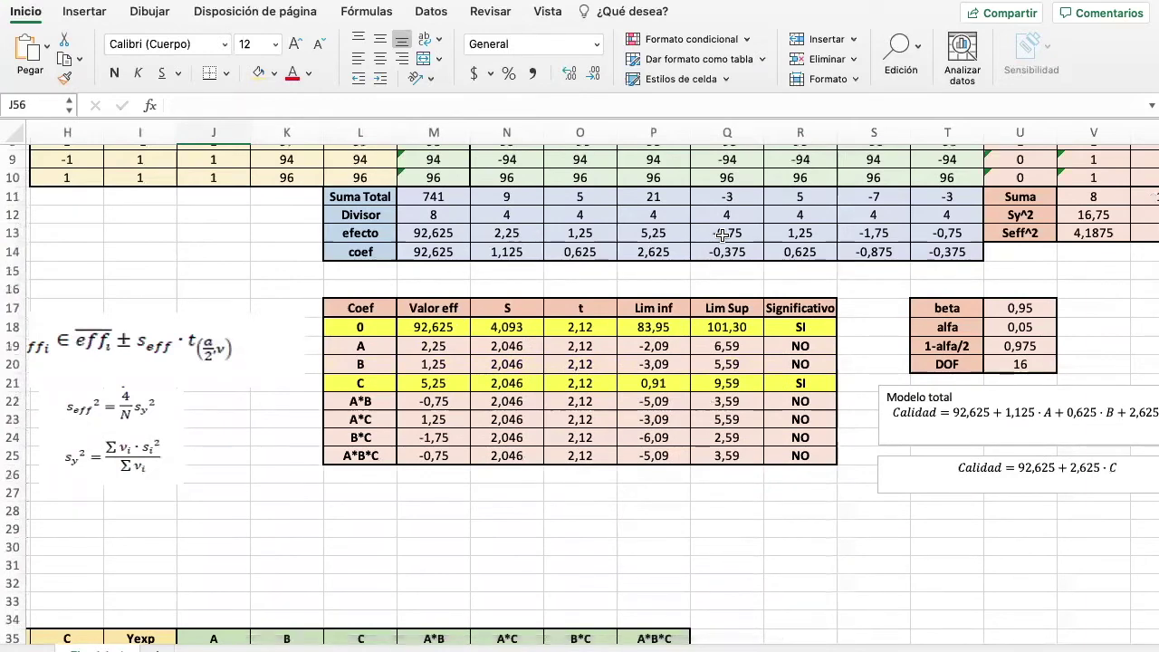
scroll(720, 234, "down", 6)
scroll(722, 235, "down", 6)
scroll(722, 235, "left", 2)
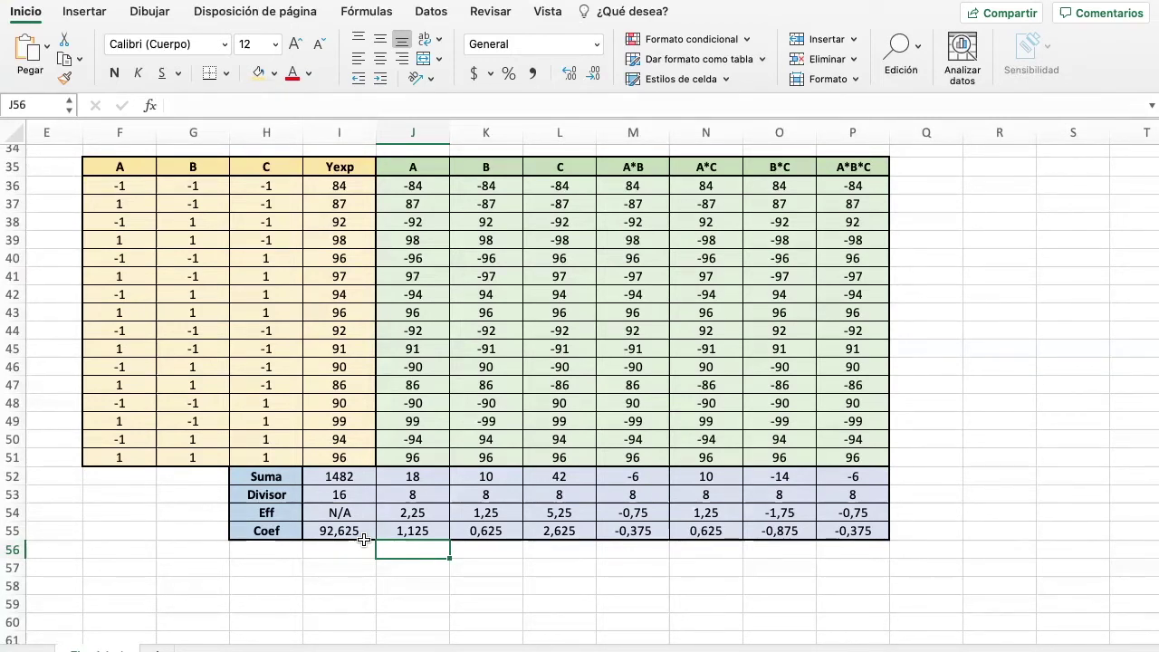
scroll(369, 504, "up", 10)
scroll(468, 407, "right", 4)
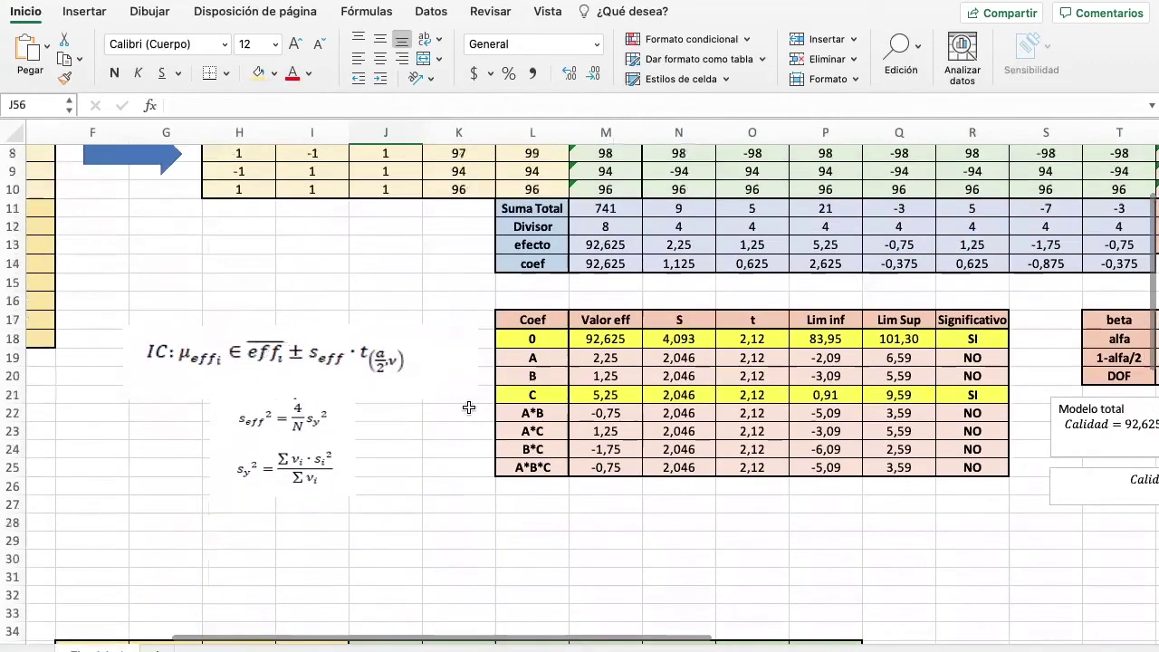
scroll(469, 406, "right", 3)
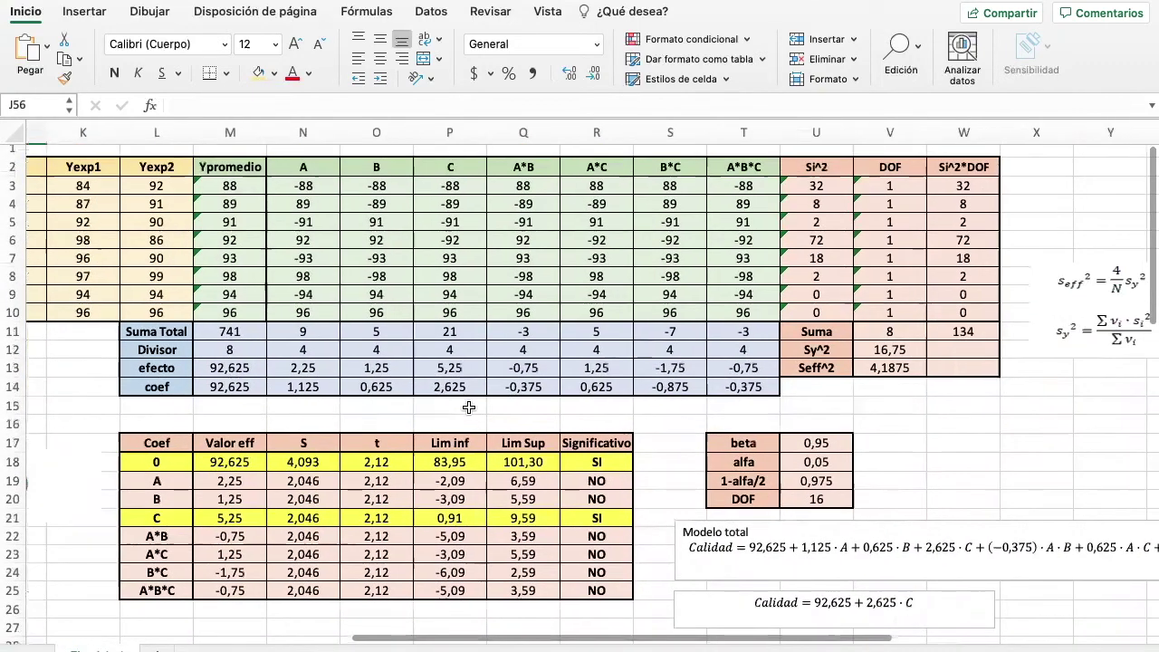
scroll(250, 226, "left", 2)
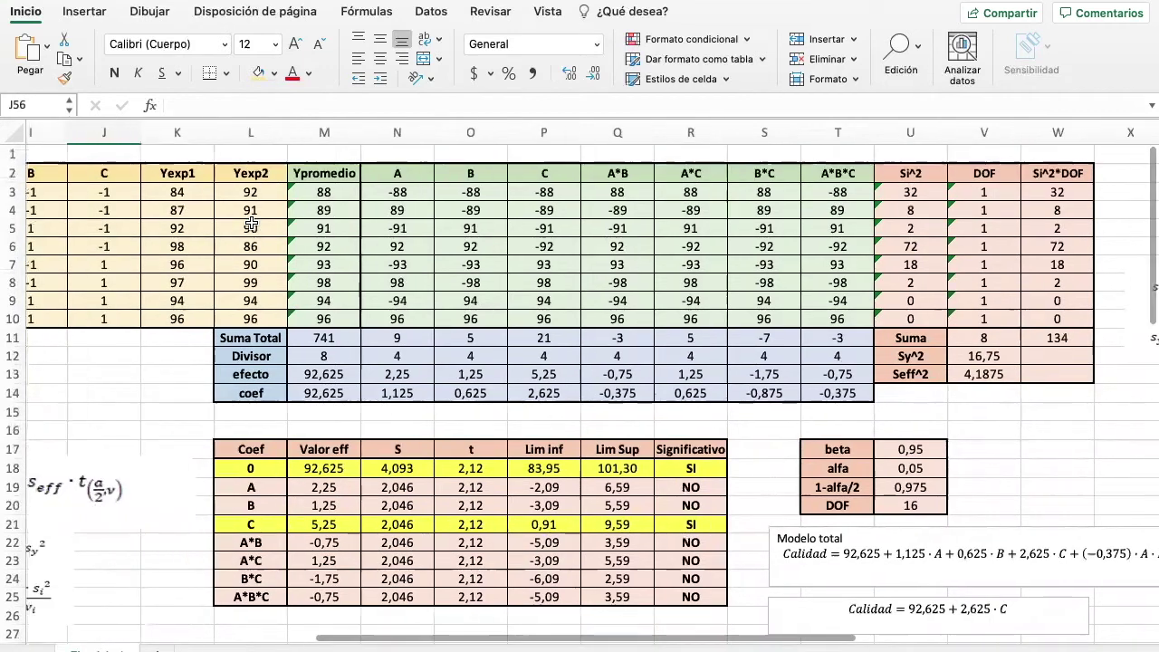
scroll(250, 226, "left", 1)
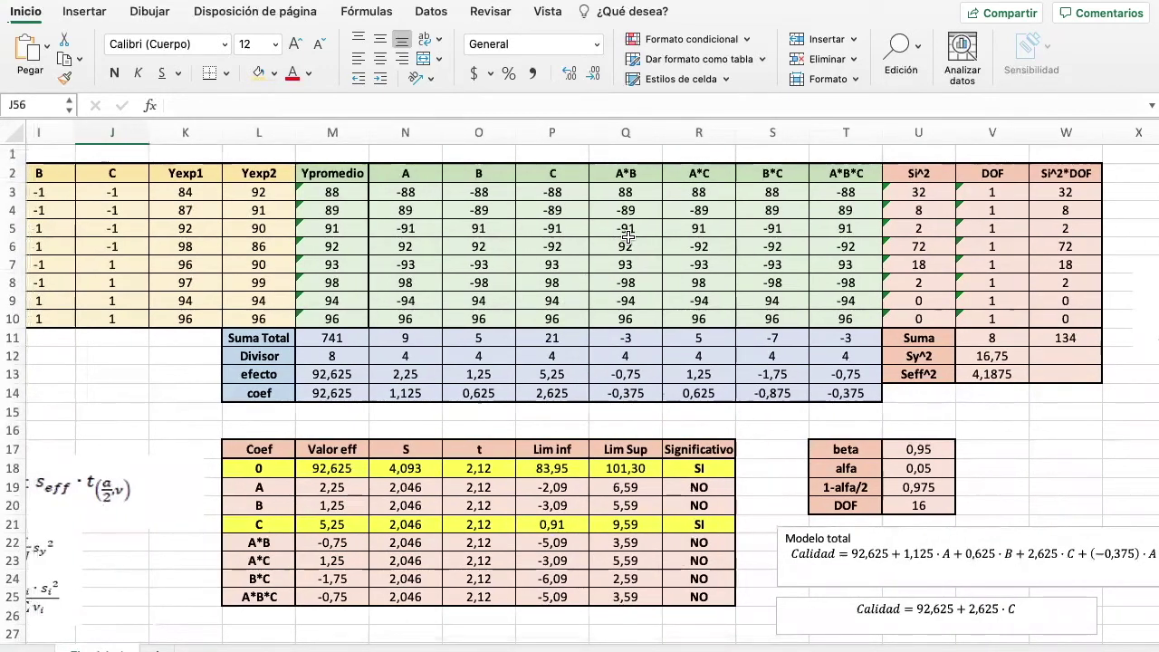
scroll(628, 234, "right", 2)
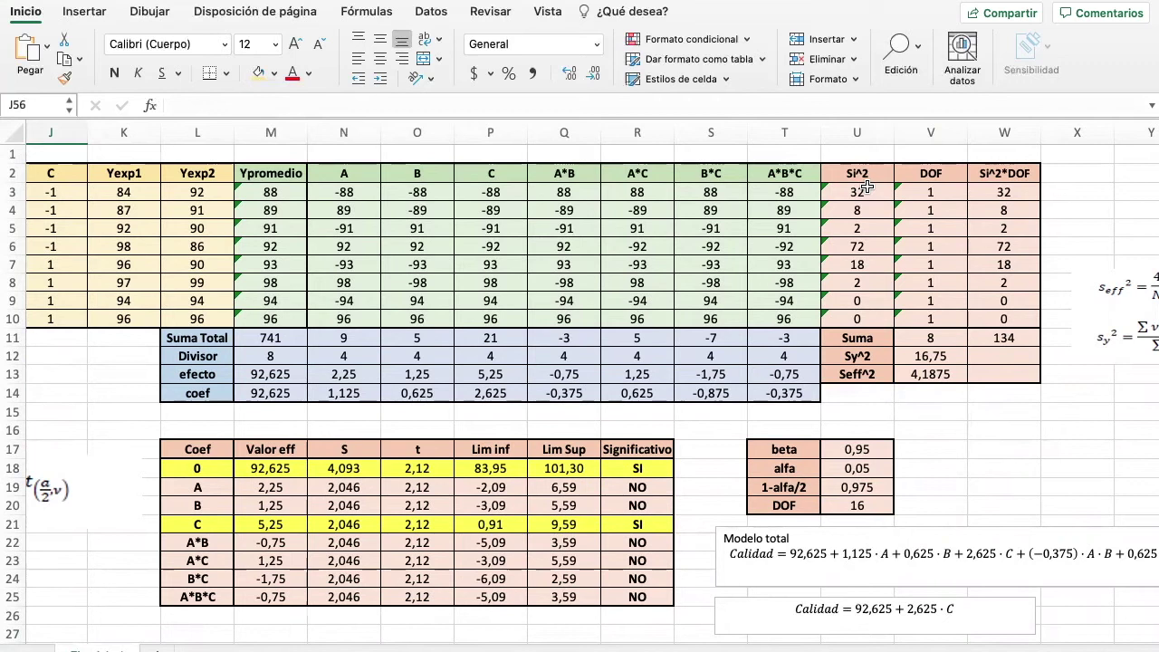
scroll(867, 187, "down", 4)
scroll(867, 187, "left", 3)
scroll(161, 428, "left", 2)
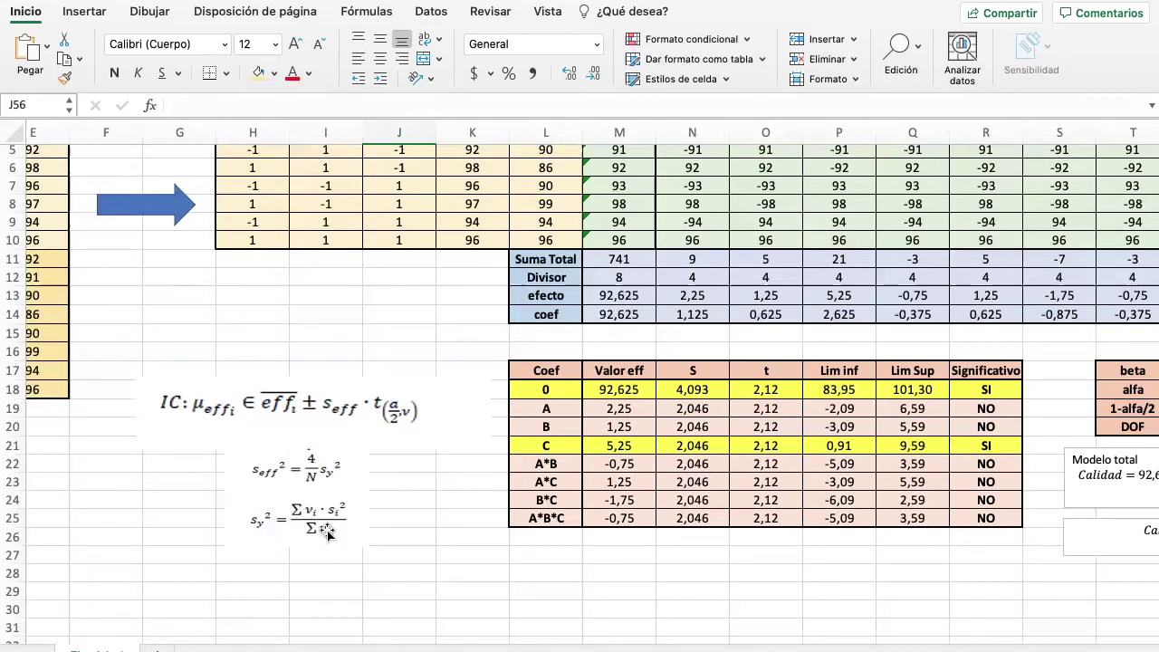
Step: Set the first run's variance in U3 to =VAR.S(K3:L3) across both replicates
scroll(328, 534, "up", 2)
scroll(328, 534, "right", 4)
scroll(543, 362, "right", 4)
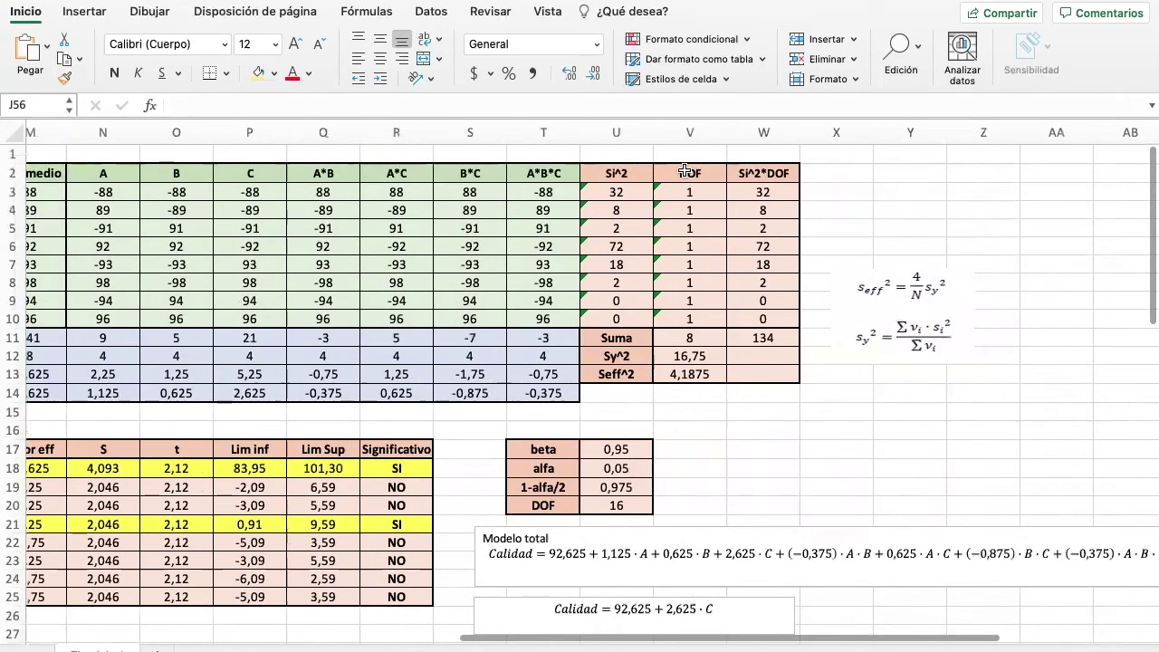
left_click(624, 195)
left_click(621, 103)
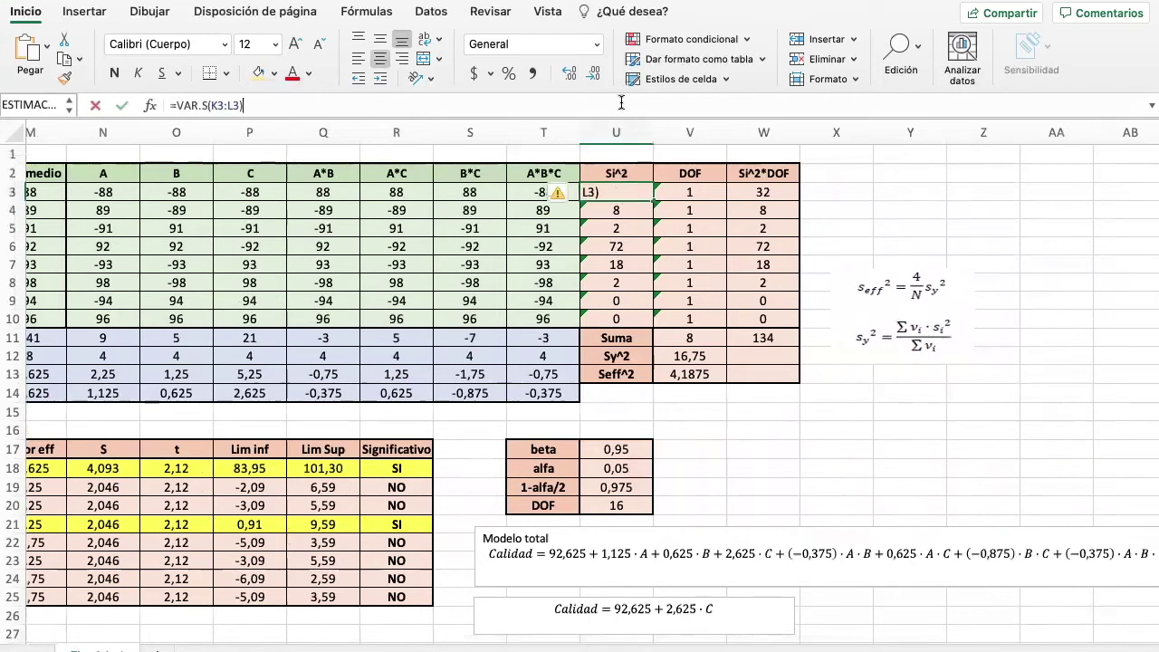
scroll(482, 360, "left", 1)
scroll(481, 361, "left", 1)
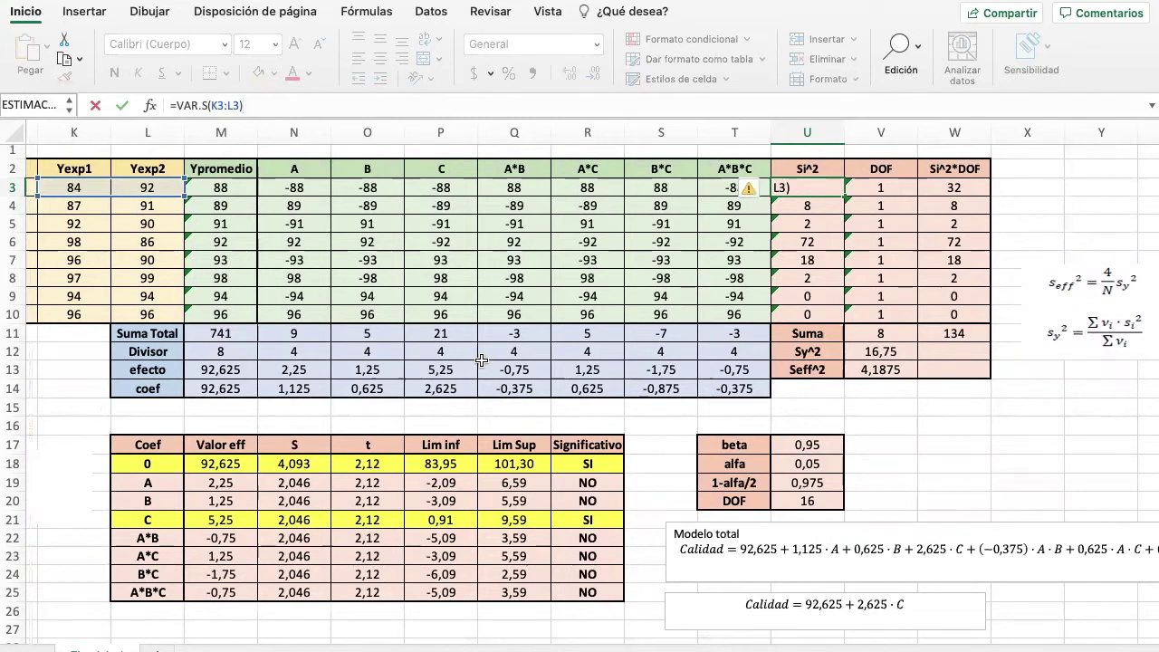
key("Return")
key("Down")
key("Down")
key("Down")
key("Down")
key("Down")
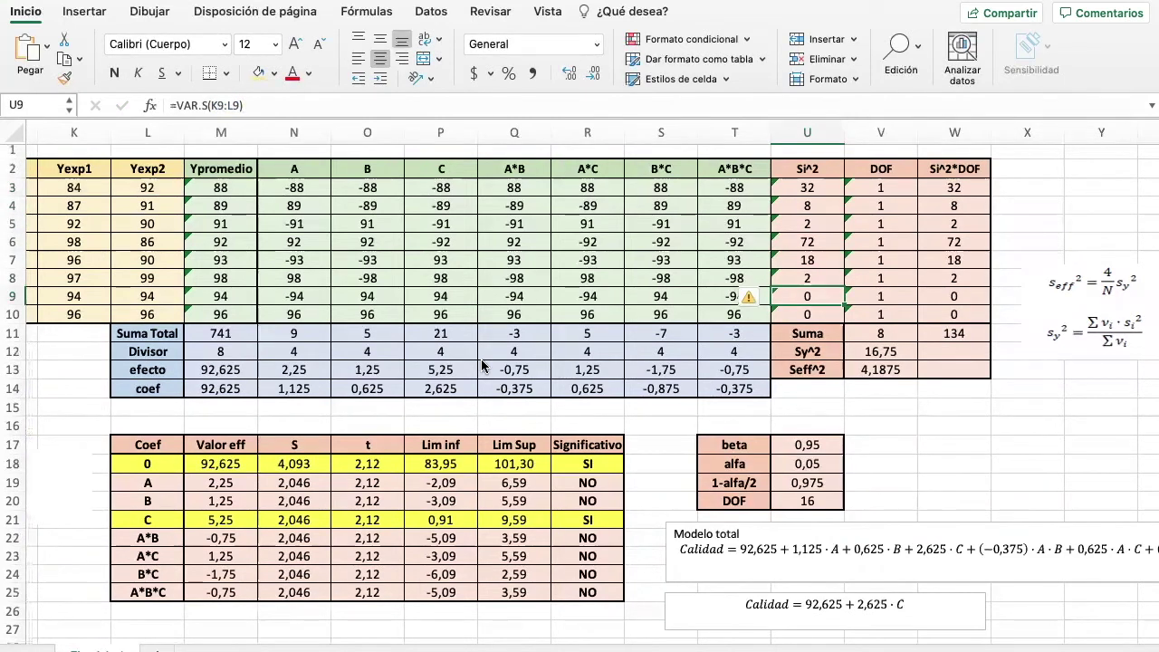
scroll(482, 365, "left", 1)
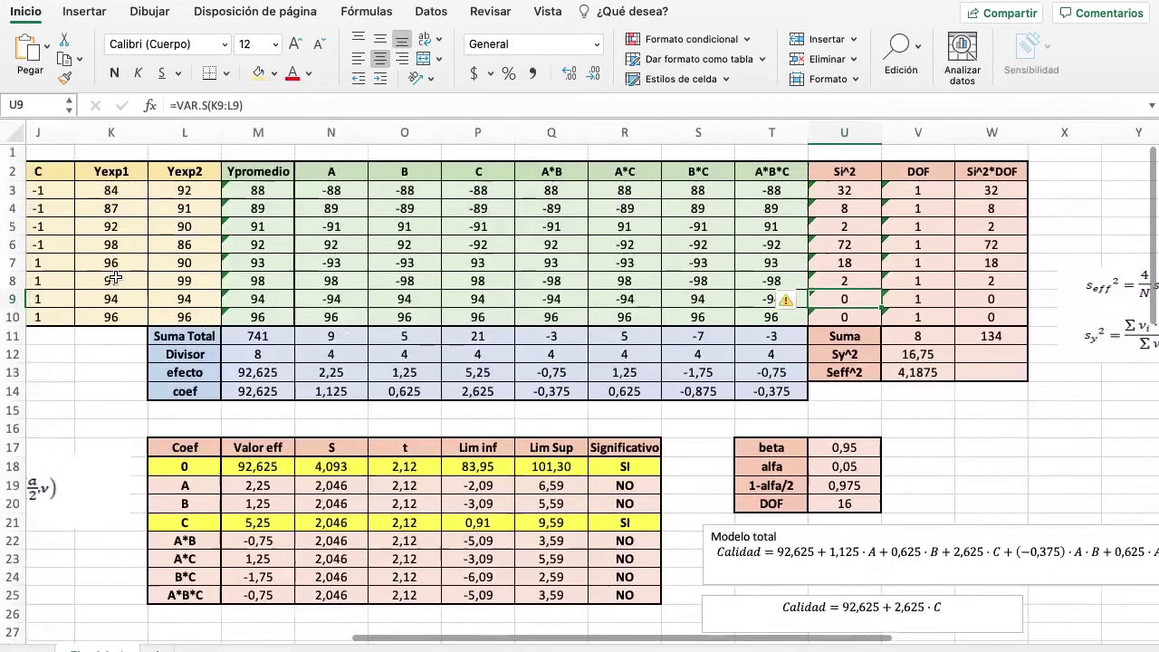
key("Up")
key("Up")
key("Up")
key("Up")
key("Up")
key("Up")
scroll(163, 316, "right", 3)
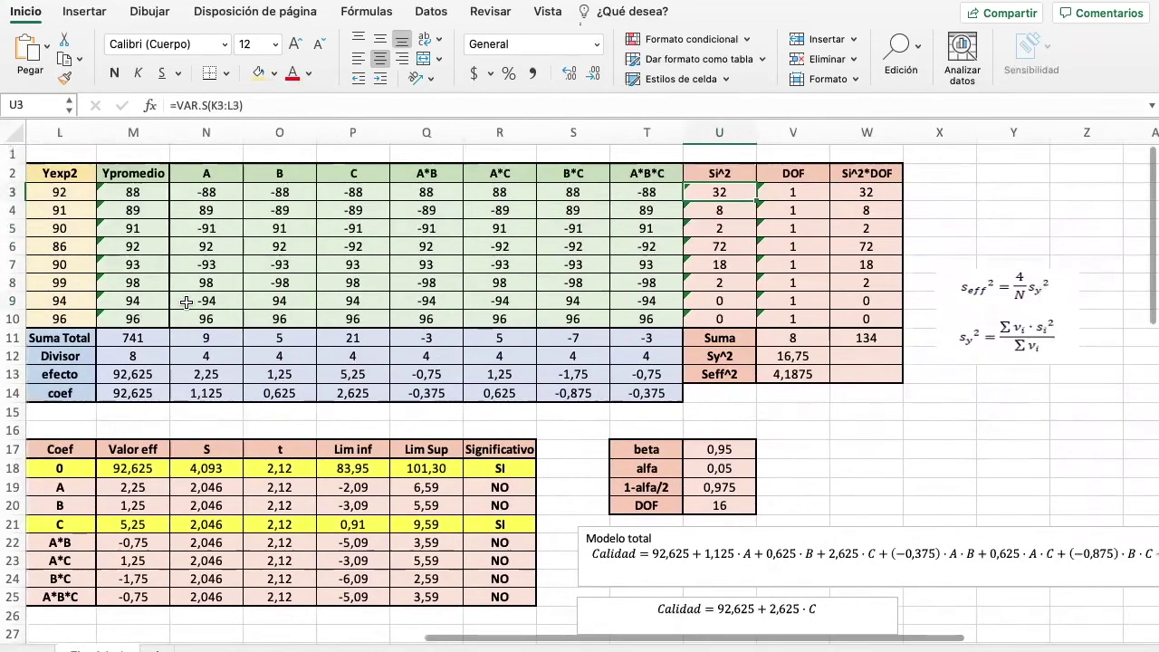
Step: Set the degrees of freedom in V3 to =CONTAR(K3:L3)-1
left_click(794, 192)
left_click(771, 97)
scroll(99, 229, "left", 2)
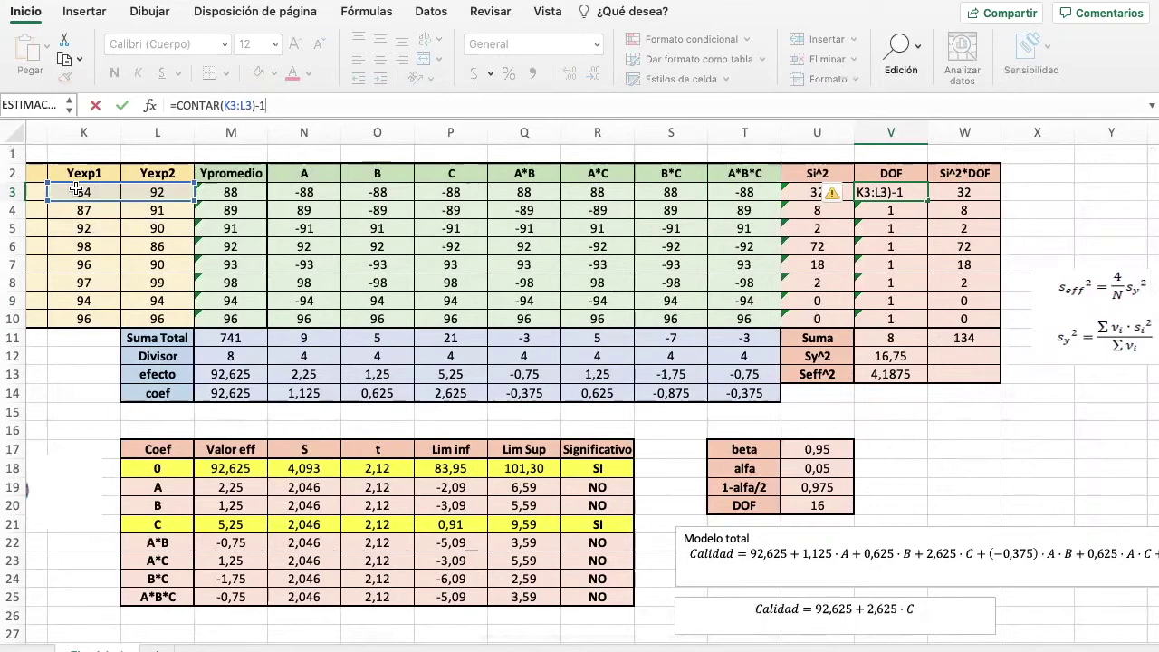
key("Return")
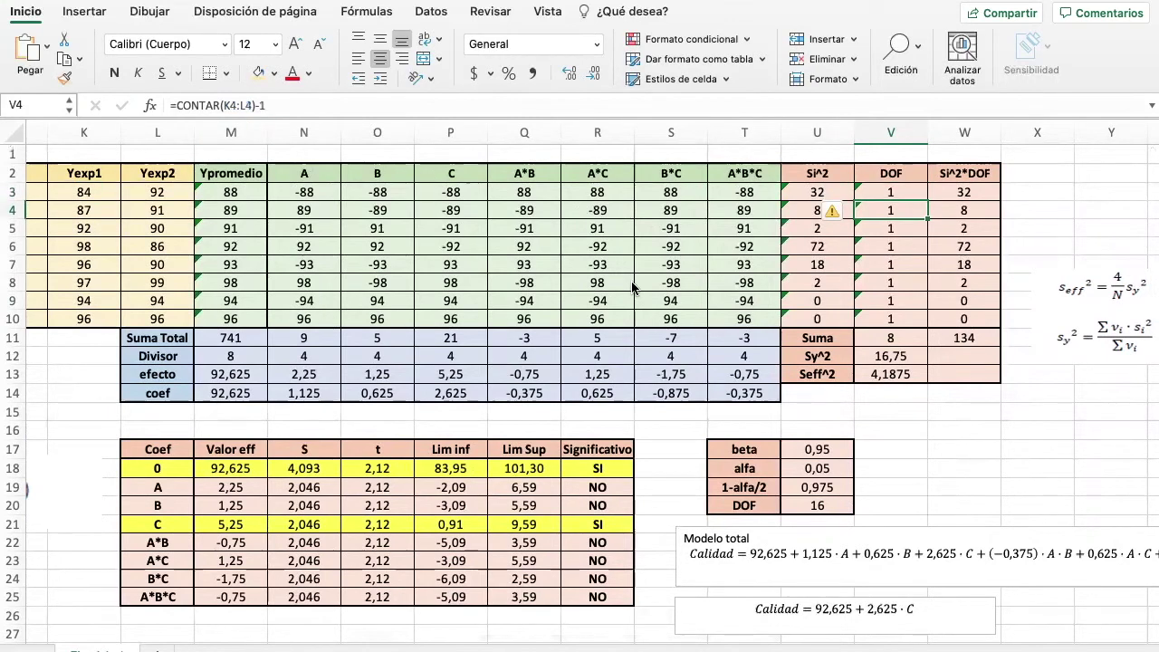
scroll(639, 282, "right", 2)
left_click(878, 199)
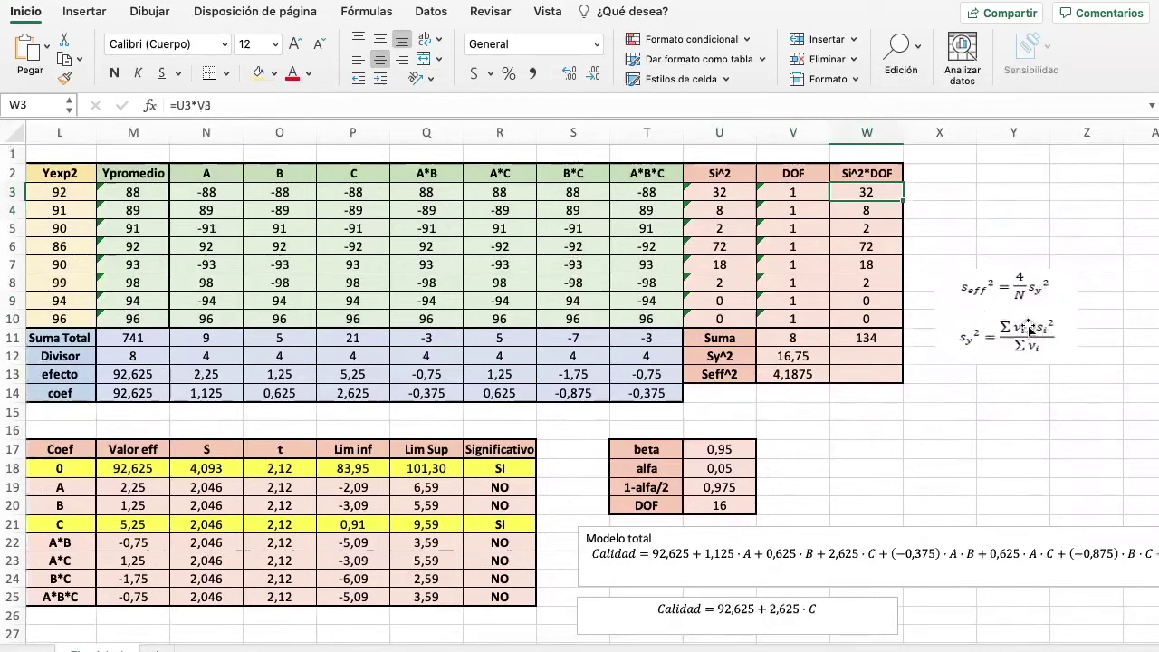
Step: Enter the Si^2*DOF product =U3*V3 in W3 and the pooled variance Sy^2 =W11/V11 (16,75) in V12
left_click(897, 105)
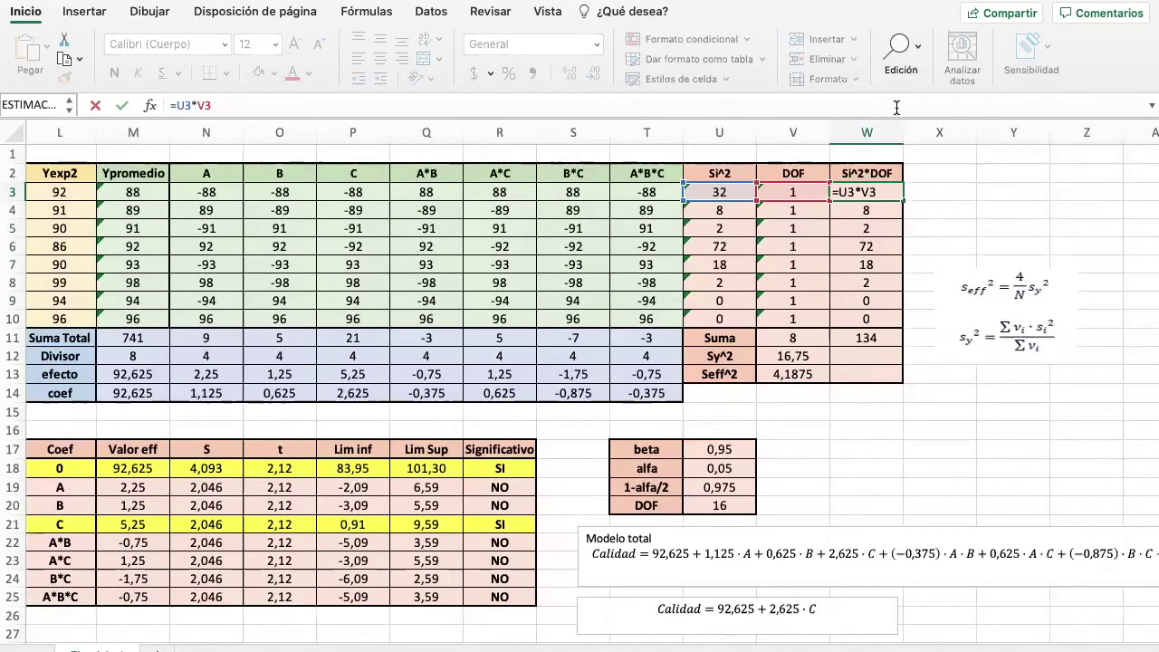
key("Return")
key("Return")
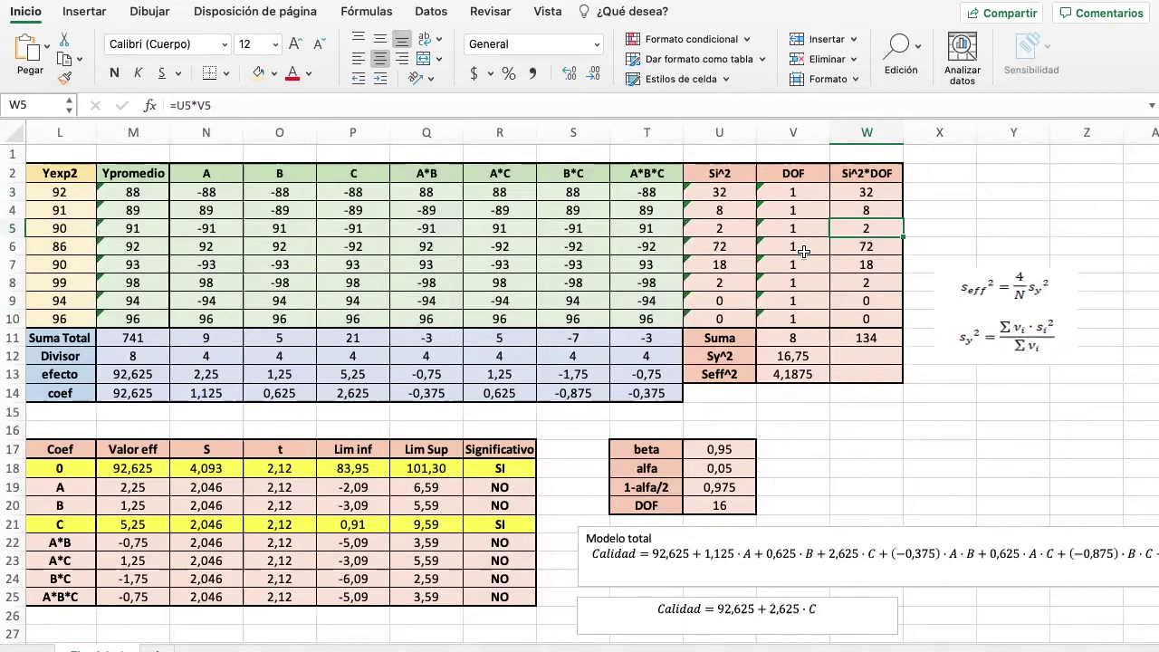
left_click(796, 356)
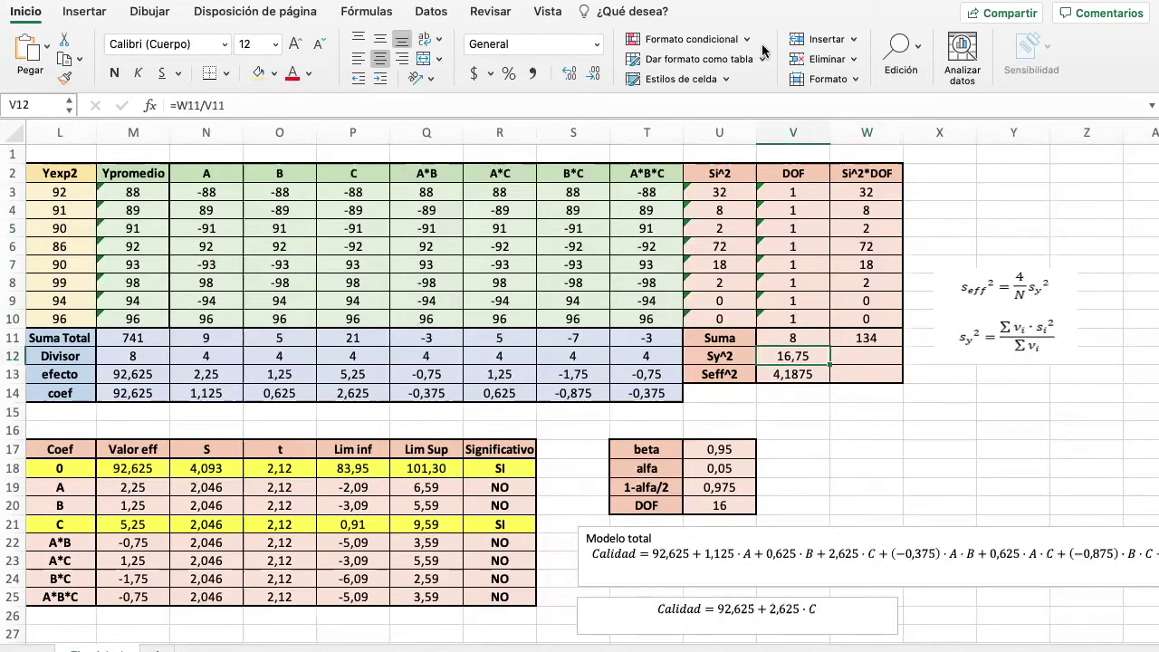
left_click(768, 98)
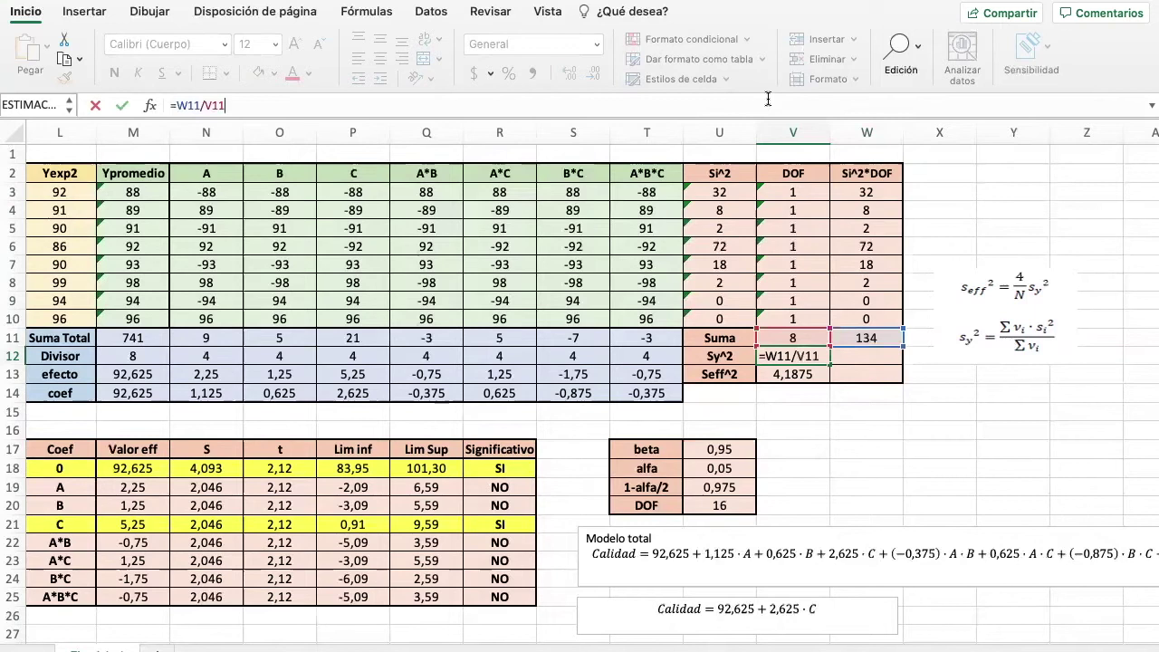
key("Return")
key("Up")
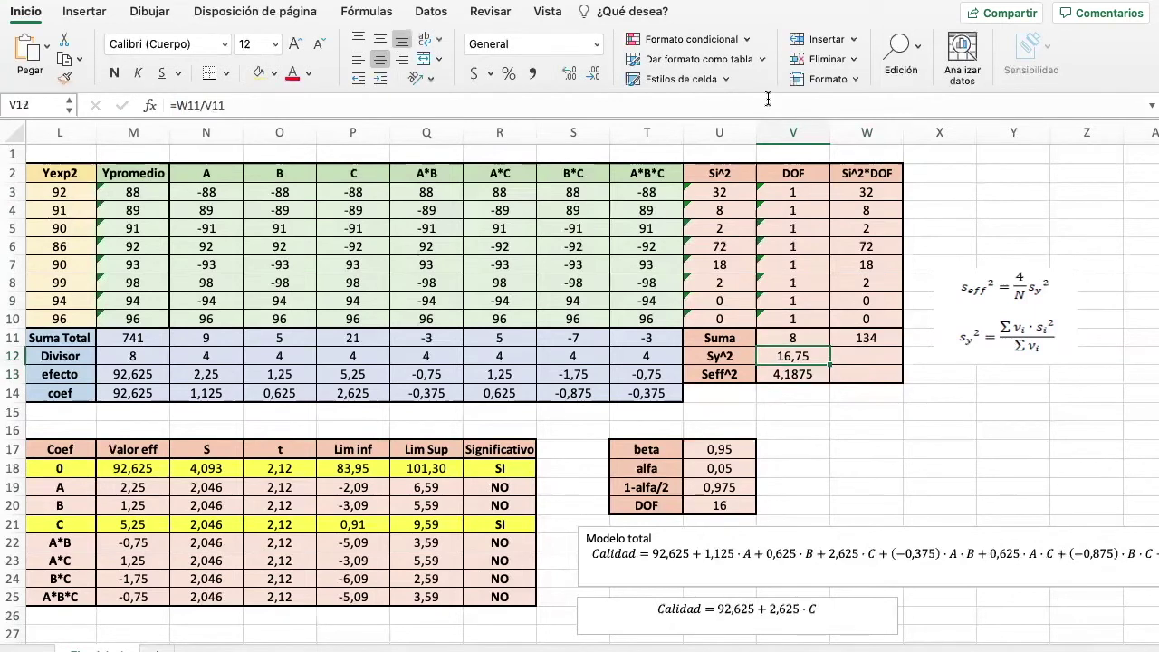
Step: Set Seff^2 in V13 to =V12*4/CONTAR(K3:L10), giving 4,1875
key("Down")
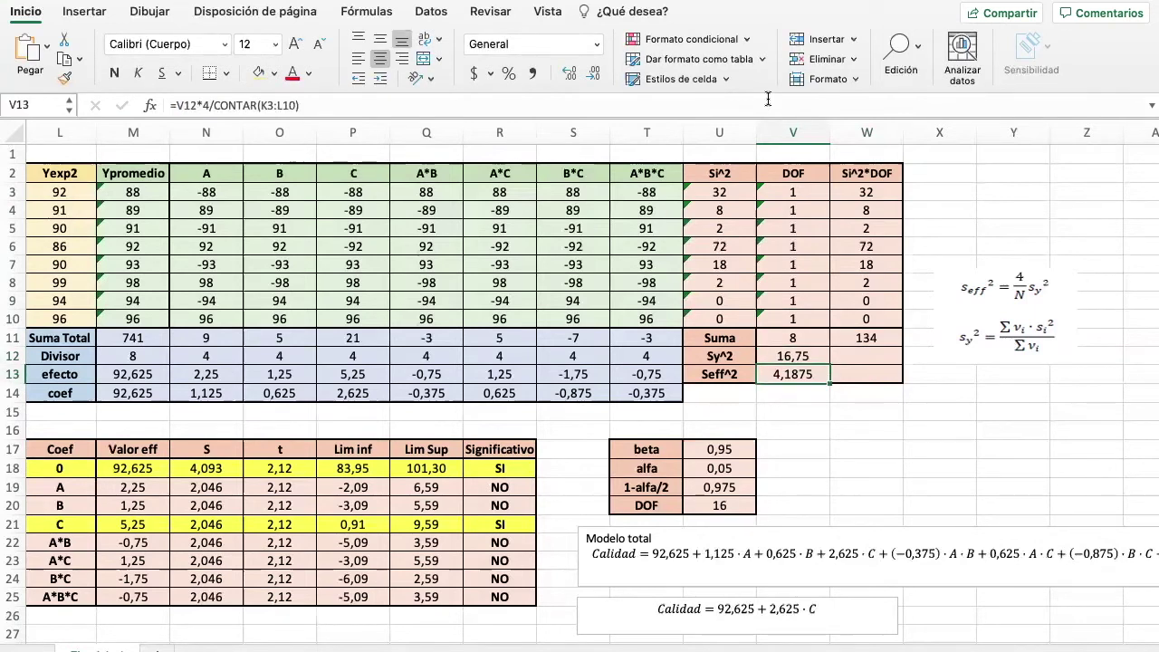
left_click(768, 98)
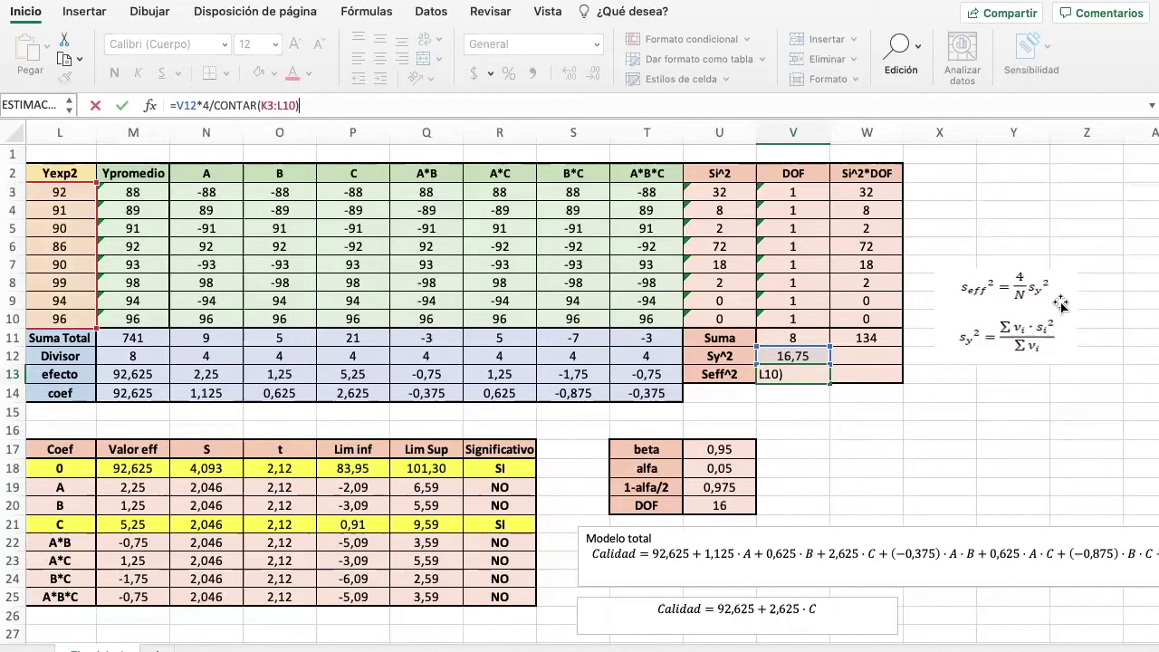
key("Return")
key("Up")
key("F2")
scroll(497, 249, "left", 4)
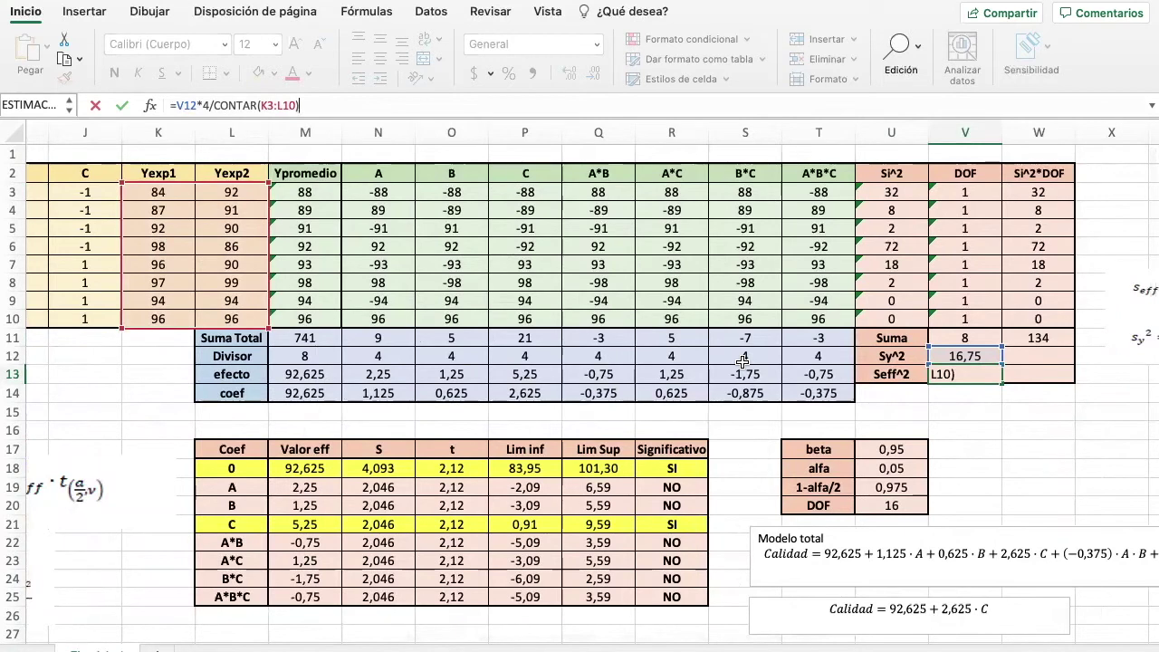
key("Return")
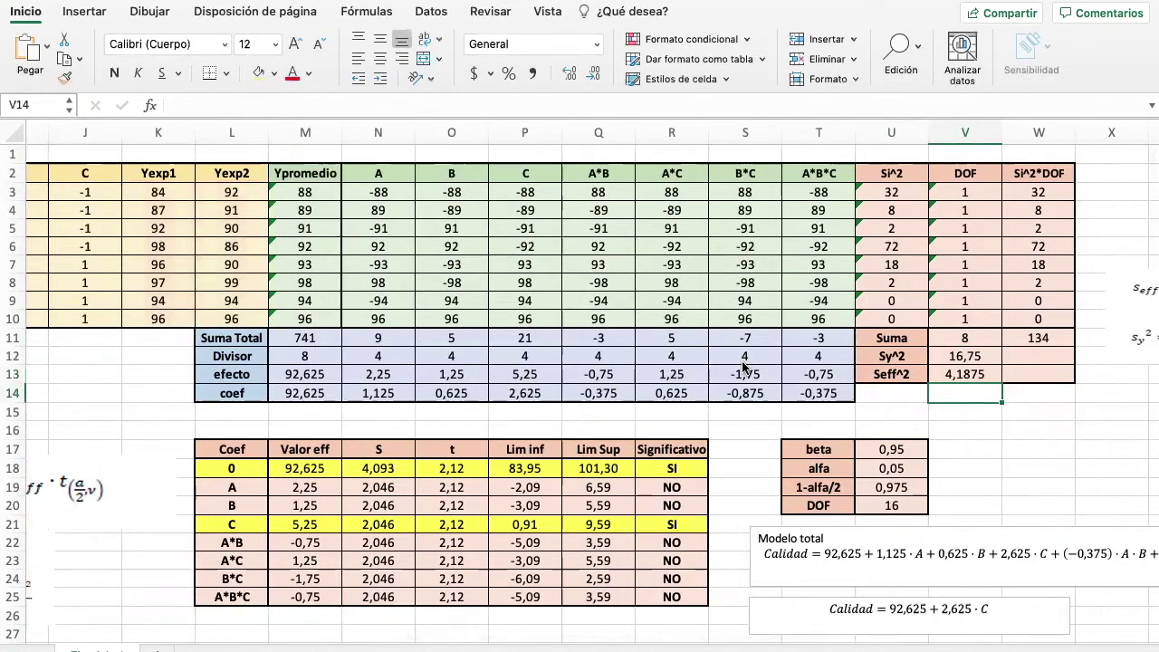
scroll(745, 367, "right", 4)
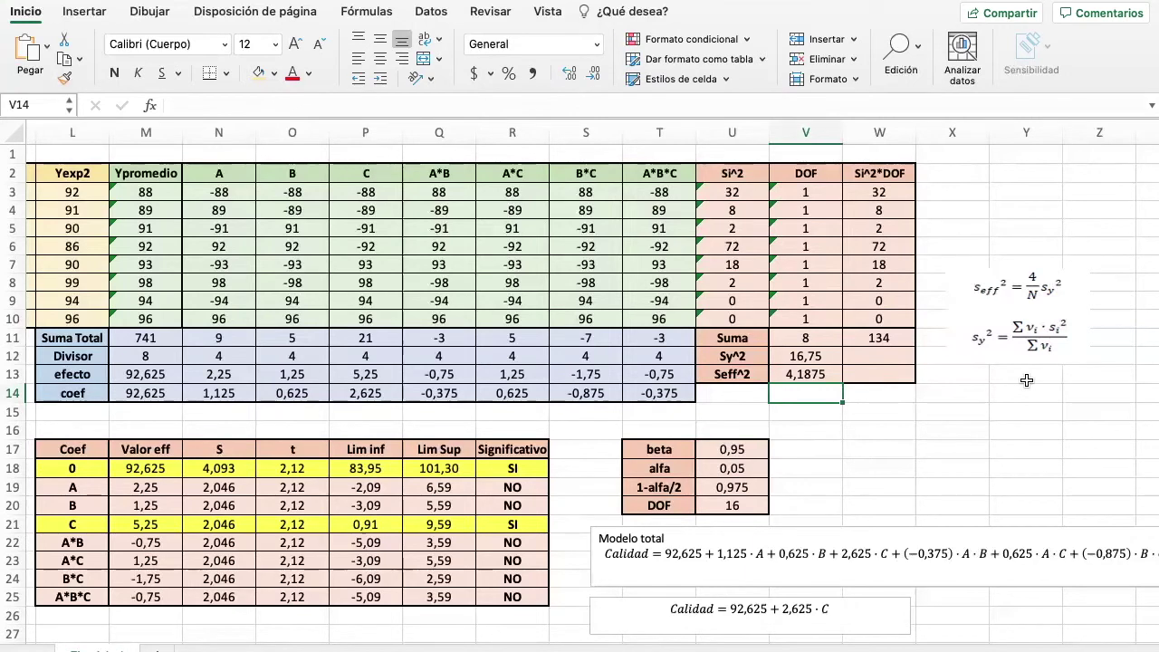
scroll(190, 190, "left", 2)
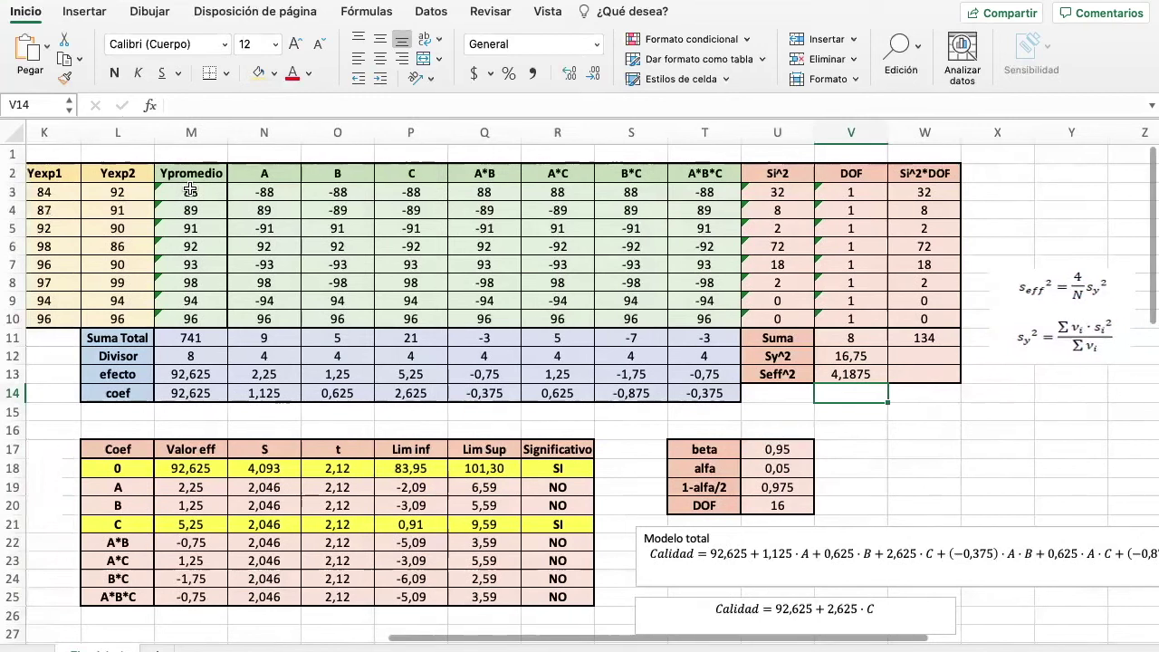
left_click(123, 191)
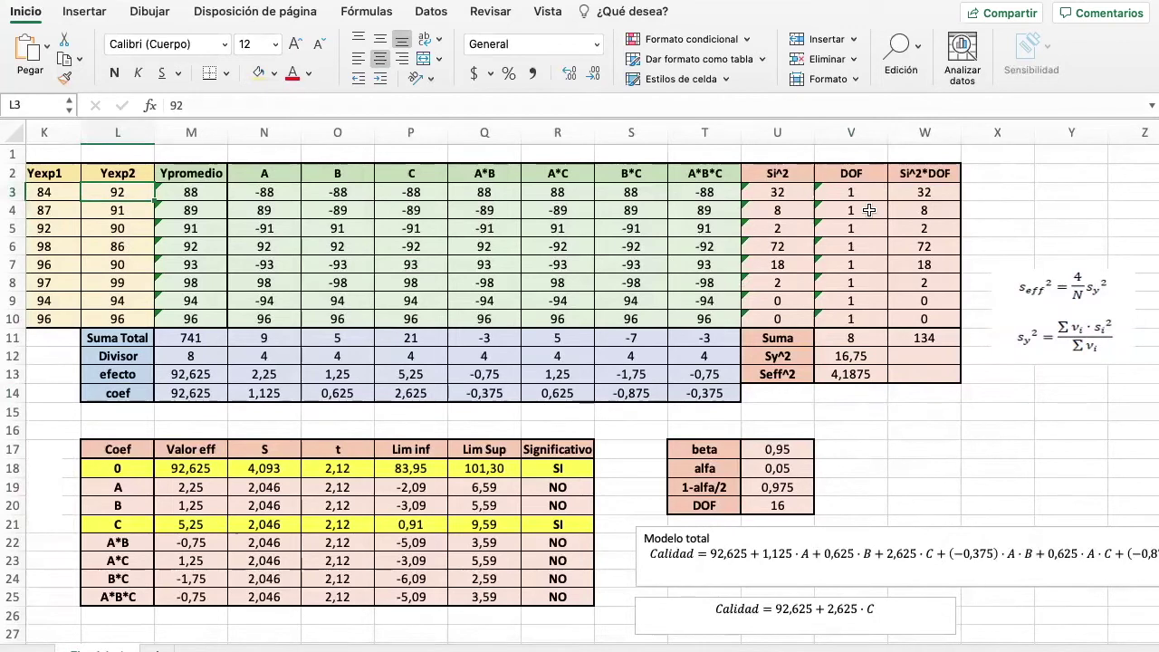
left_click(778, 189)
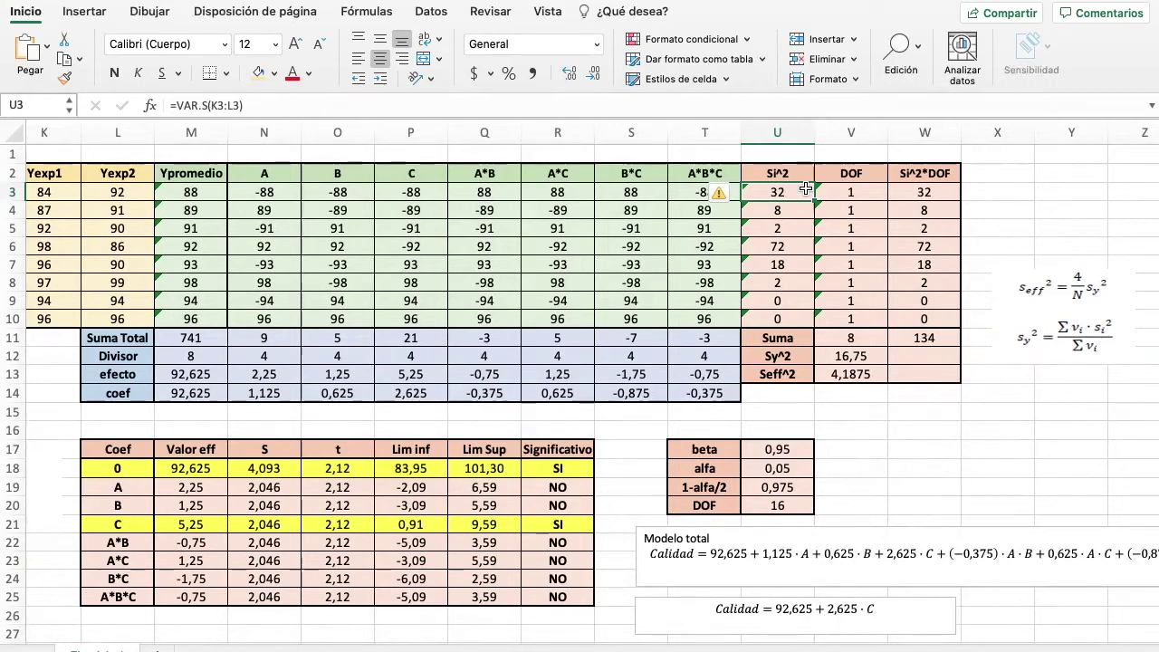
scroll(550, 364, "down", 4)
scroll(550, 365, "left", 5)
scroll(550, 365, "left", 2)
scroll(550, 364, "down", 1)
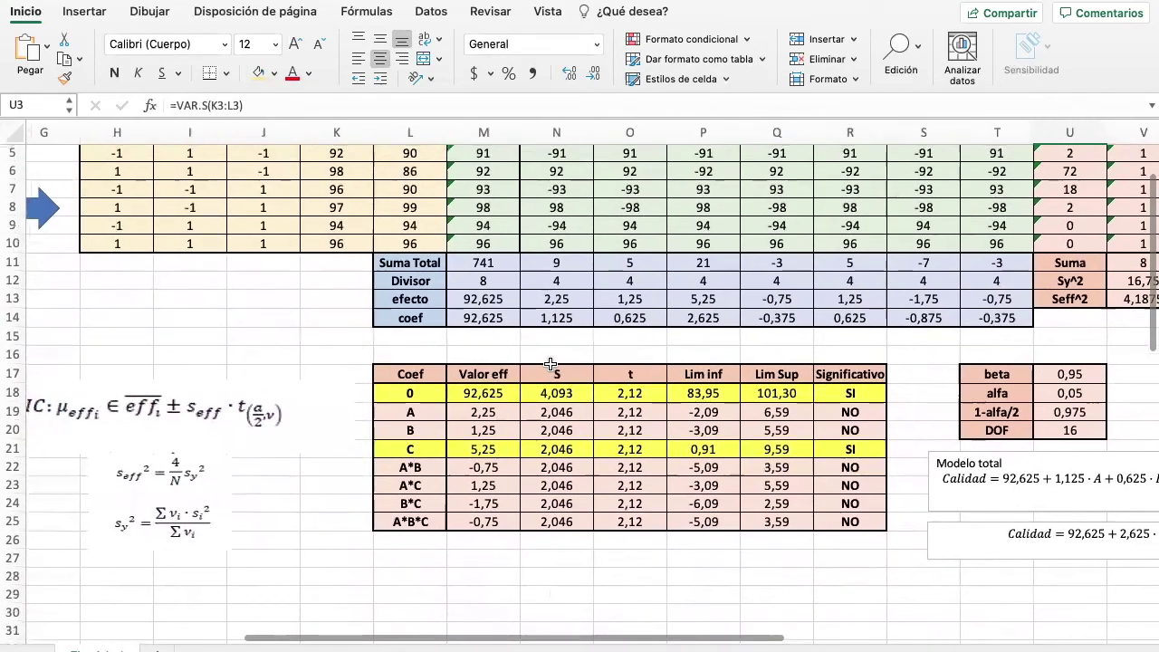
scroll(550, 364, "left", 1)
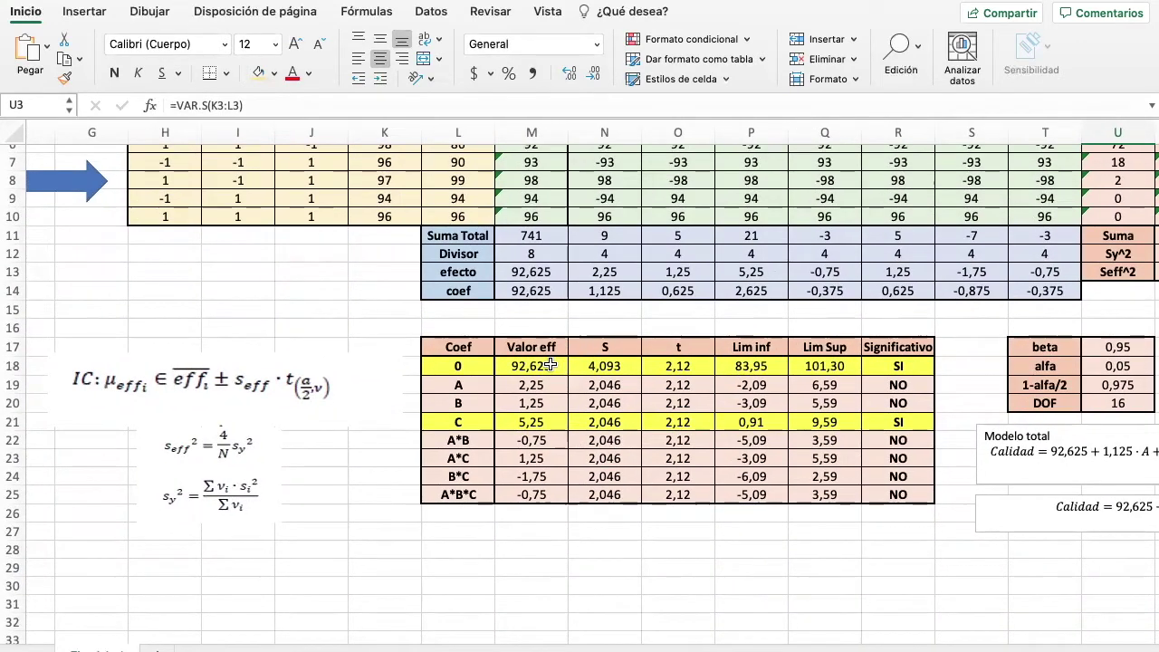
scroll(551, 364, "up", 1)
scroll(551, 364, "right", 1)
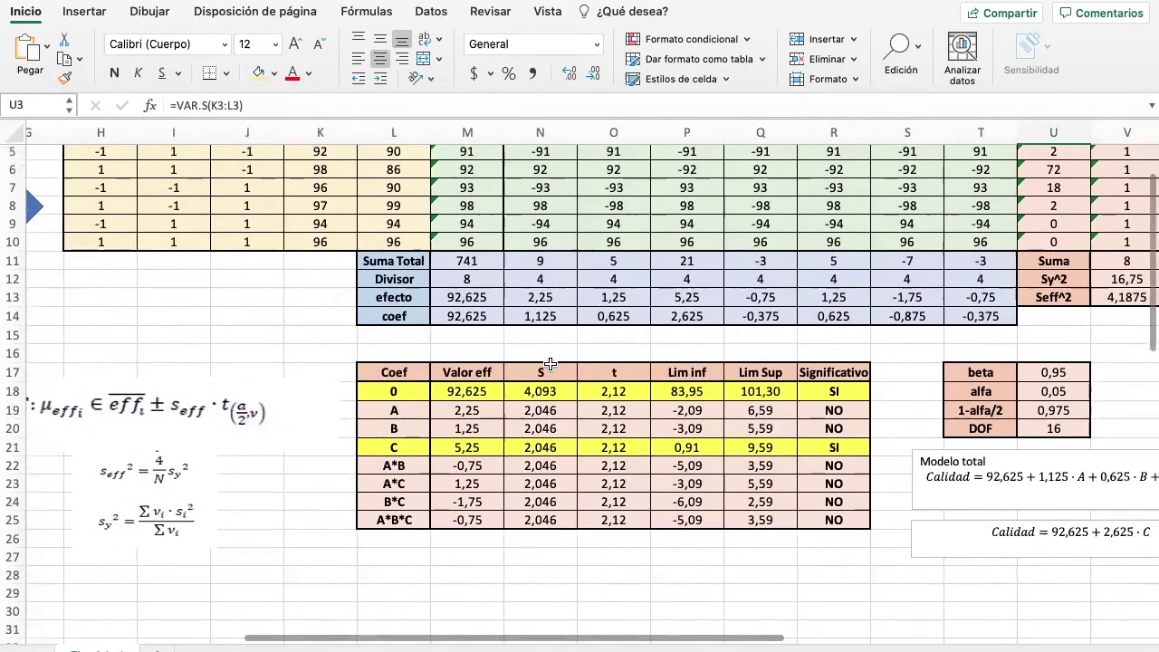
left_click(475, 396)
left_click(533, 104)
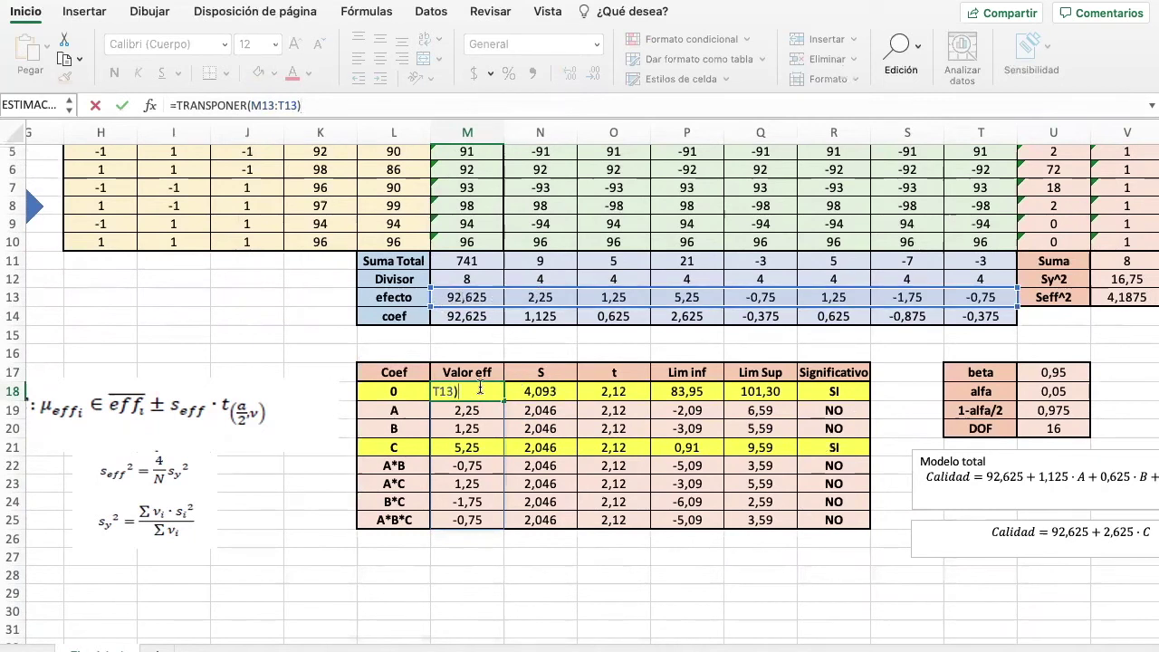
key("Tab")
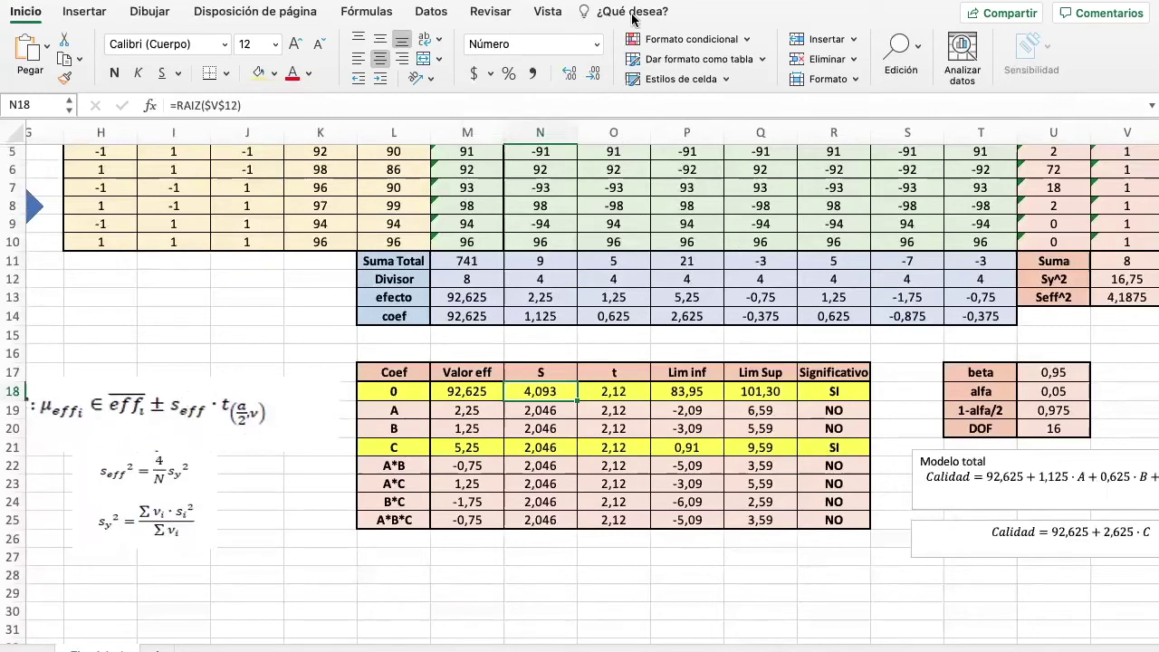
left_click(623, 107)
scroll(742, 447, "right", 4)
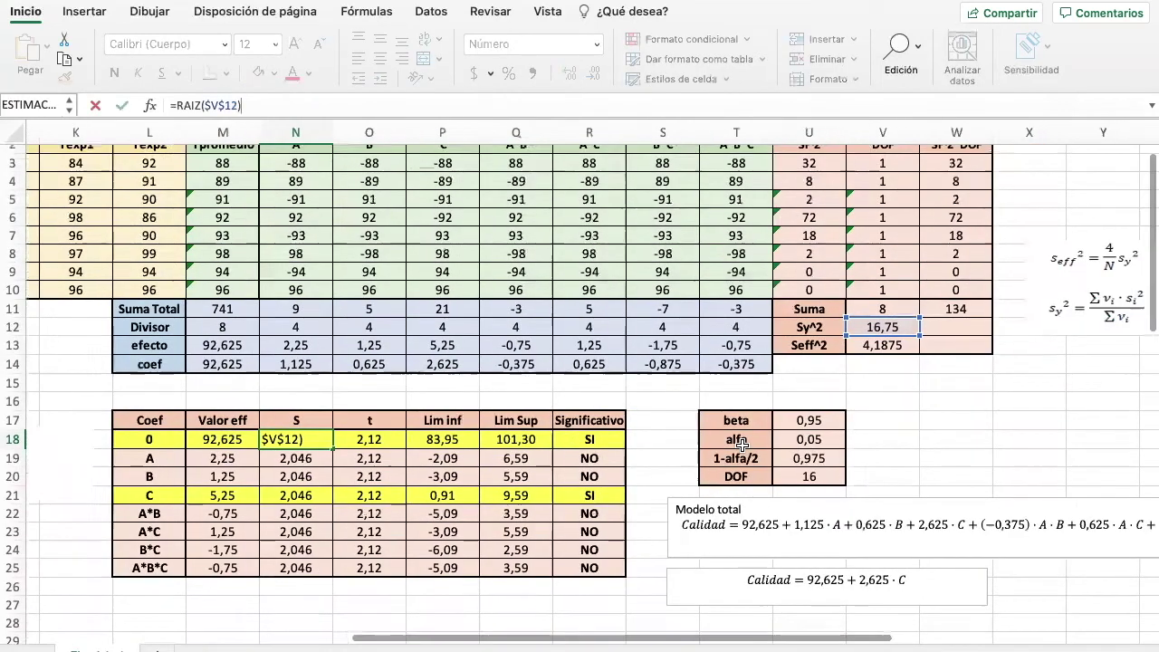
key("Return")
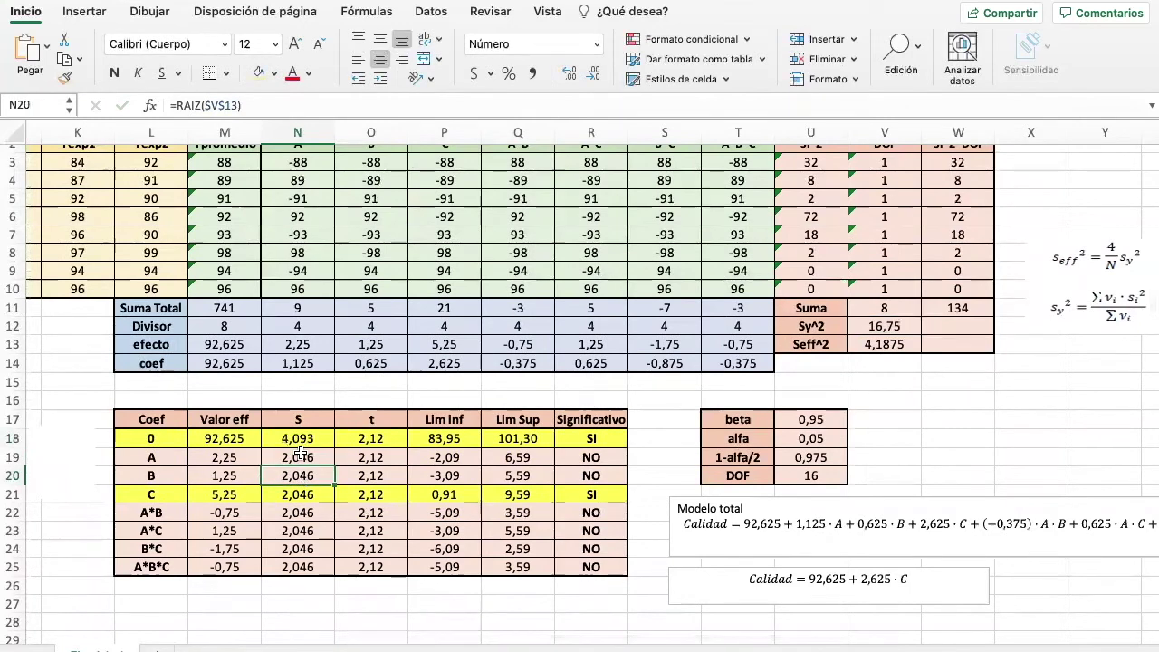
key("F2")
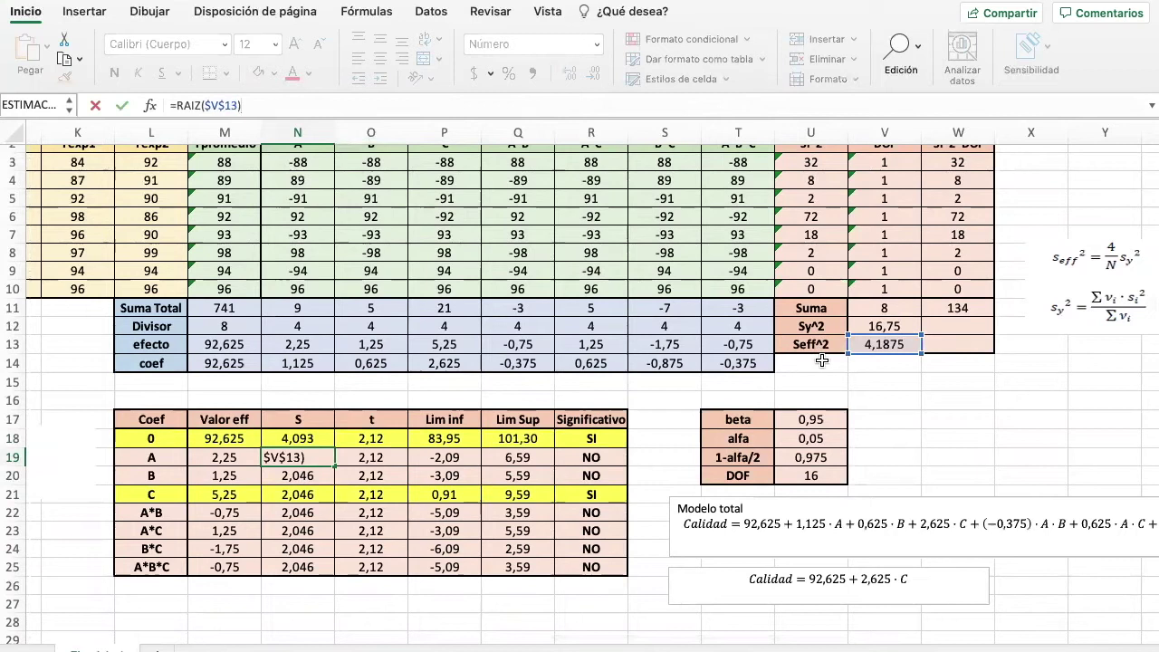
left_click(329, 438)
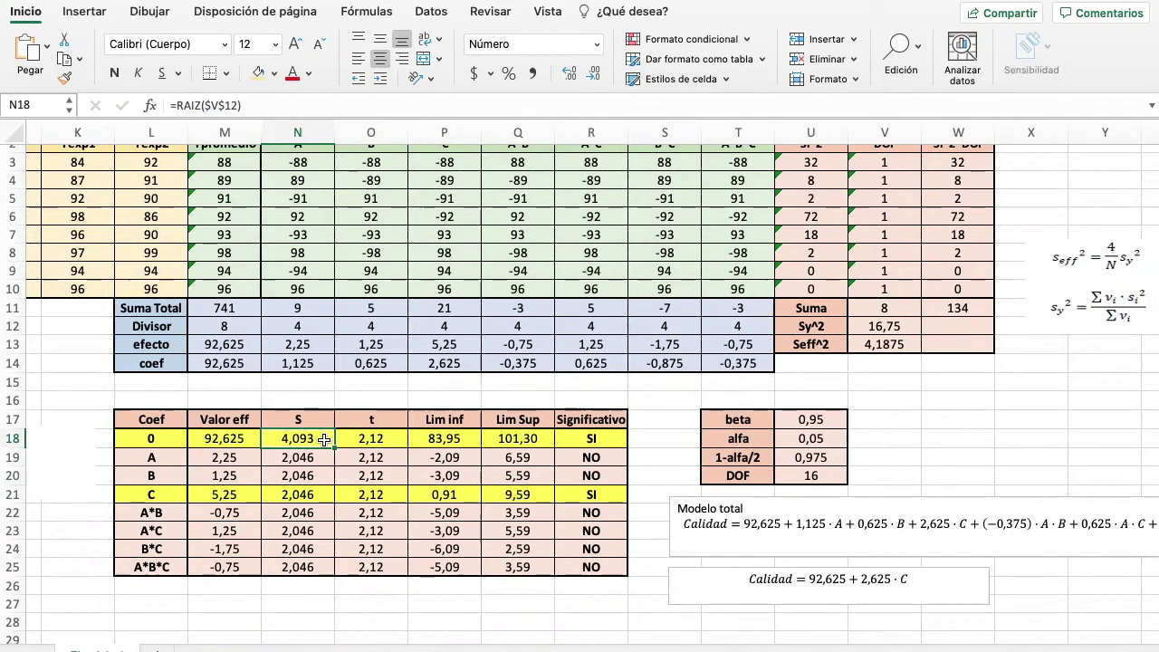
left_click(316, 468)
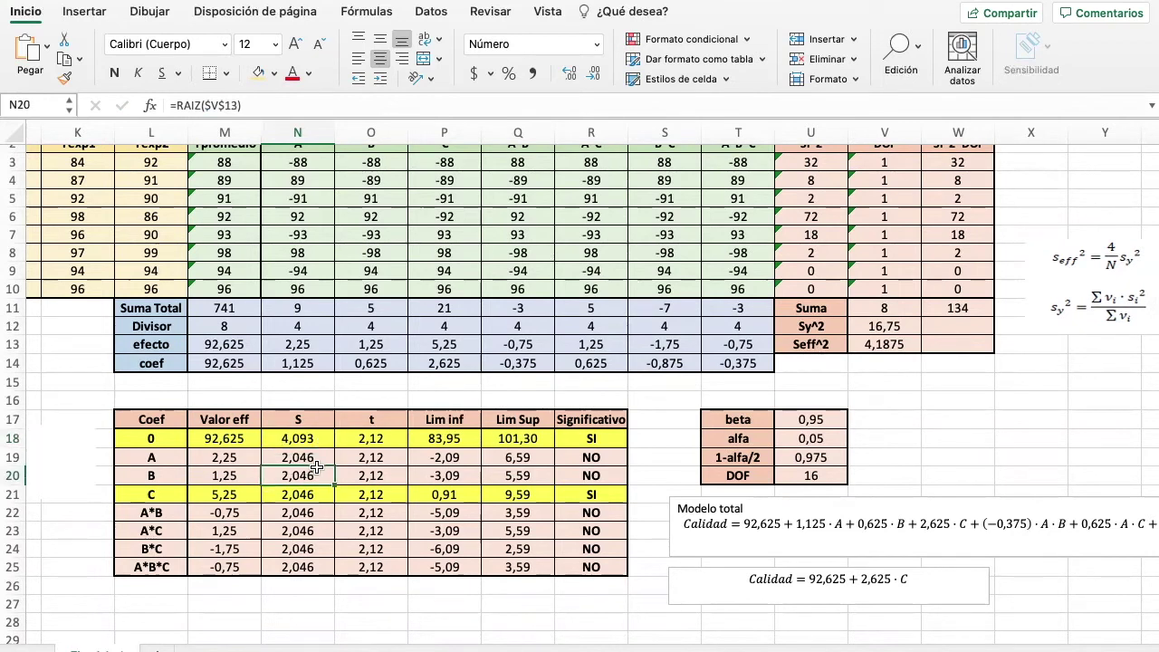
key("Up")
key("Up")
left_click(339, 106)
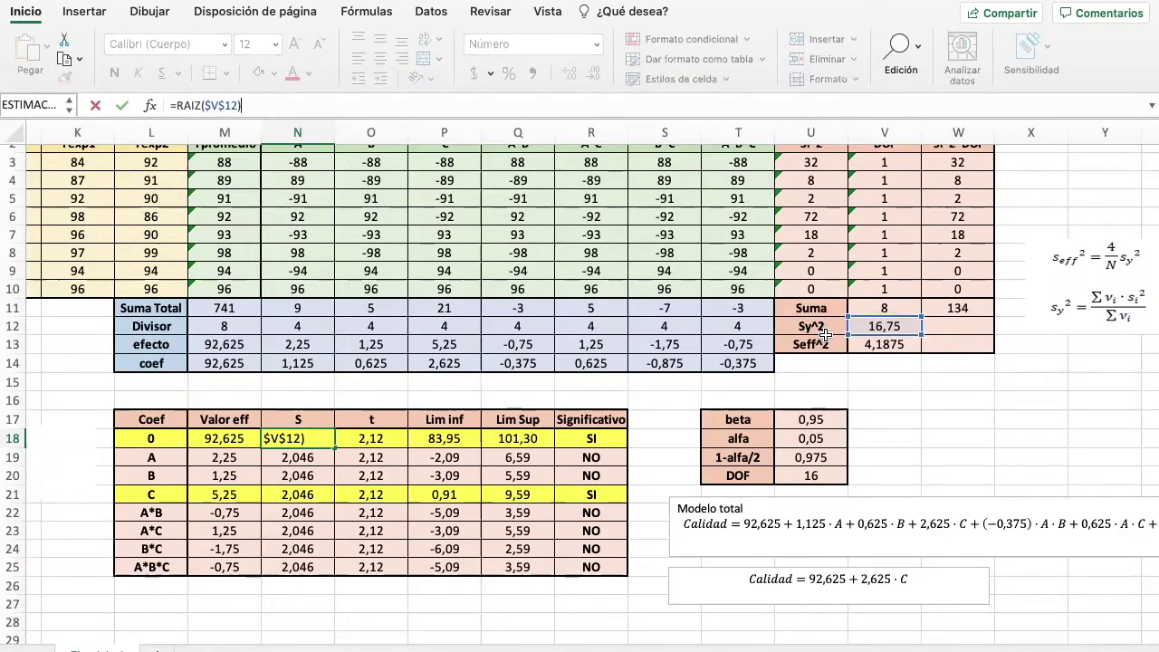
key("Escape")
scroll(308, 426, "left", 3)
scroll(308, 425, "left", 1)
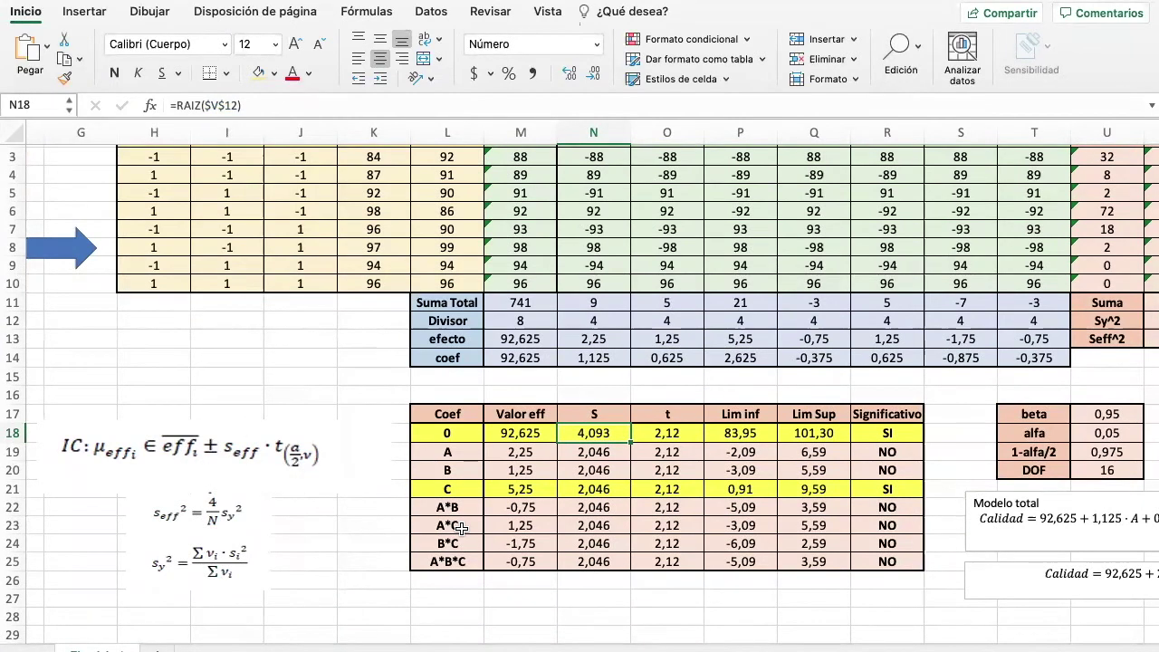
scroll(462, 530, "right", 1)
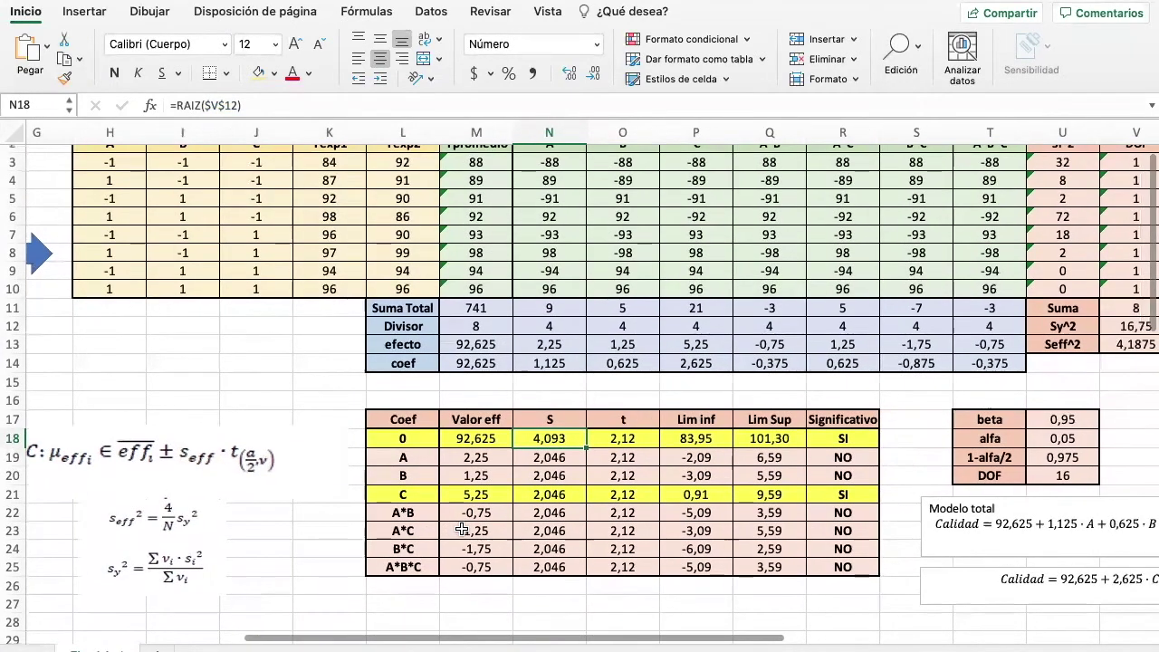
left_click(633, 446)
scroll(716, 489, "right", 2)
left_click(945, 409)
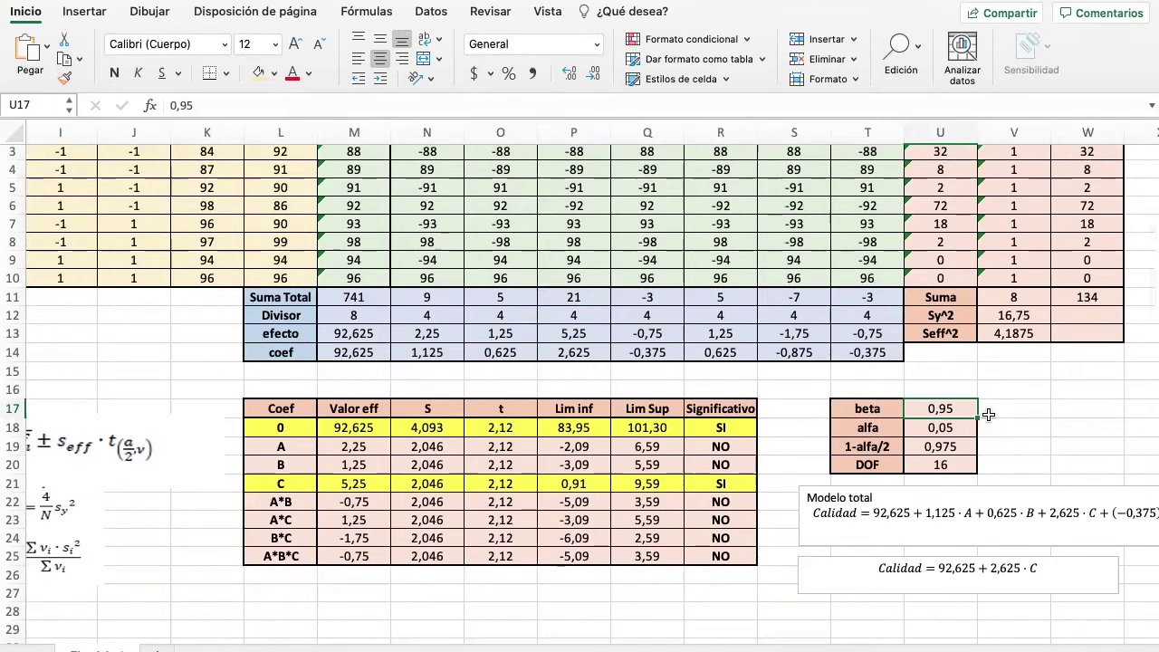
Step: Confirm DOF =CONTAR(K3:L10) gives 16, then view the t value's =INV.T($U$19;$U$20) formula
key("Down")
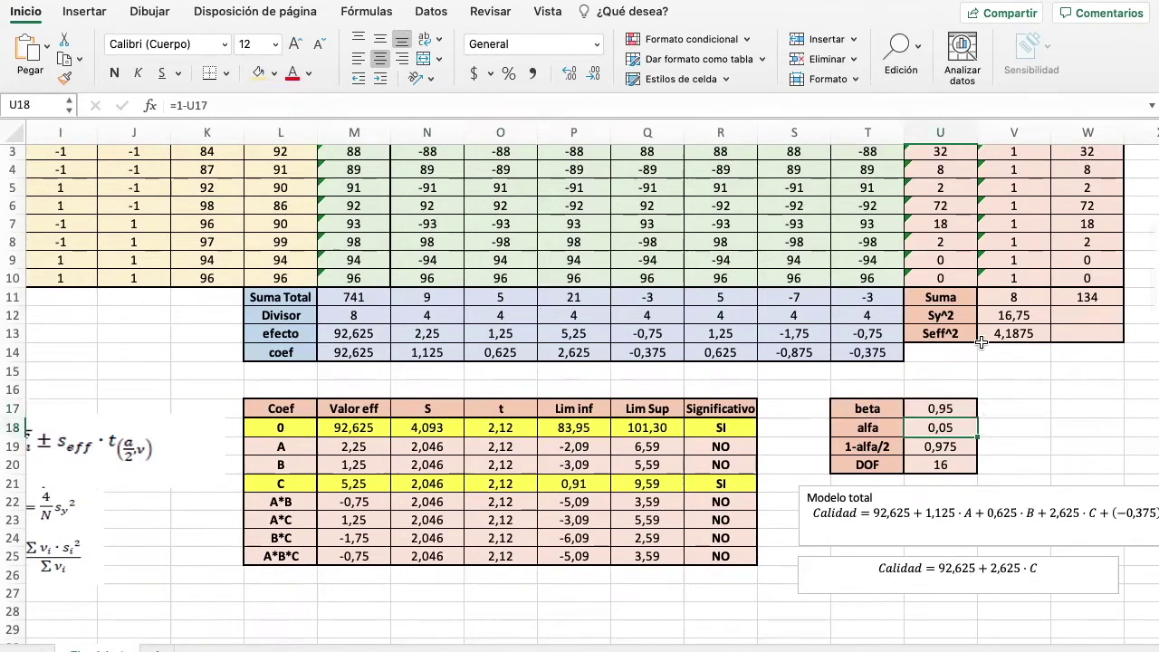
key("Down")
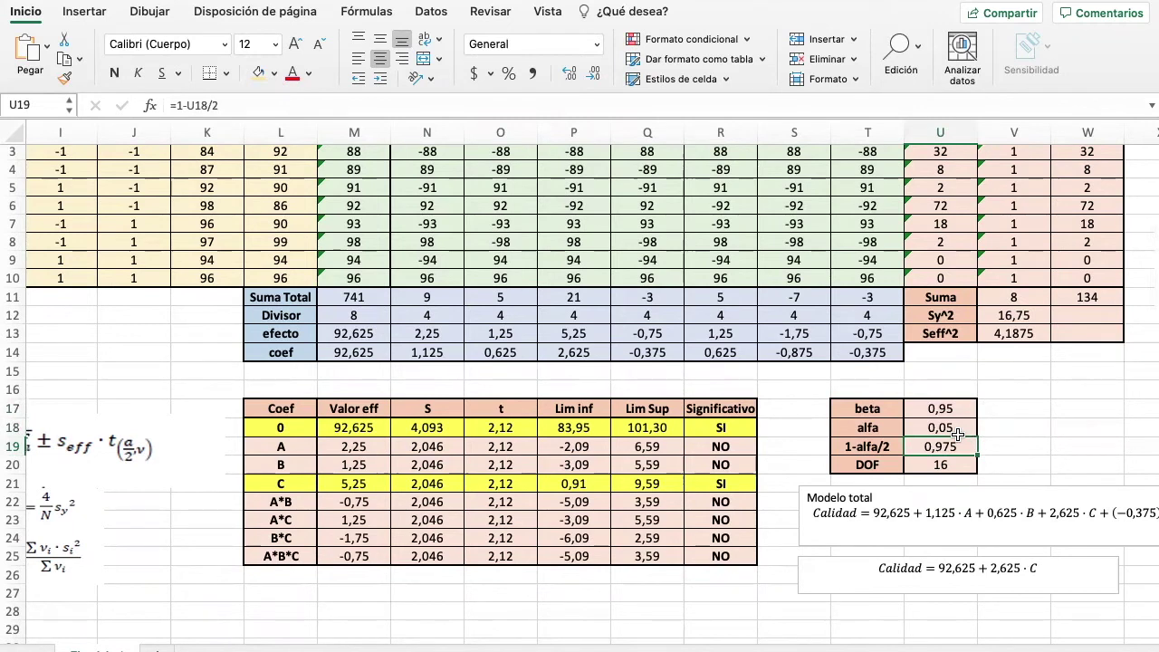
key("Down")
left_click(956, 100)
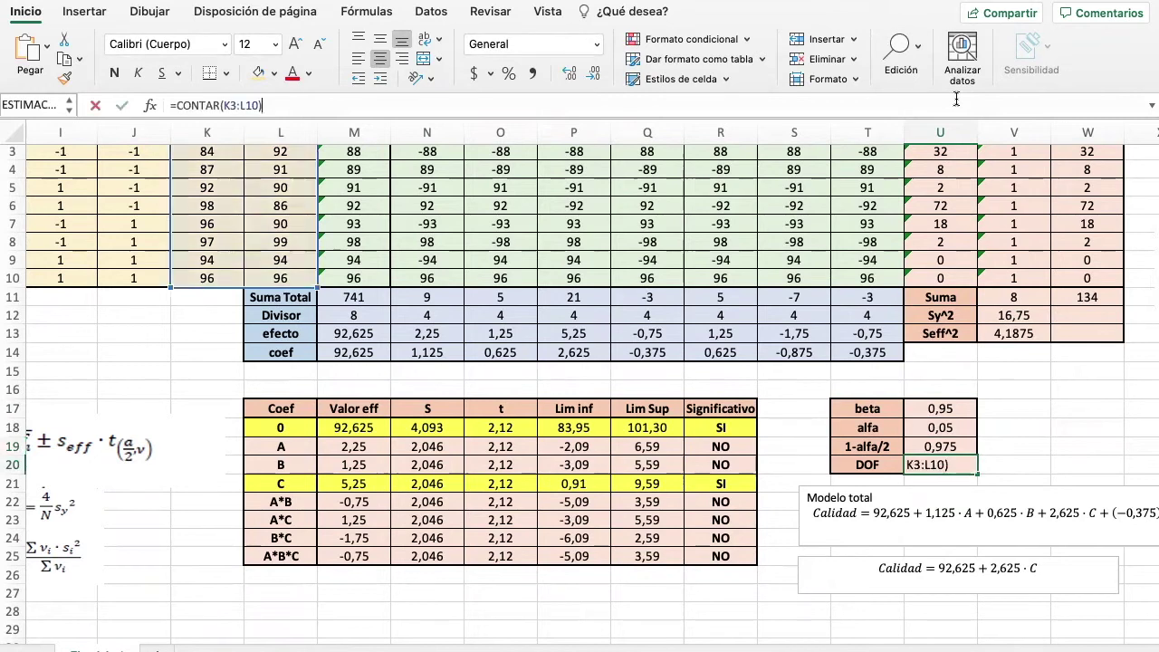
scroll(852, 367, "up", 2)
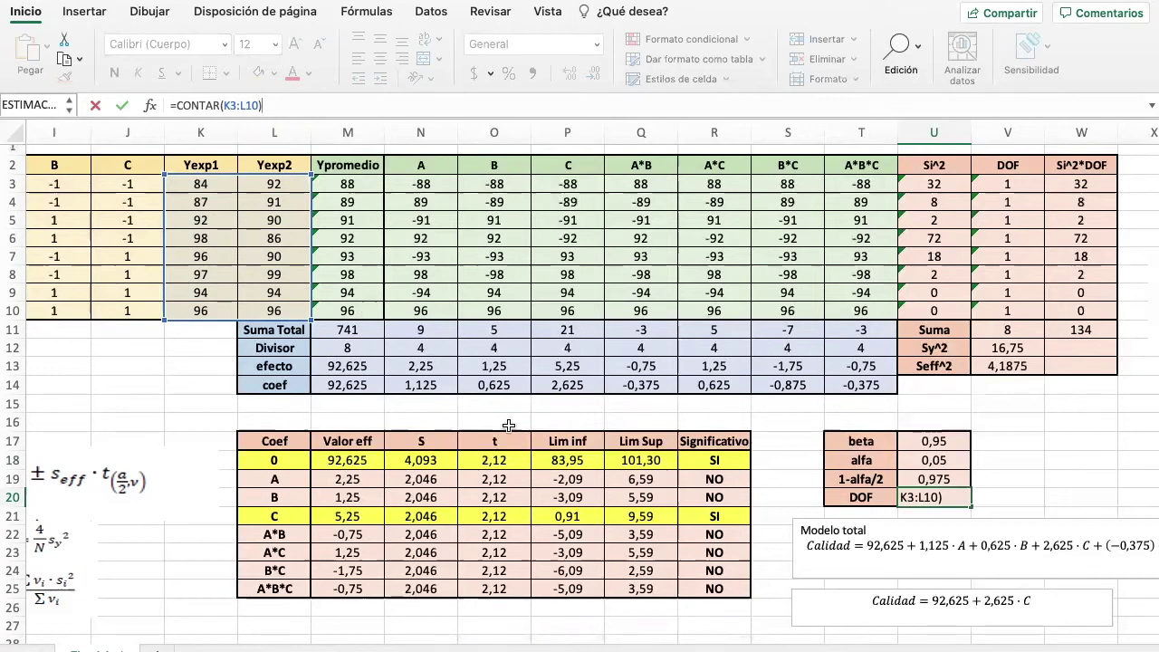
key("Return")
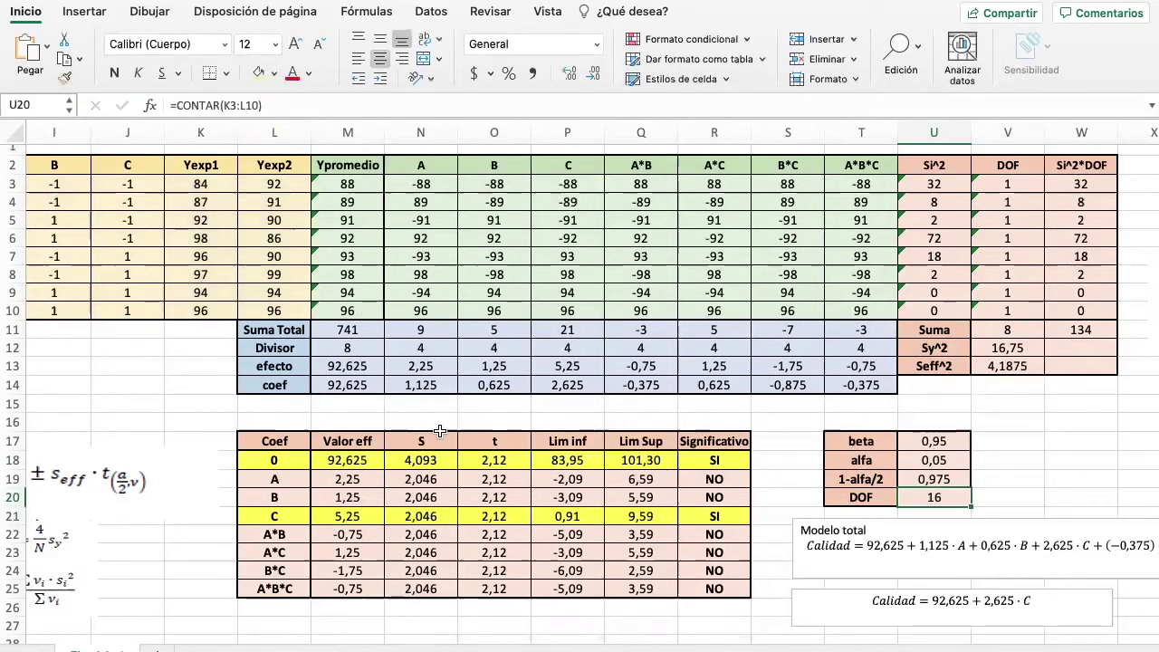
double_click(497, 458)
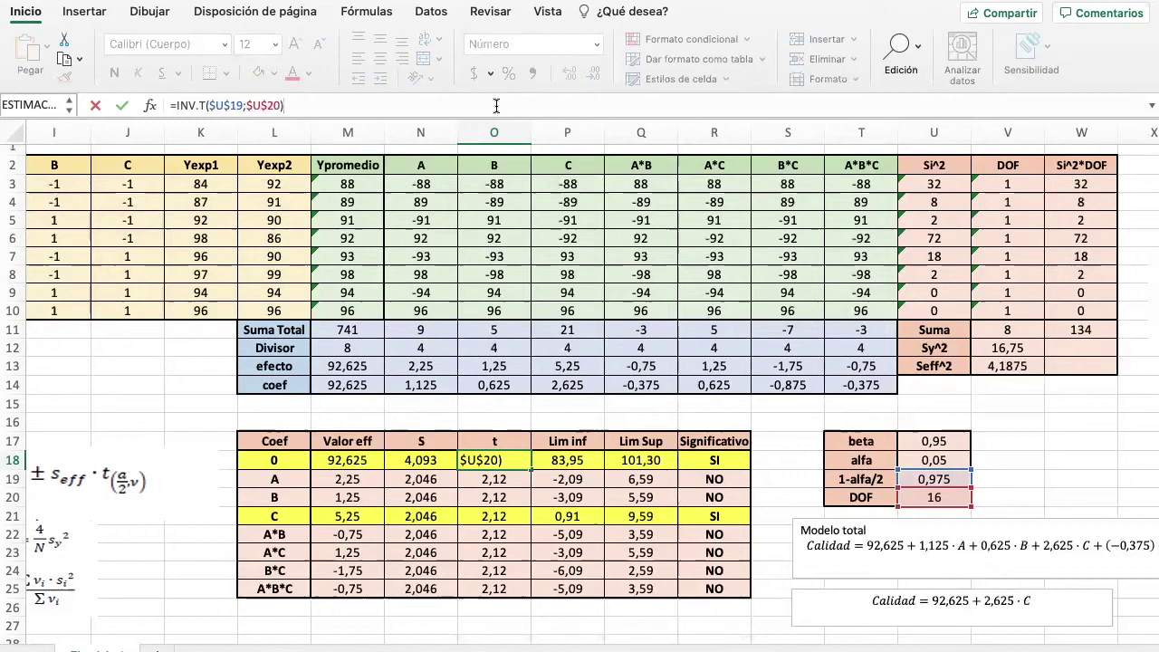
key("Tab")
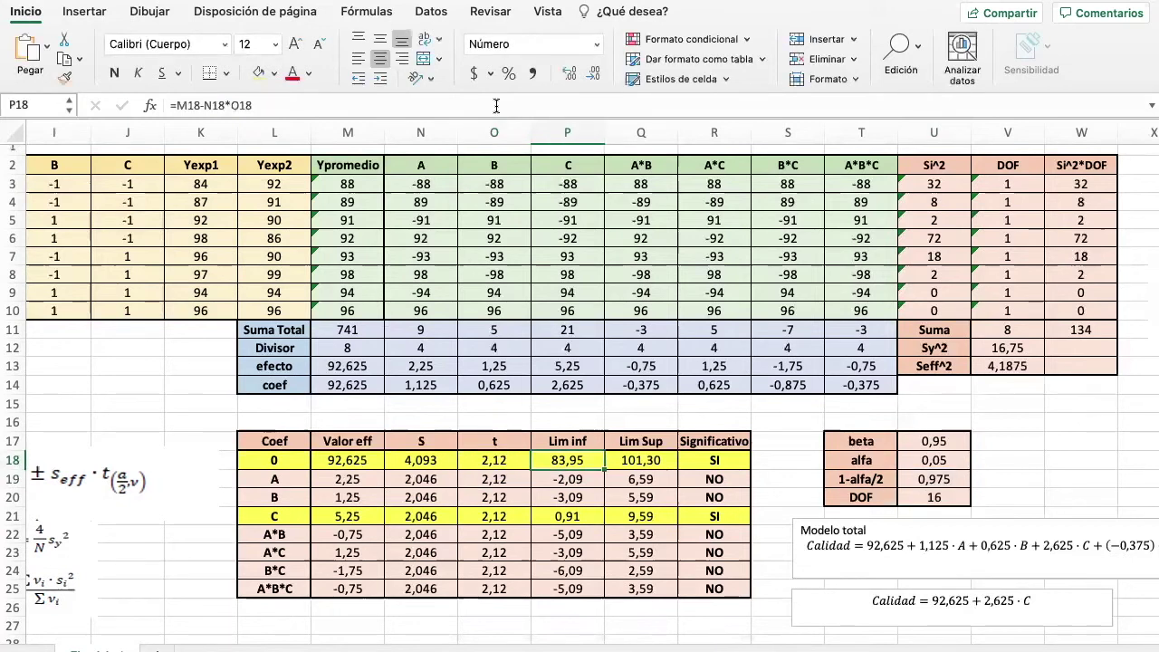
scroll(457, 284, "left", 3)
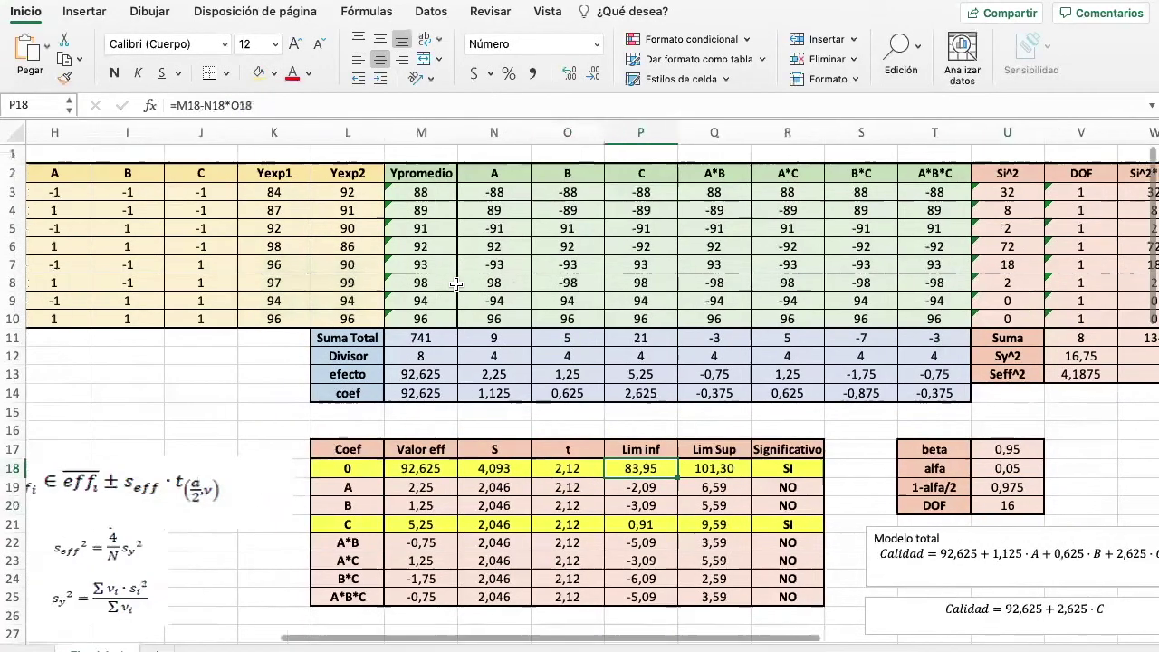
scroll(471, 299, "left", 1)
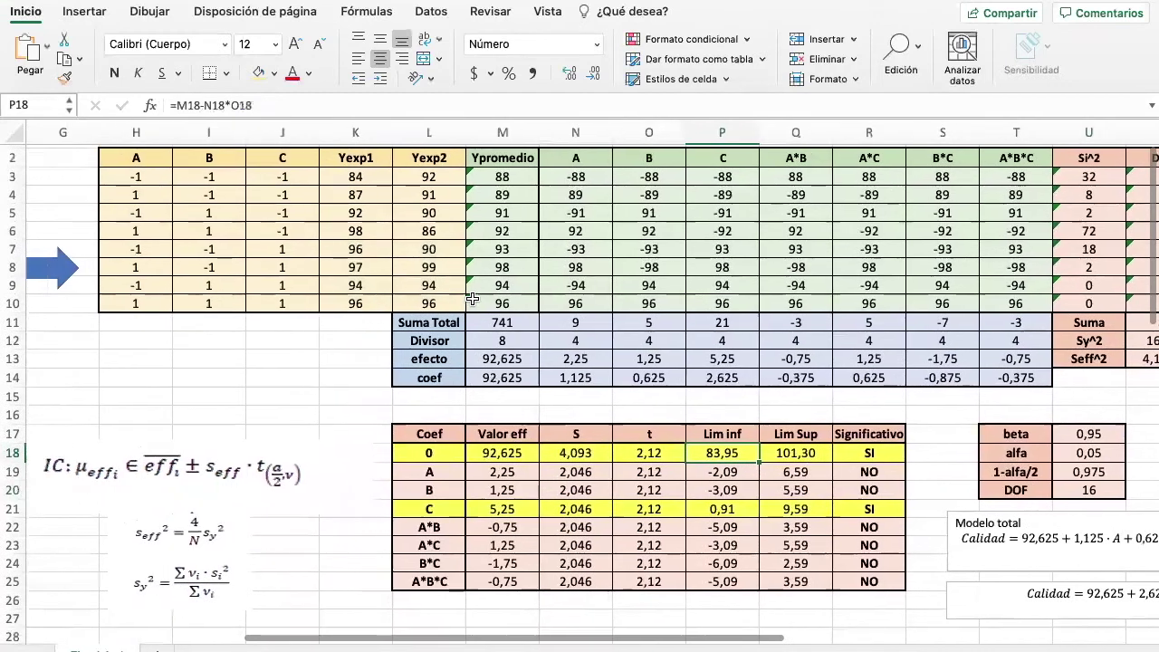
scroll(471, 299, "left", 1)
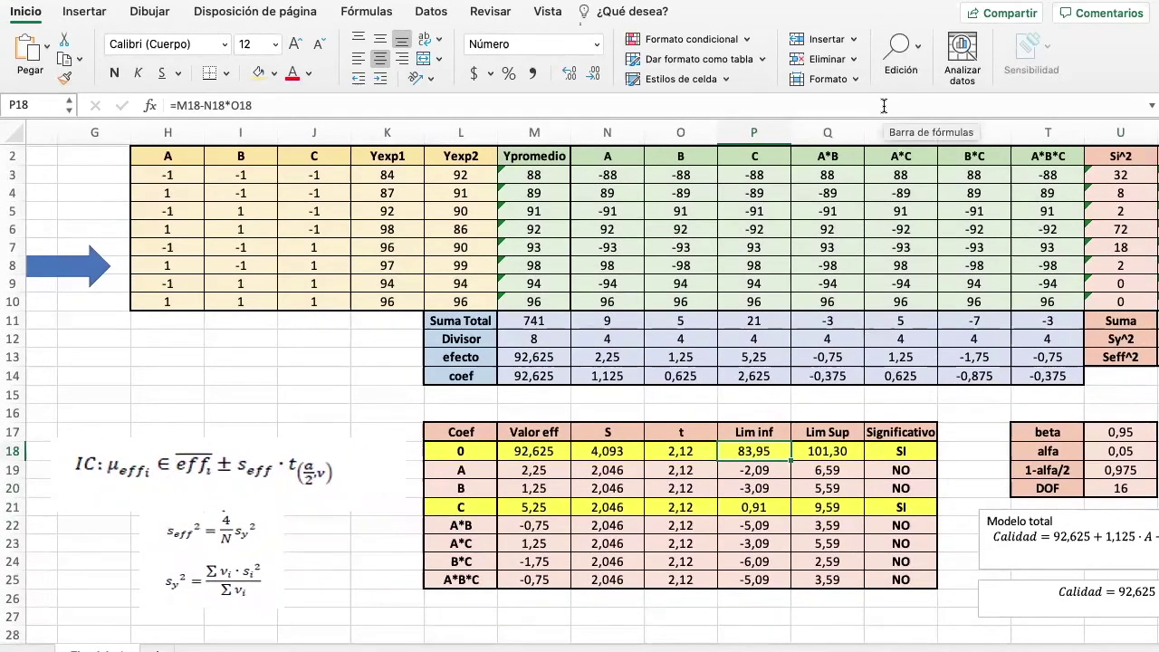
left_click(884, 106)
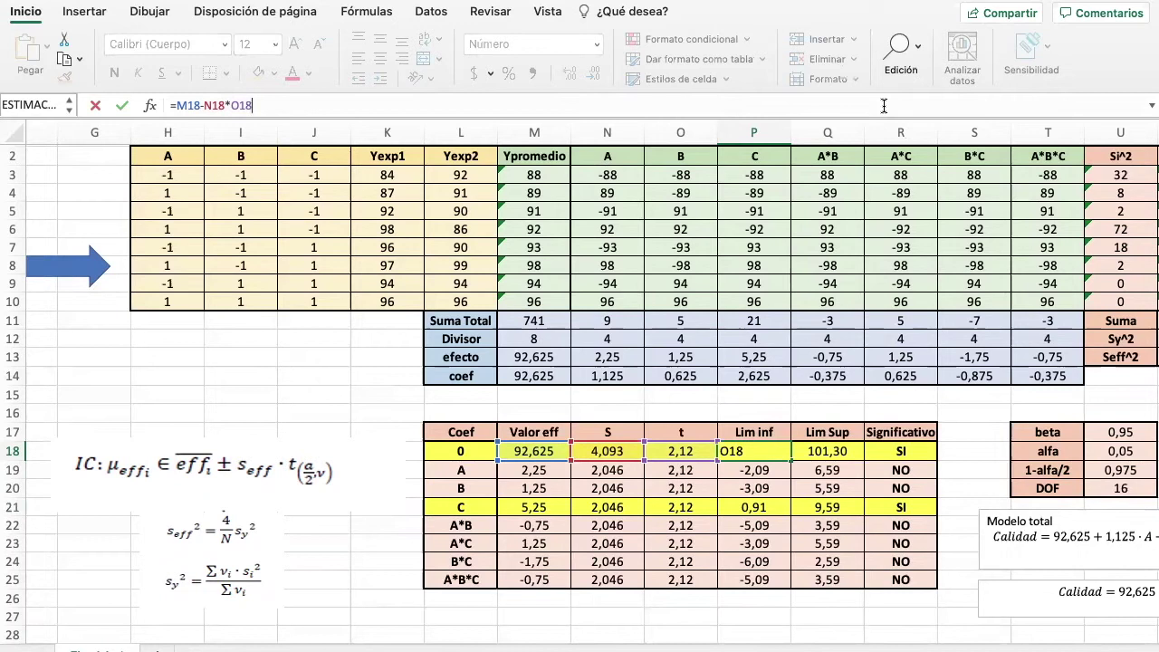
key("Tab")
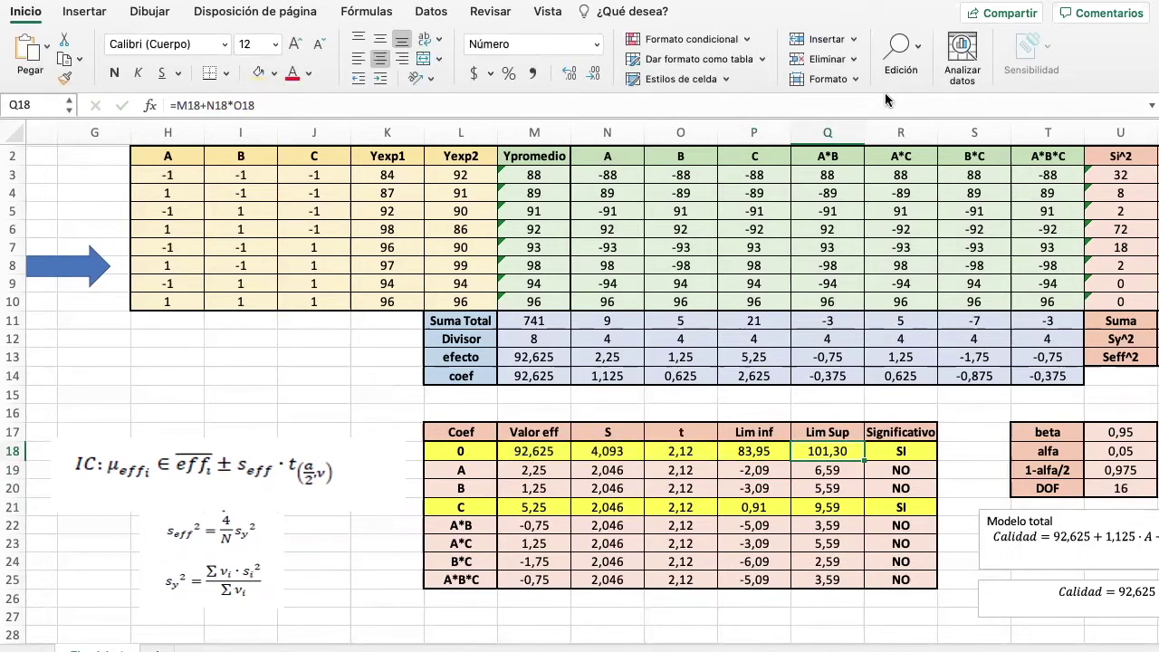
key("Tab")
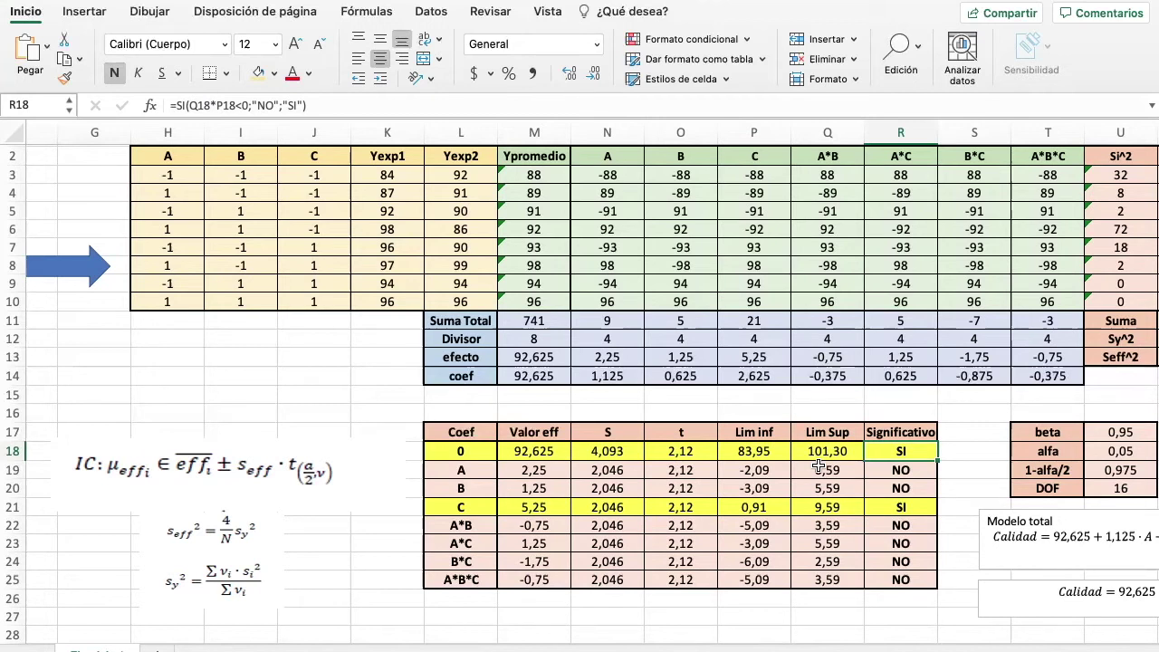
Step: Review the Ypromedio, confidence-limit and significance formulas for the constant and effects A and B
left_click(543, 175)
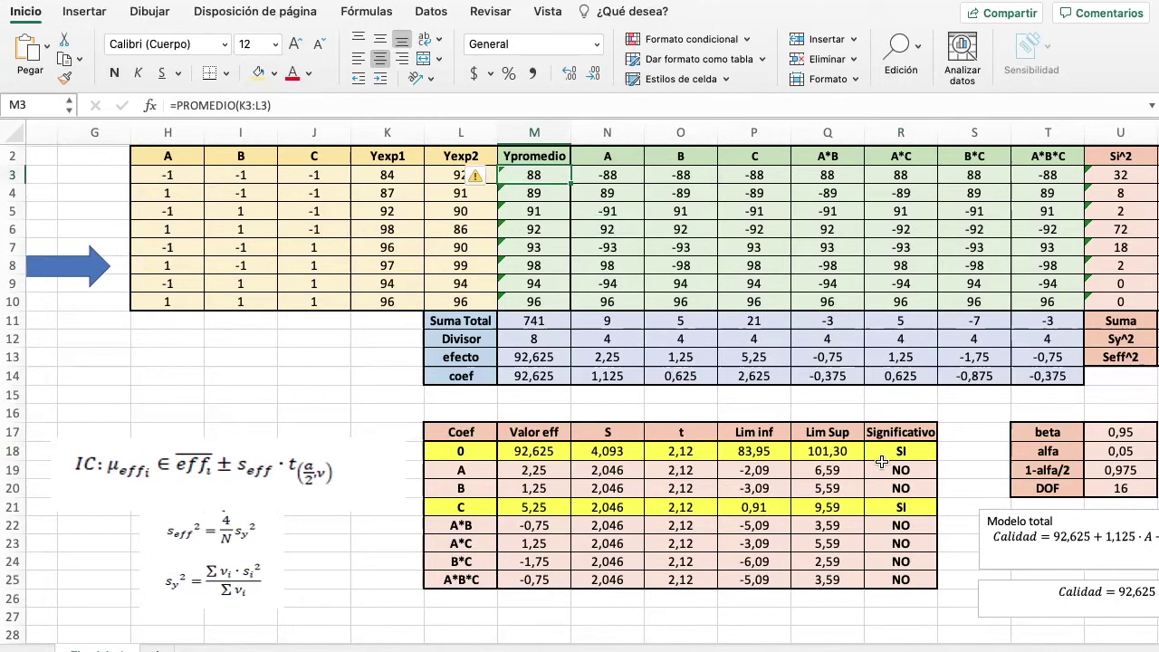
left_click(827, 452)
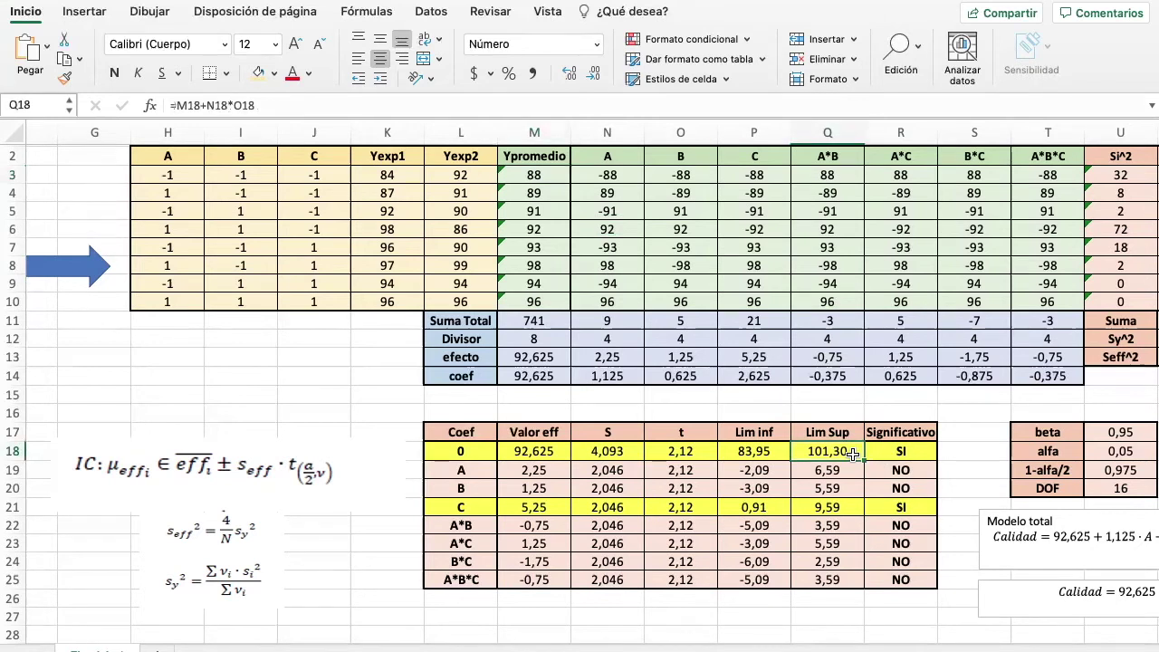
scroll(852, 454, "right", 2)
scroll(853, 454, "down", 1)
left_click(815, 430)
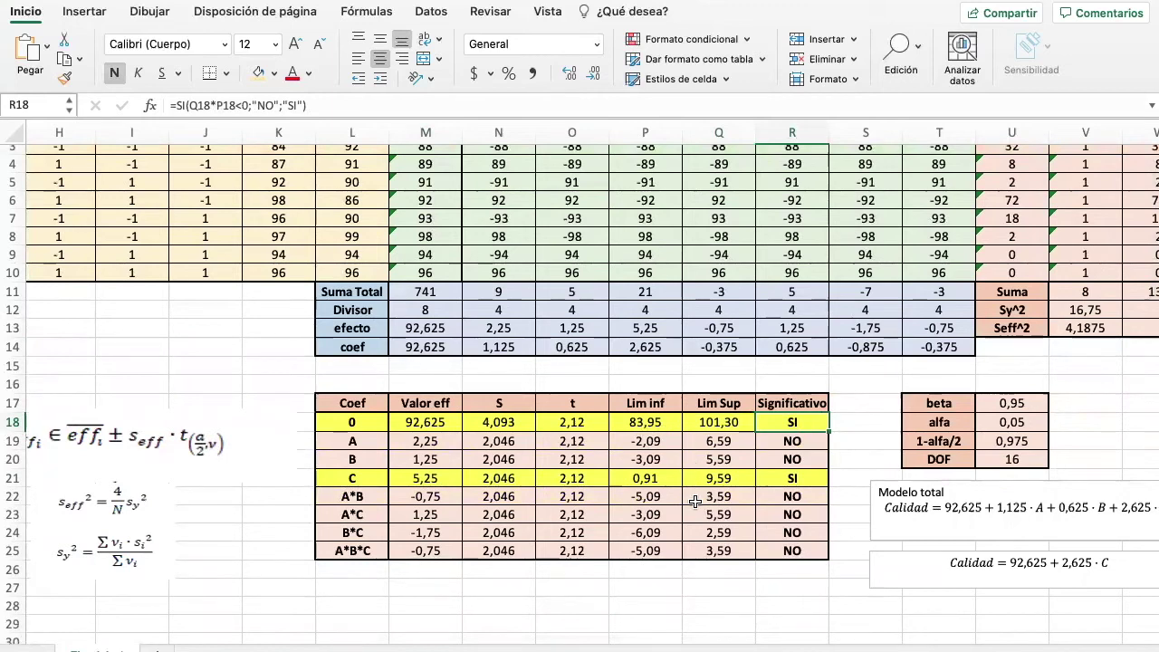
left_click(672, 442)
key("Right")
key("Left")
key("Down")
key("Right")
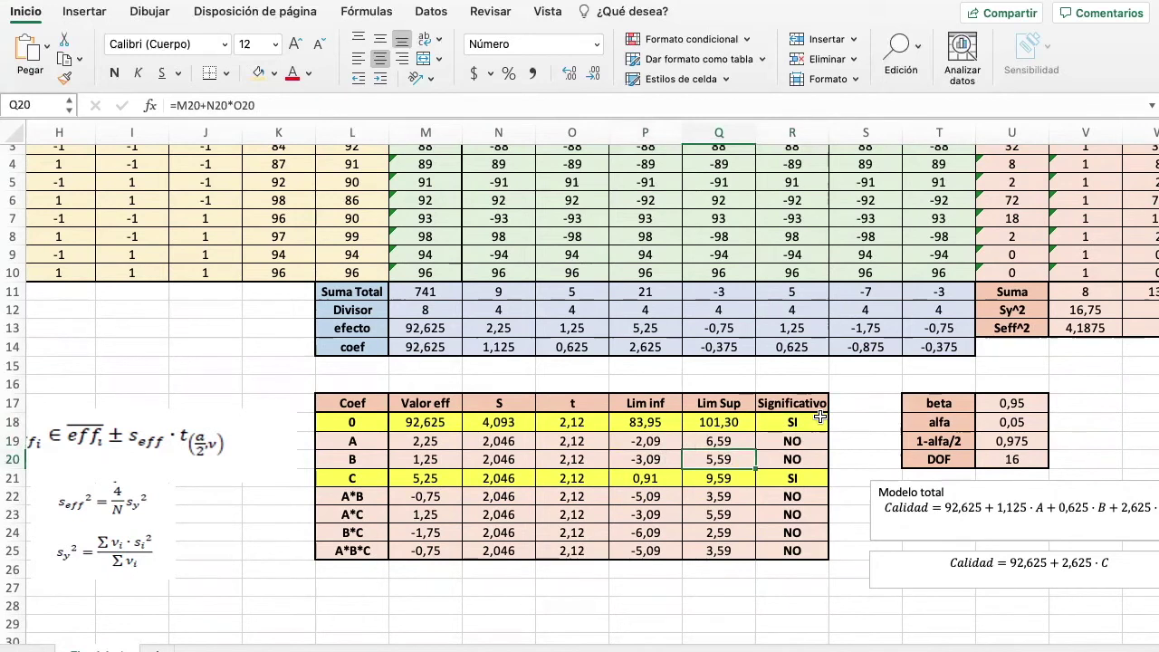
Step: Enter =SI(Q18*P18<0;"NO";"SI") in R18 so the intercept reads SI, and verify effect C's flag
double_click(818, 421)
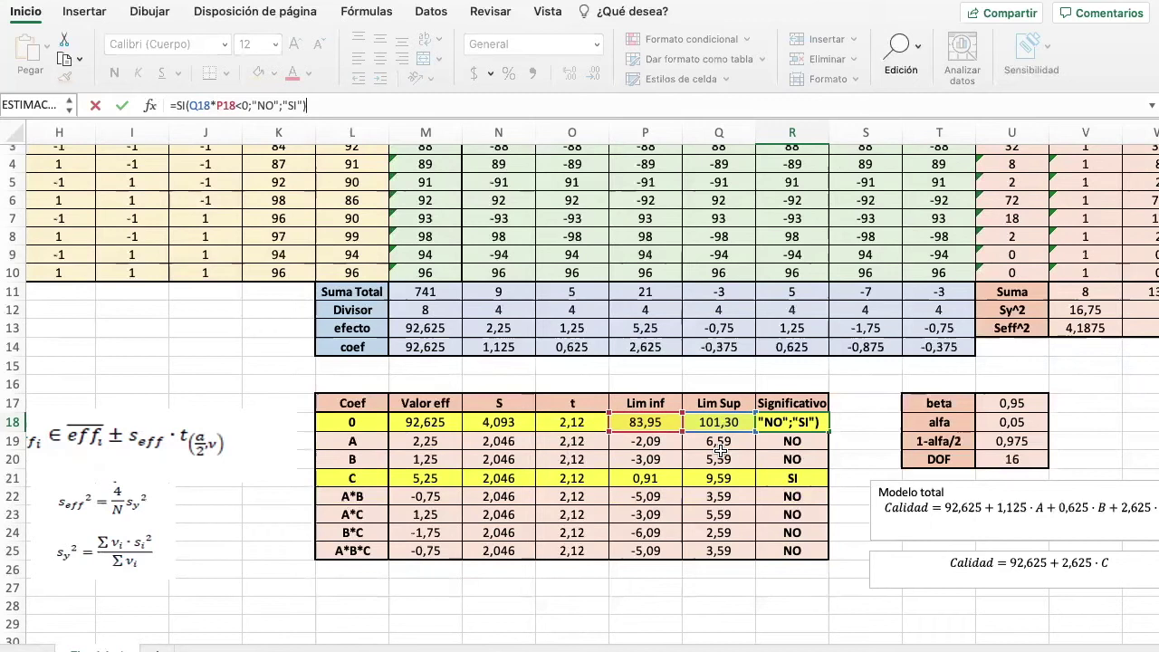
key("Return")
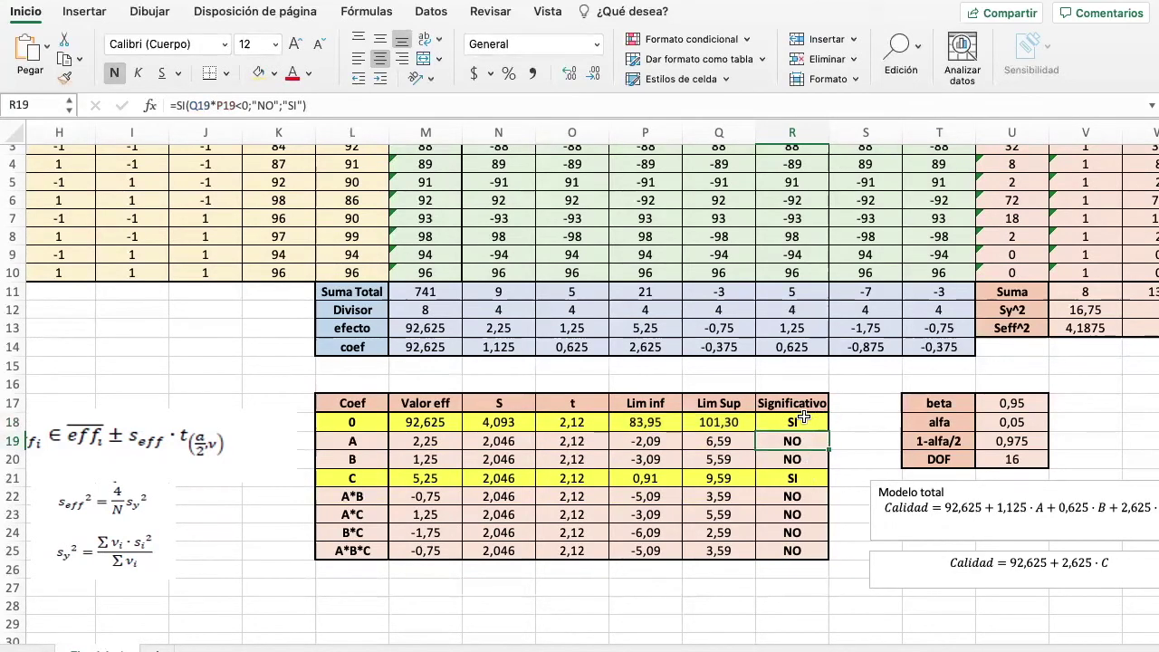
left_click(804, 421)
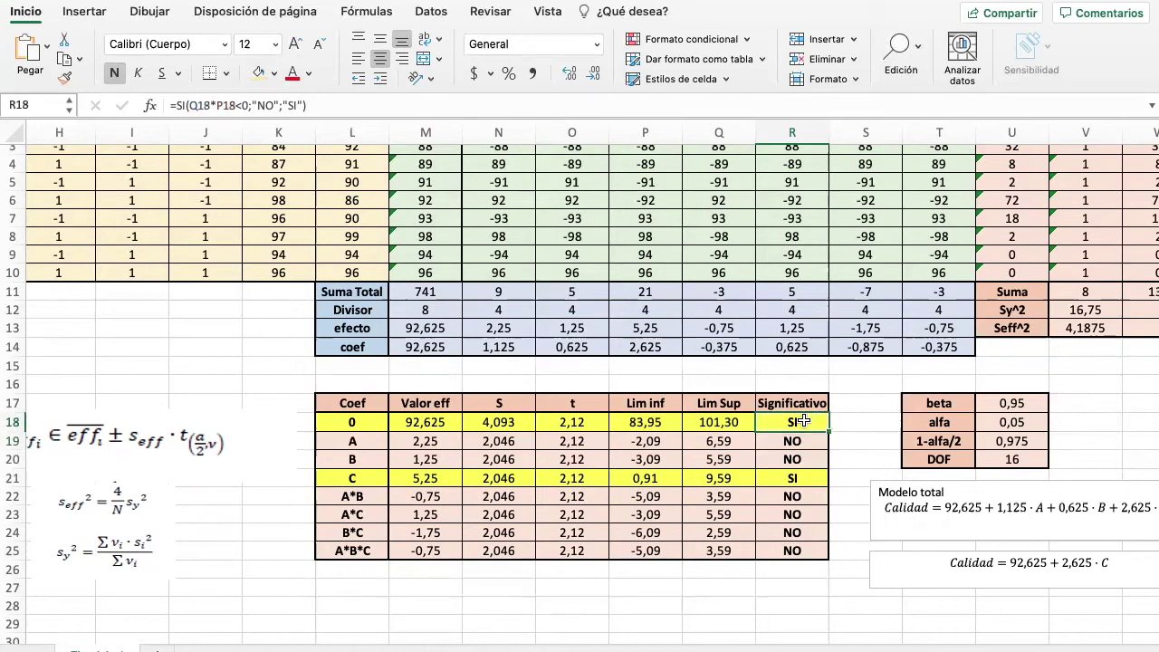
left_click(810, 471)
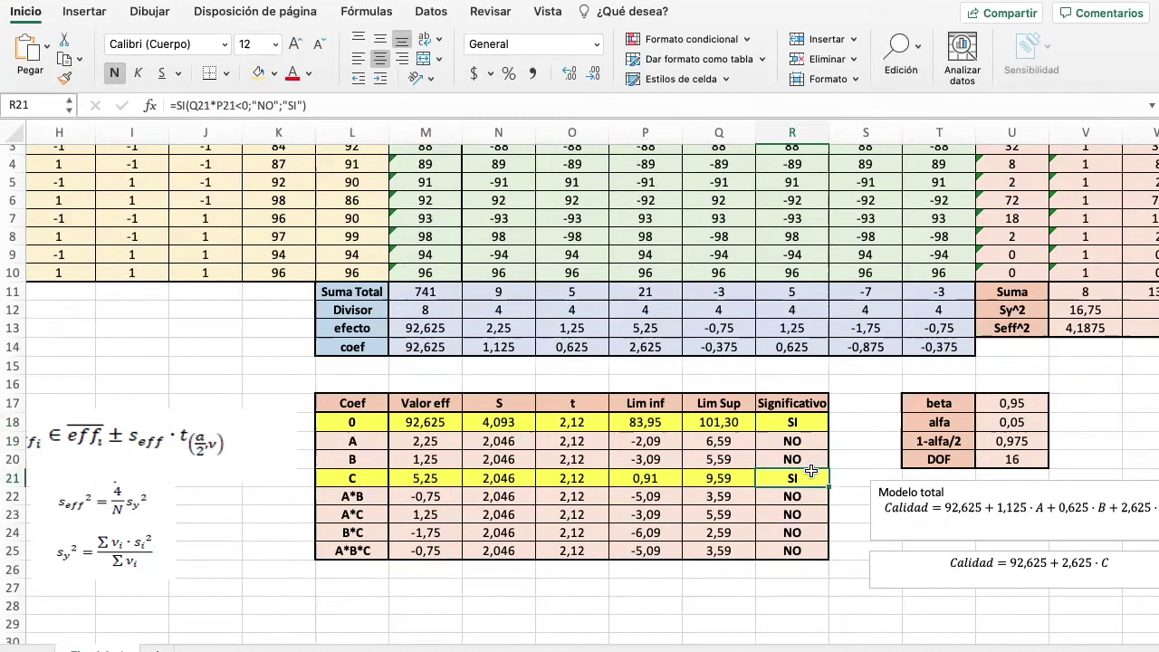
key("Up")
key("Up")
key("Up")
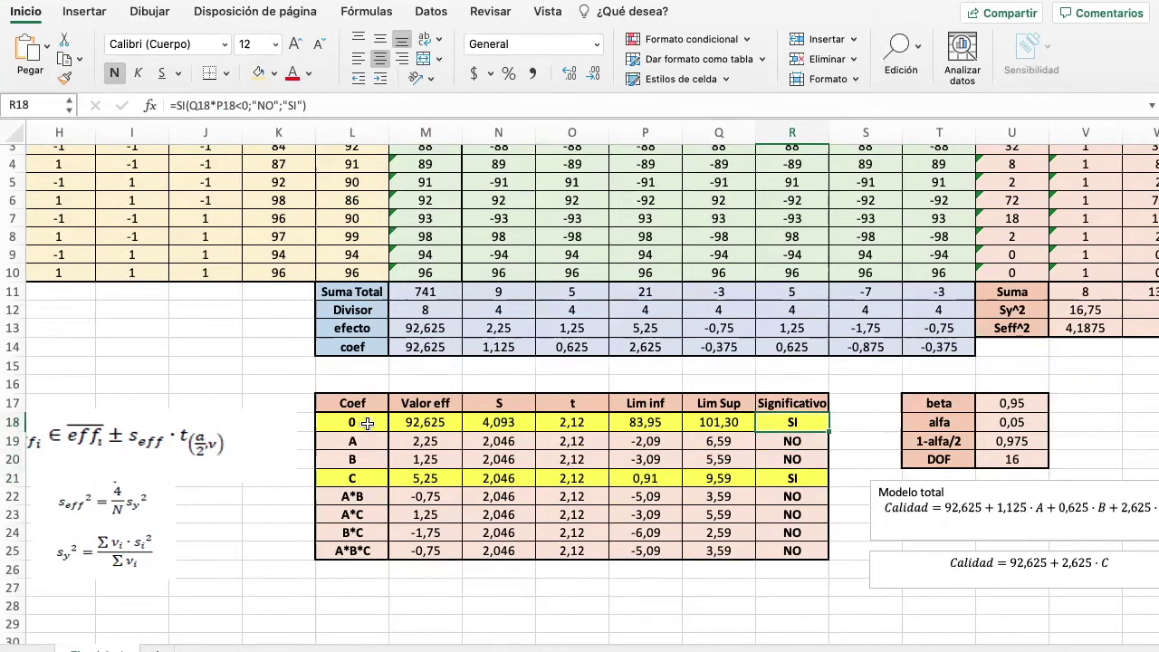
left_click(809, 482)
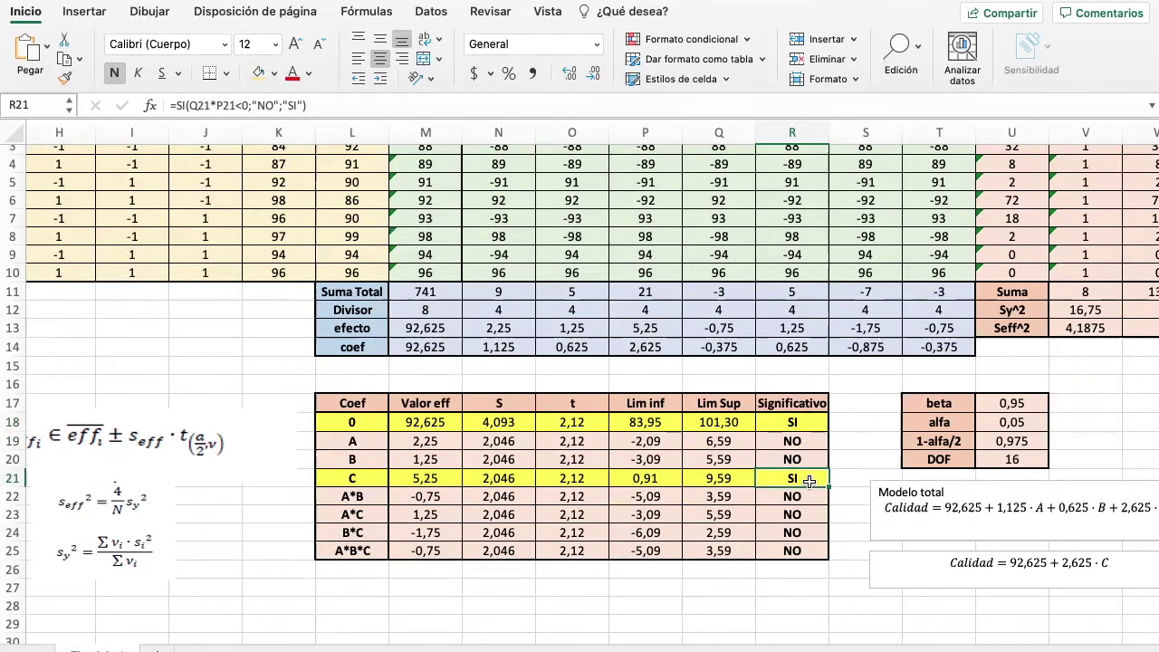
left_click(442, 551)
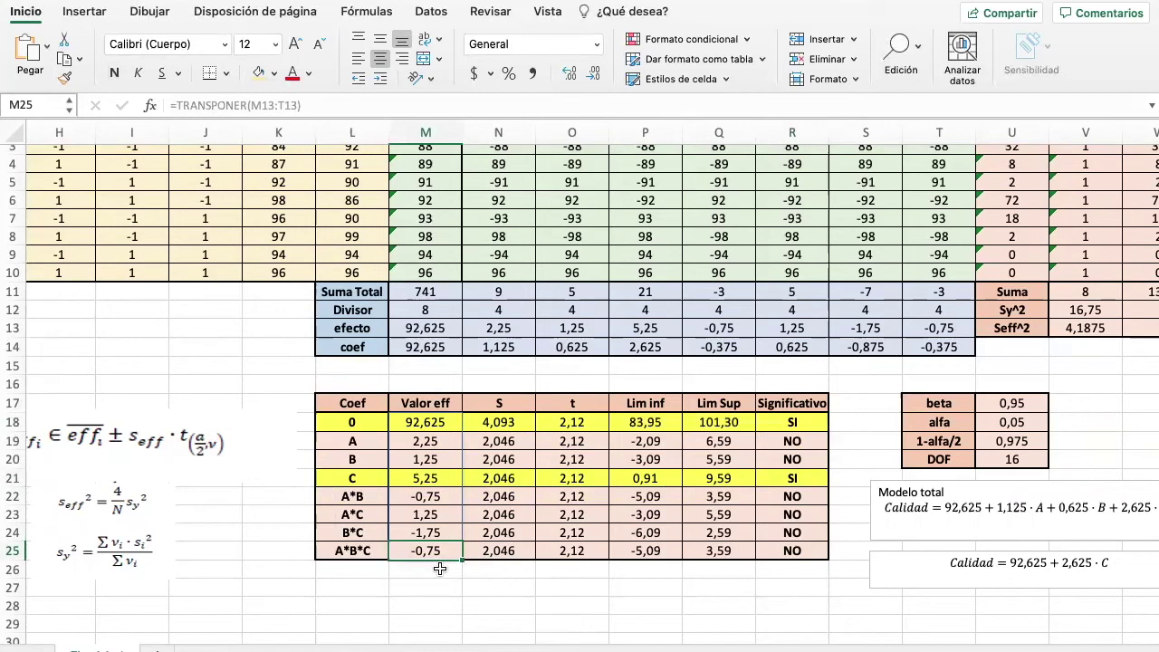
left_click(442, 496)
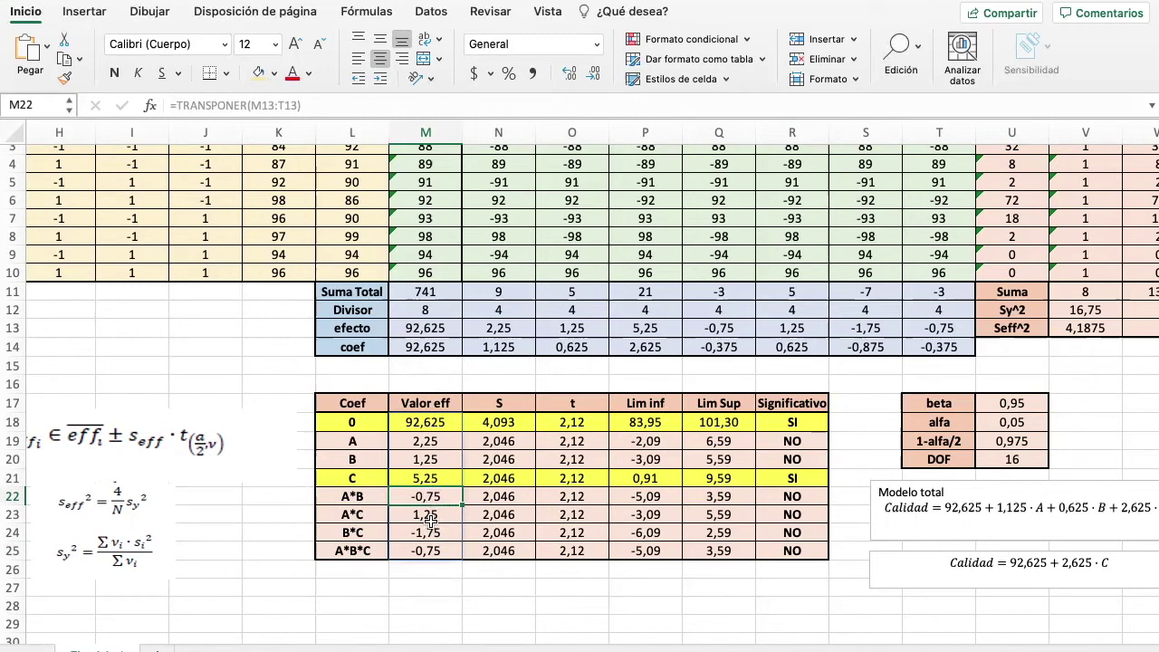
left_click(435, 477)
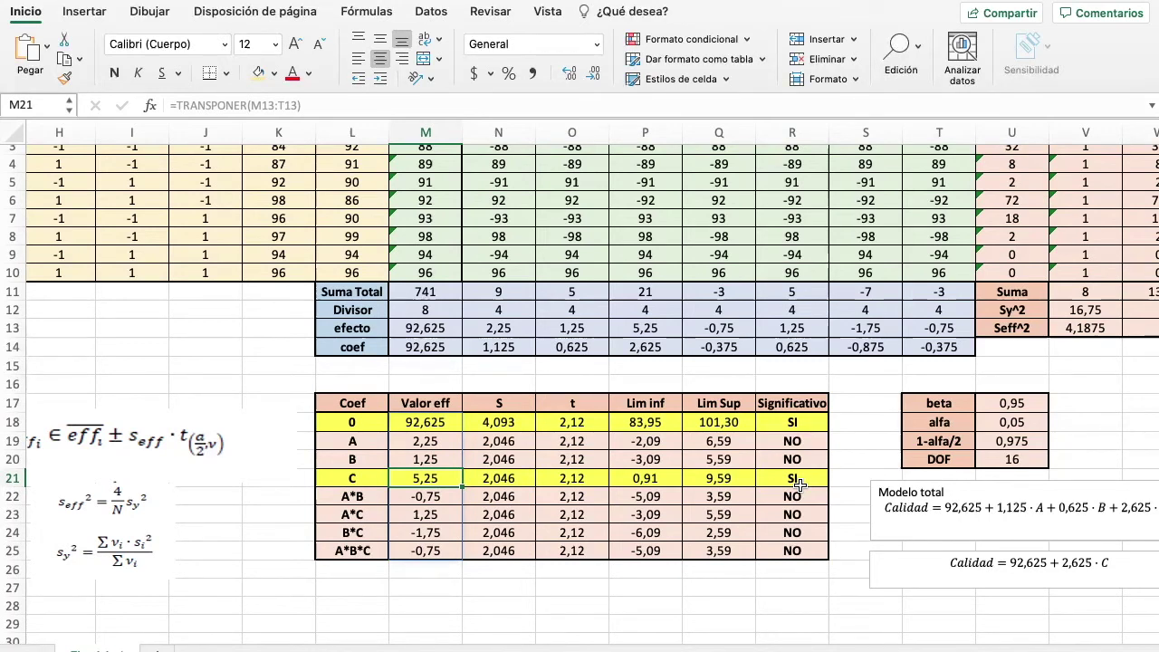
scroll(801, 486, "right", 5)
scroll(801, 487, "down", 2)
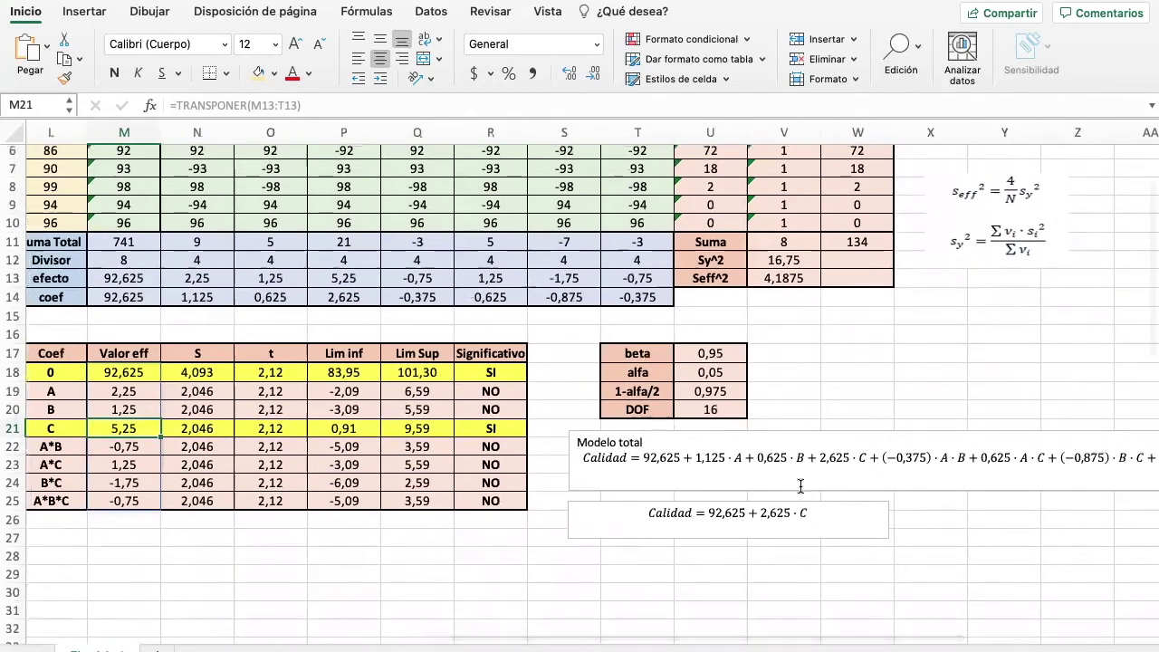
scroll(801, 486, "right", 4)
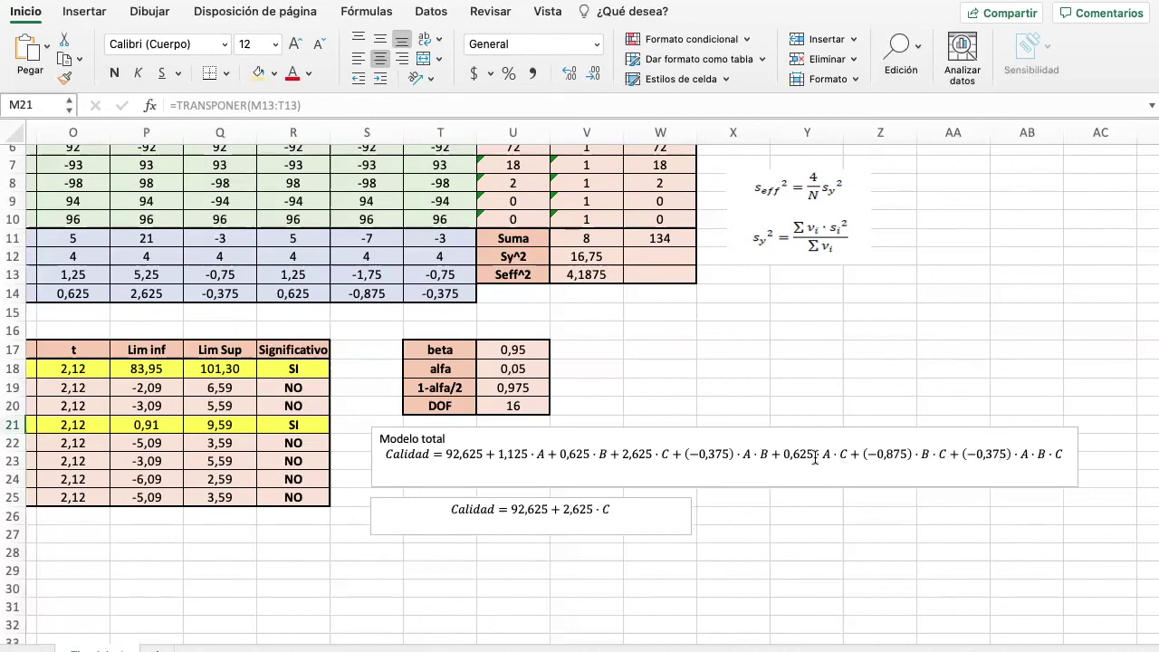
scroll(320, 384, "left", 8)
scroll(320, 384, "up", 5)
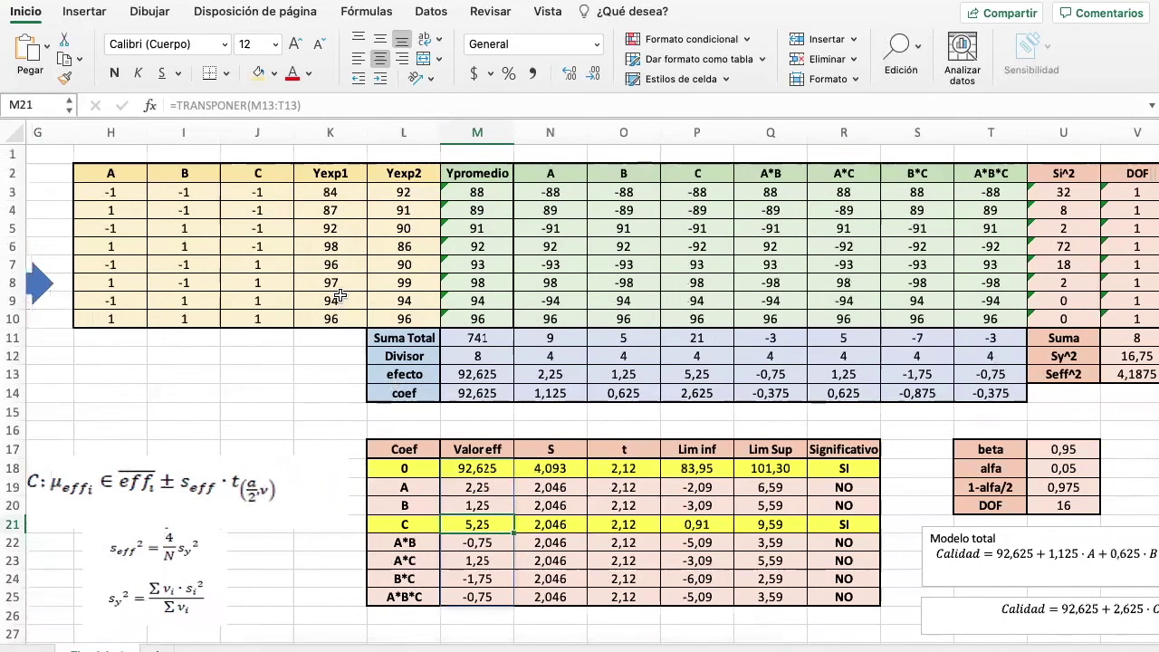
Step: Check the replicate value 99, scan the Calidad model equations, then switch to the Word handout
left_click(124, 286)
key("Right")
key("Right")
key("Right")
key("Right")
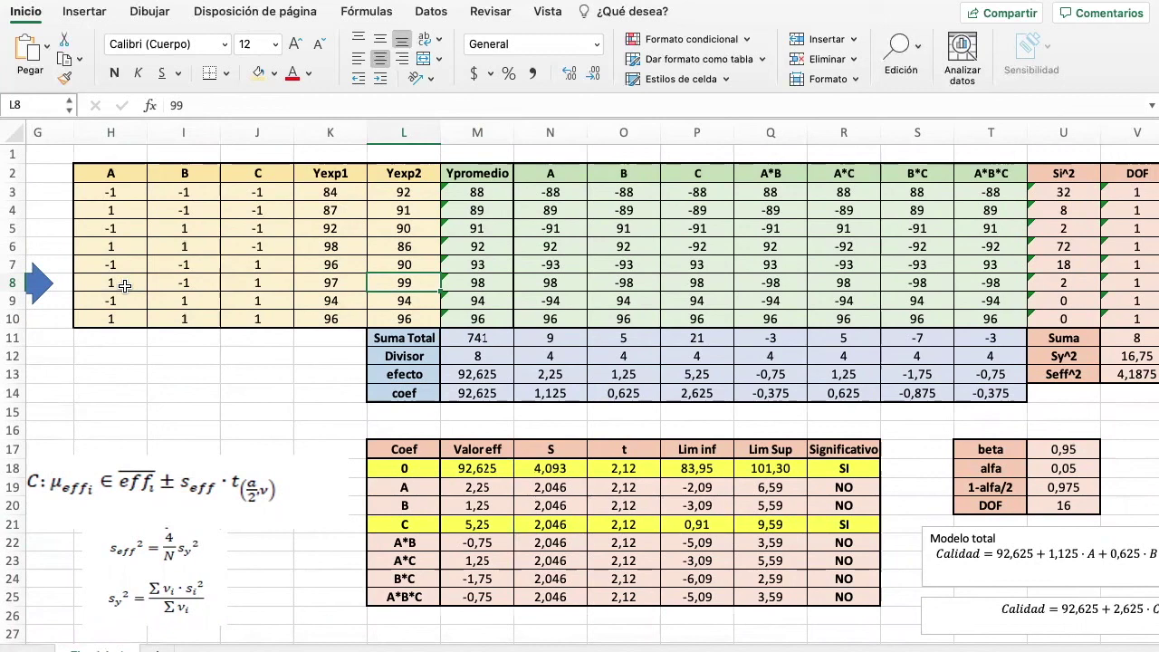
scroll(362, 344, "down", 5)
scroll(363, 344, "right", 3)
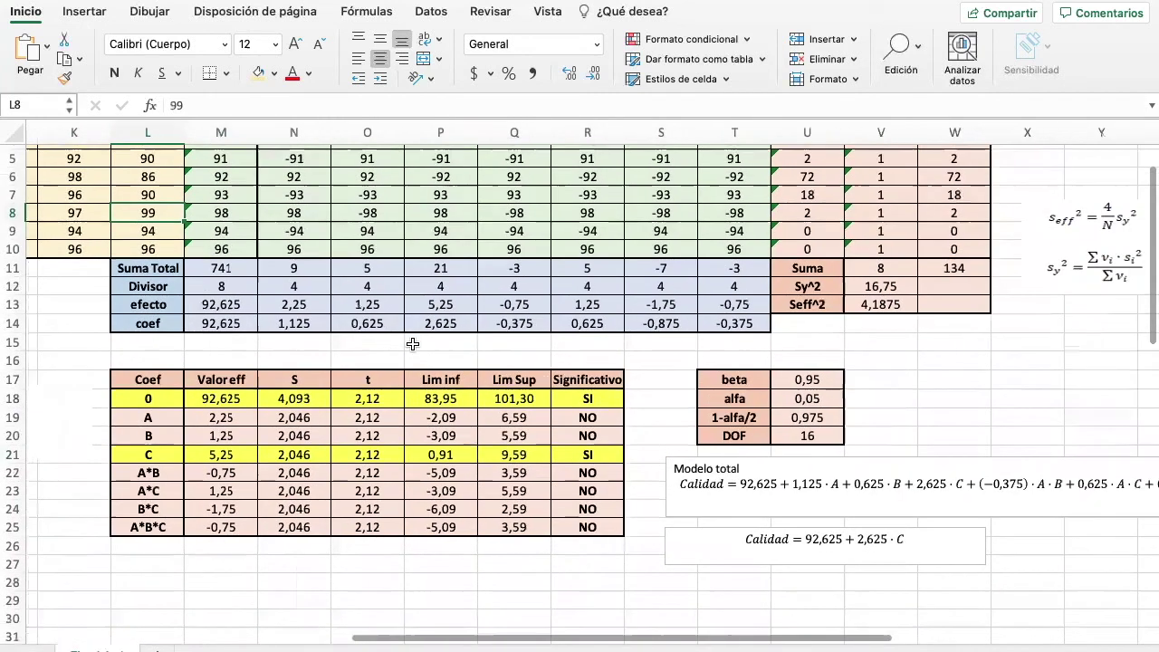
scroll(569, 374, "down", 4)
scroll(568, 374, "right", 2)
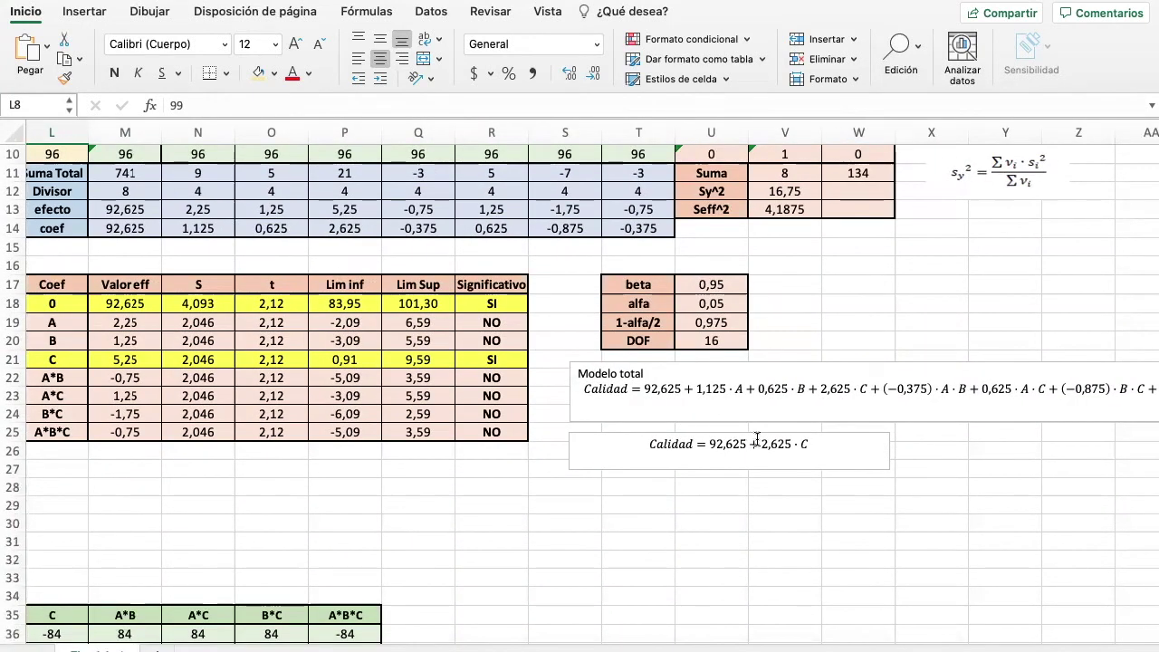
scroll(756, 439, "right", 1)
scroll(756, 439, "up", 1)
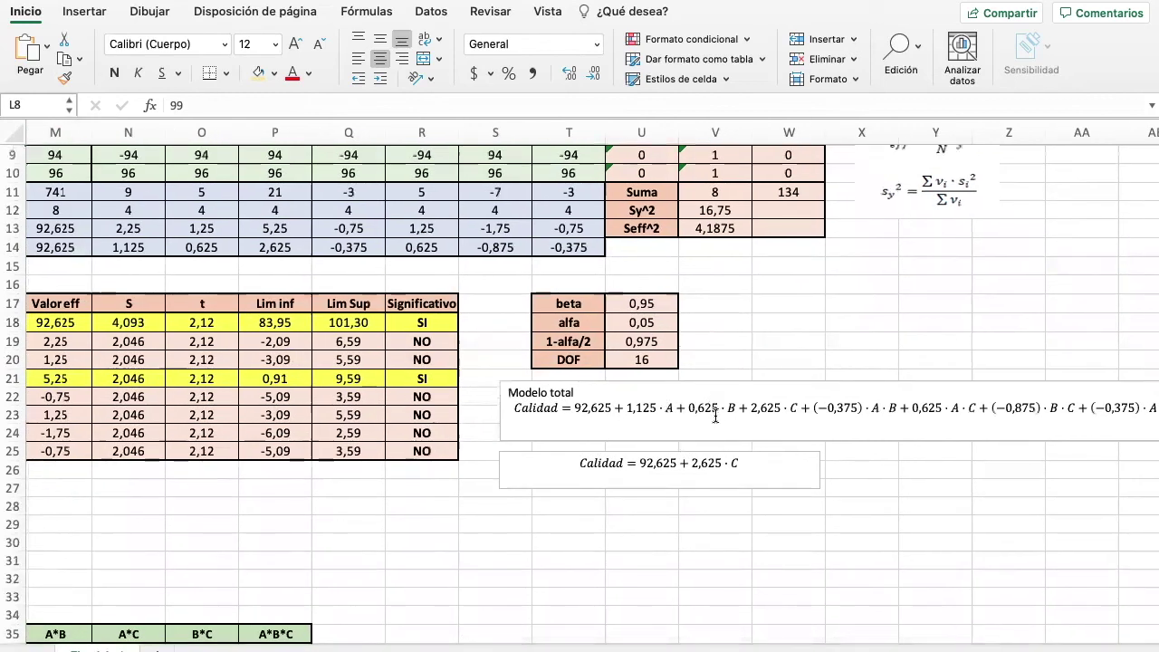
scroll(716, 417, "down", 1)
scroll(688, 426, "right", 1)
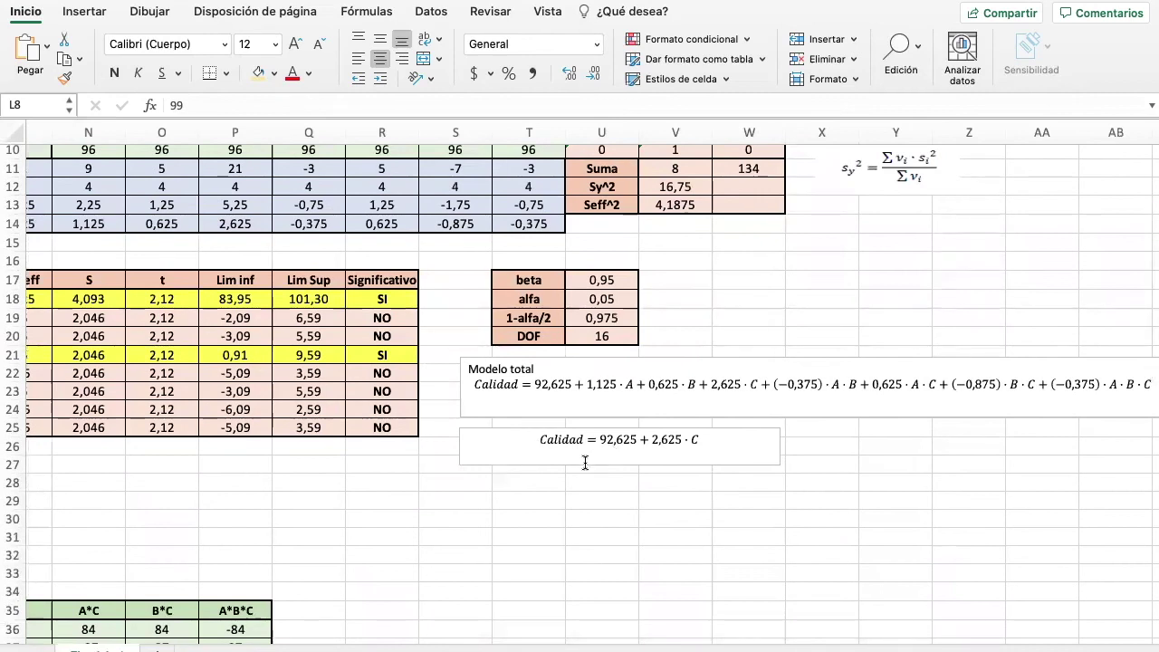
scroll(585, 462, "down", 3)
scroll(598, 466, "up", 1)
scroll(670, 471, "up", 1)
scroll(782, 480, "left", 1)
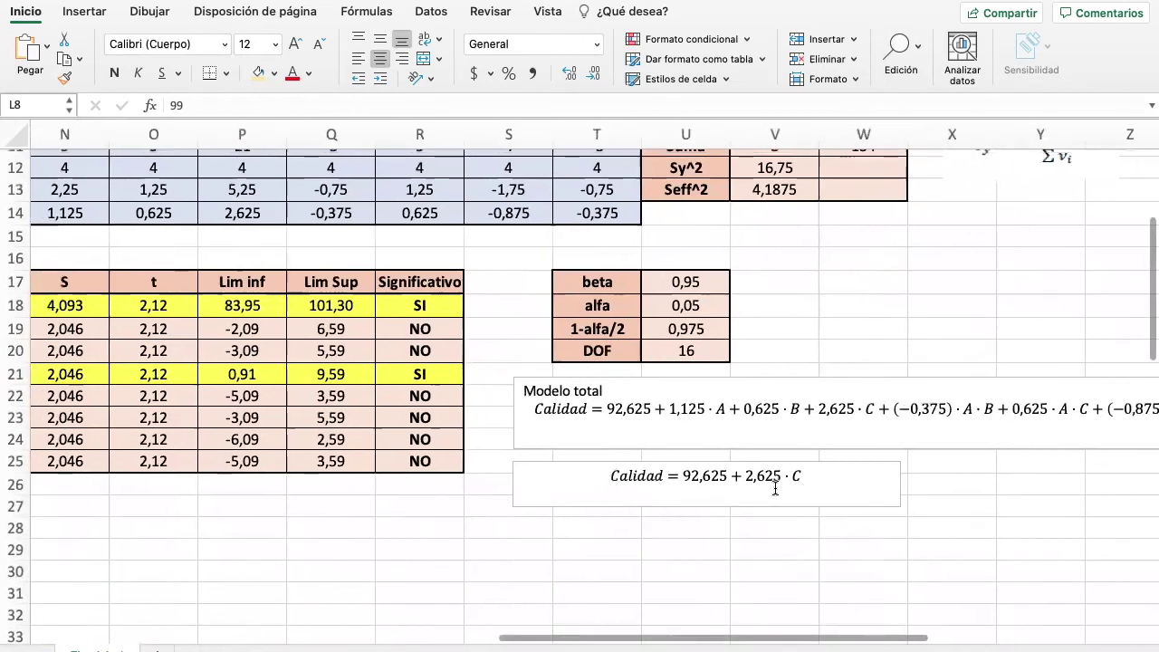
scroll(793, 483, "right", 3)
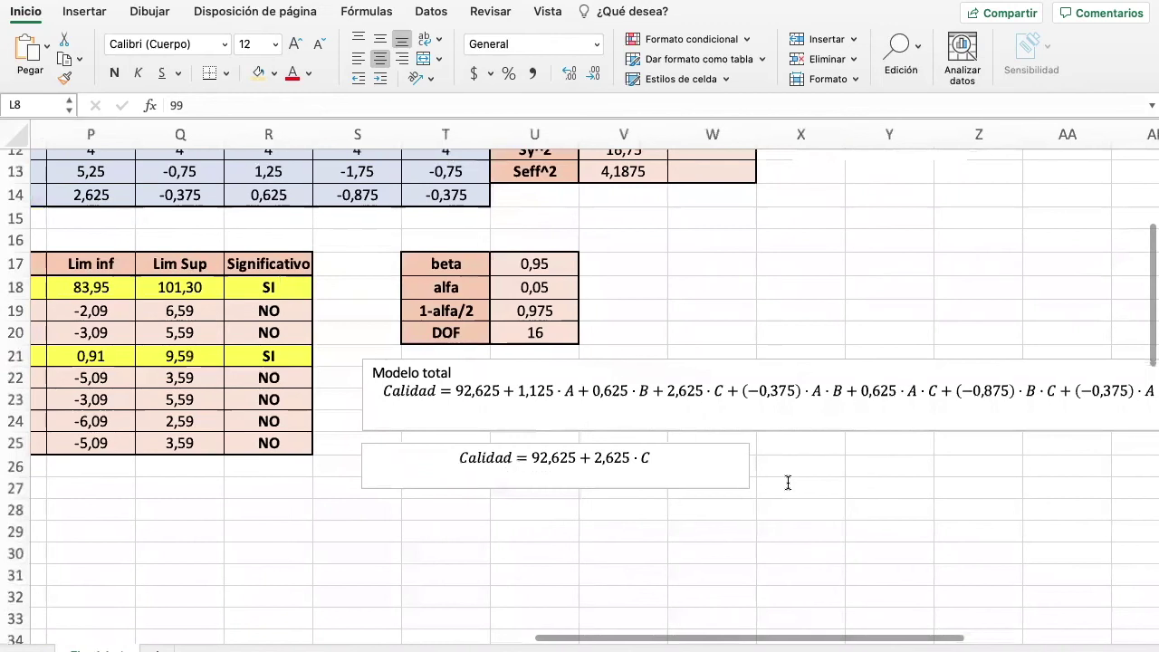
scroll(788, 483, "right", 2)
scroll(788, 483, "right", 1)
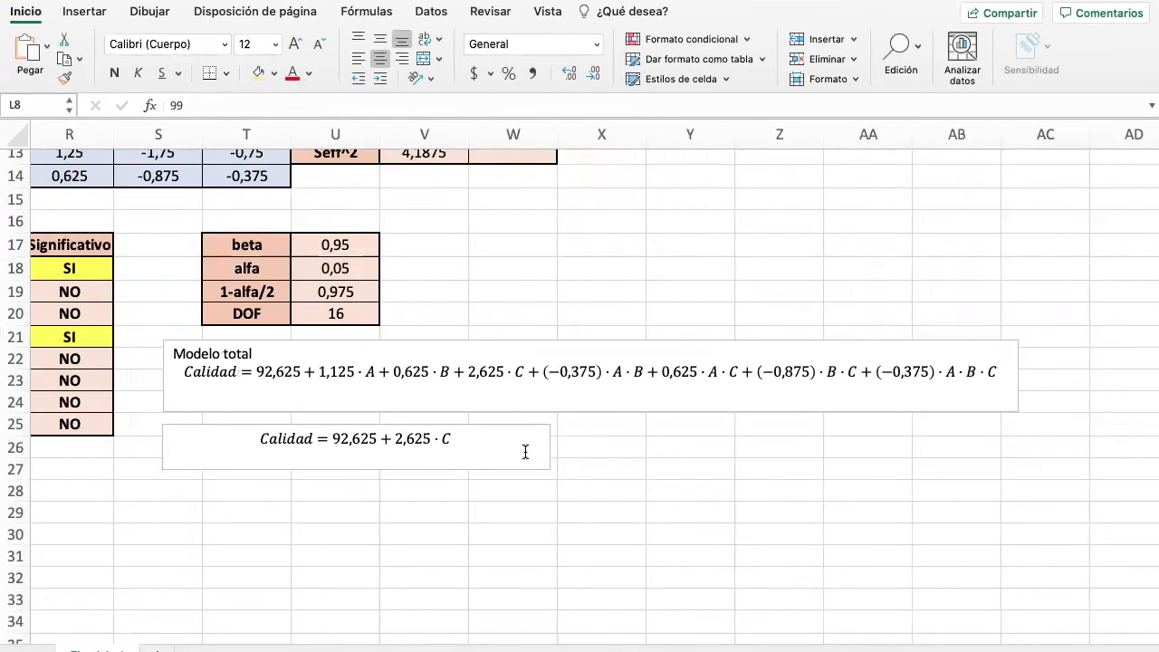
key("ctrl+Left")
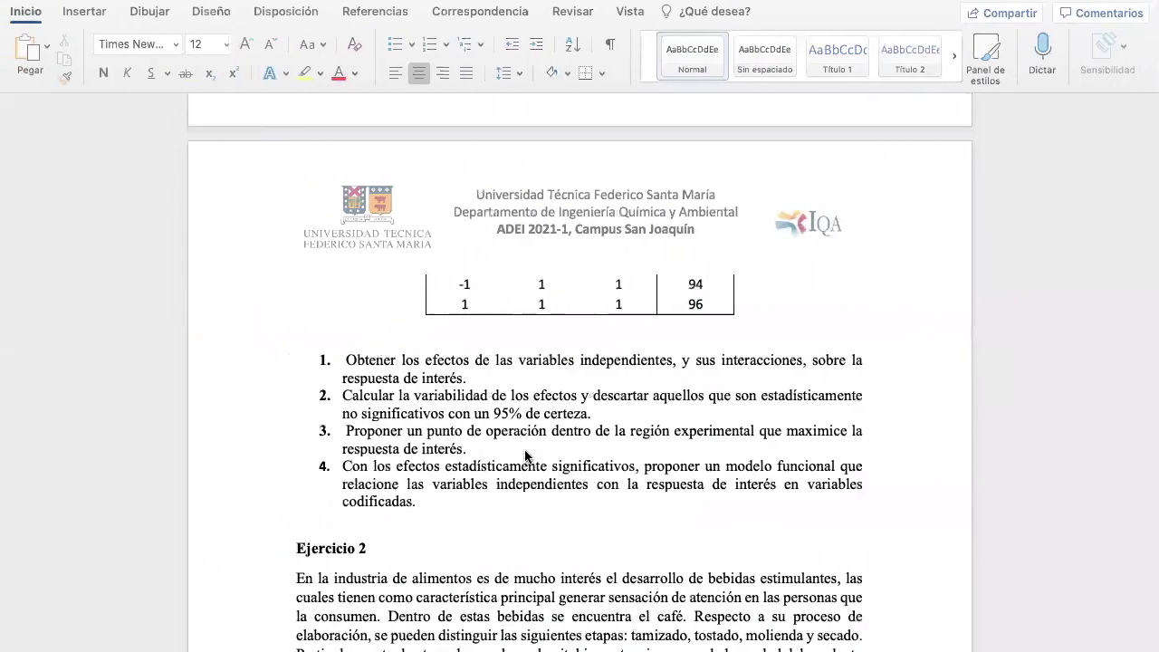
Step: Scroll the Word handout up to Tabla 1 and Tabla 2, then return to the Excel workbook
scroll(525, 452, "up", 5)
scroll(525, 452, "up", 5)
scroll(525, 452, "up", 3)
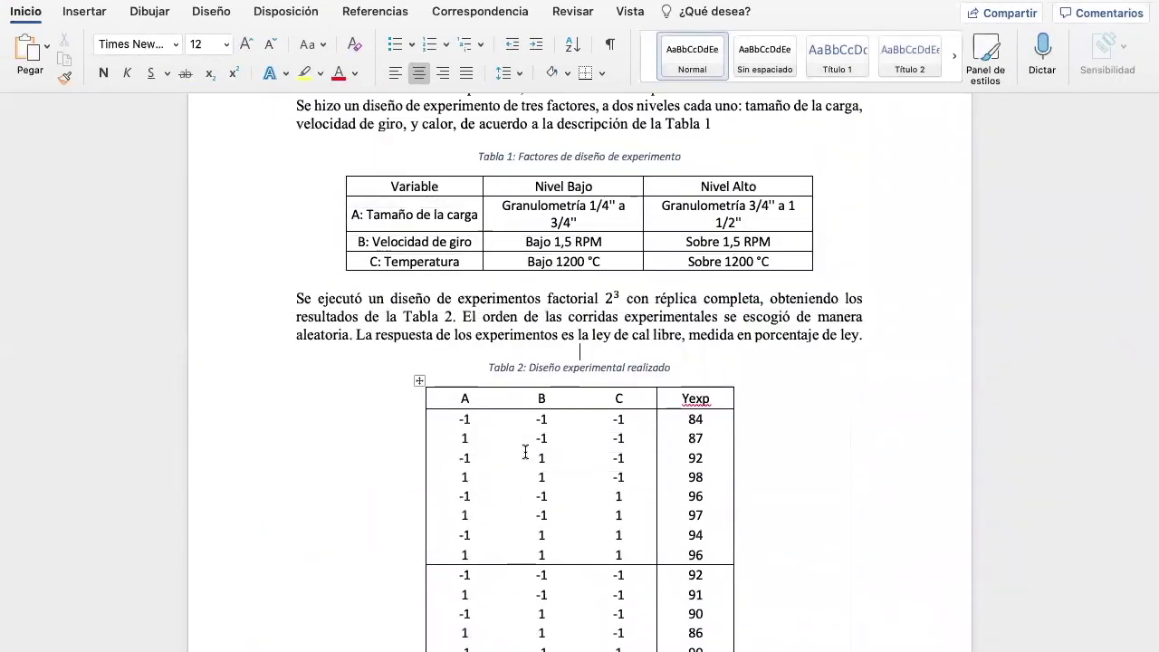
key("ctrl+Right")
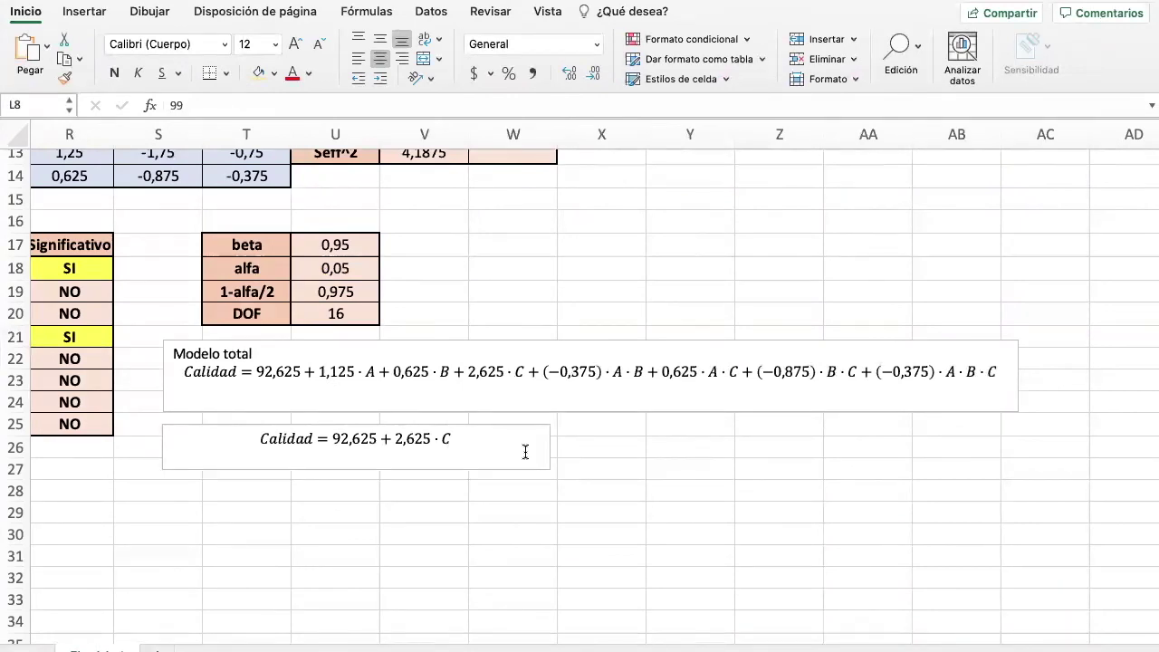
scroll(526, 451, "down", 5)
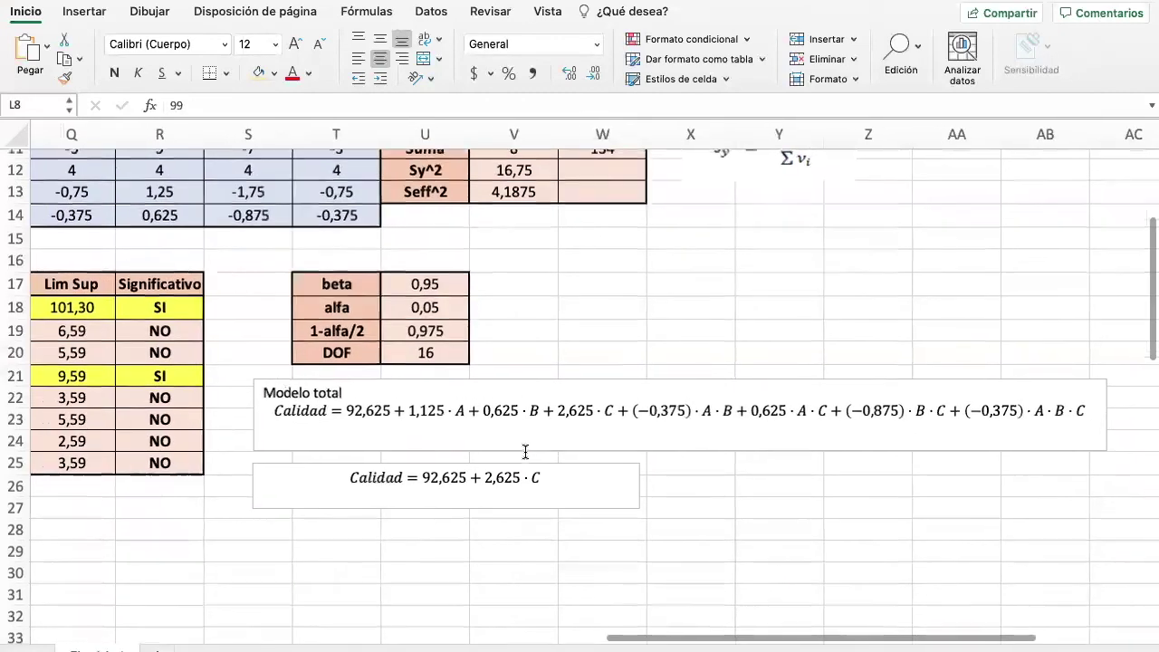
scroll(526, 452, "down", 2)
scroll(526, 452, "left", 10)
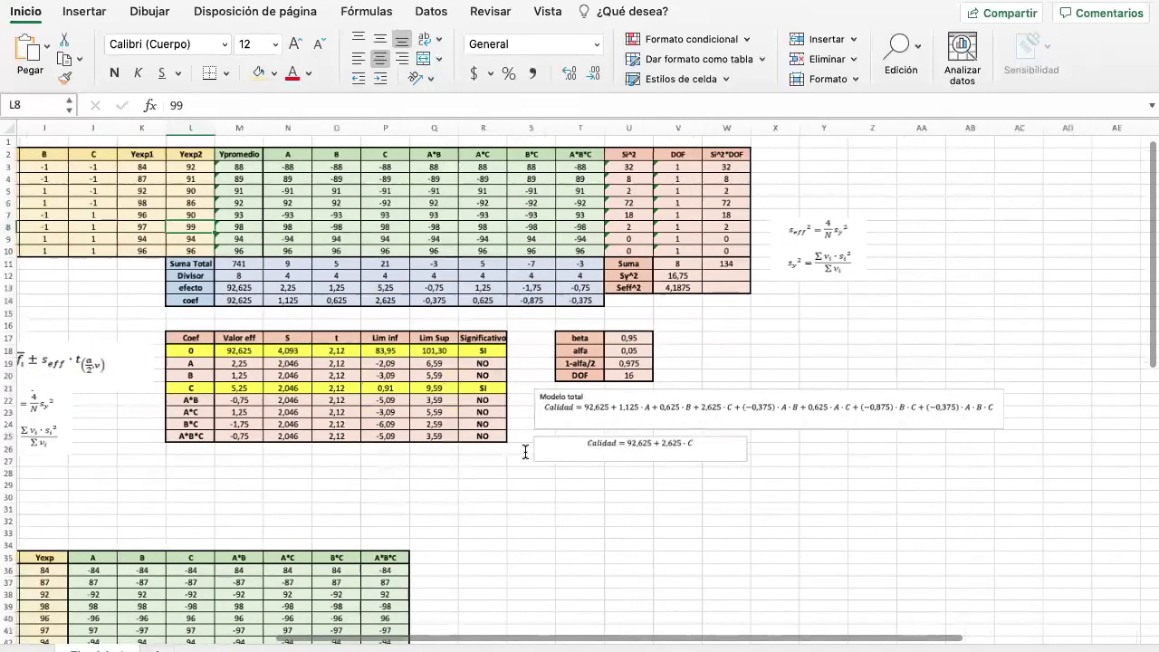
scroll(525, 452, "left", 2)
scroll(525, 452, "left", 2)
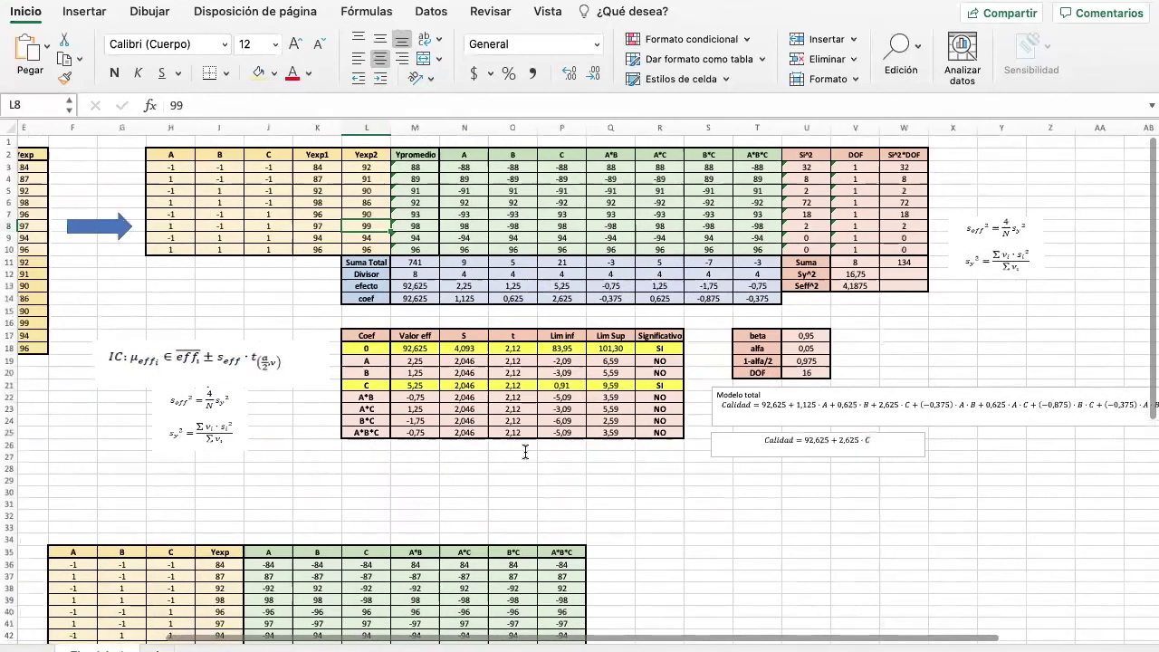